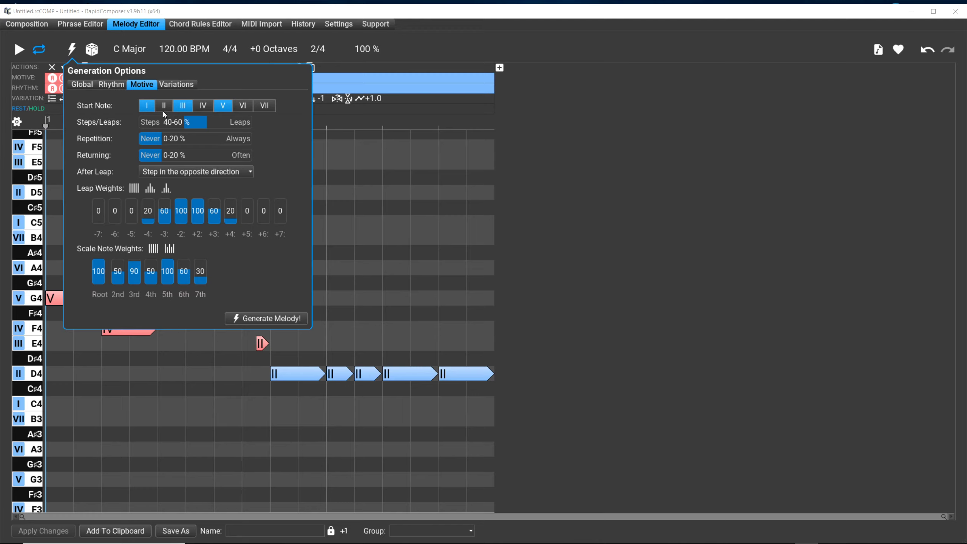
# Restrict the start note for generated motives to scale degree I.
pyautogui.click(182, 107)
pyautogui.click(223, 107)
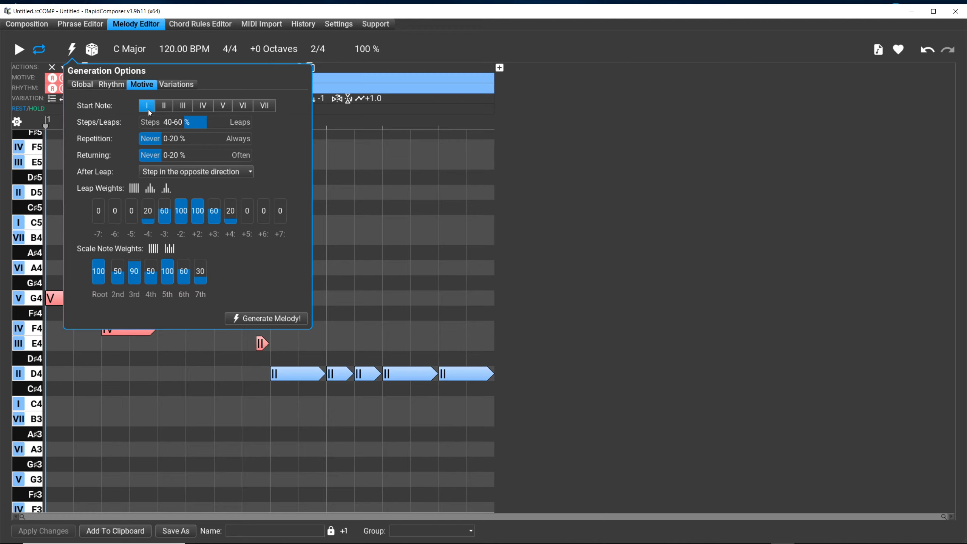
pyautogui.click(514, 143)
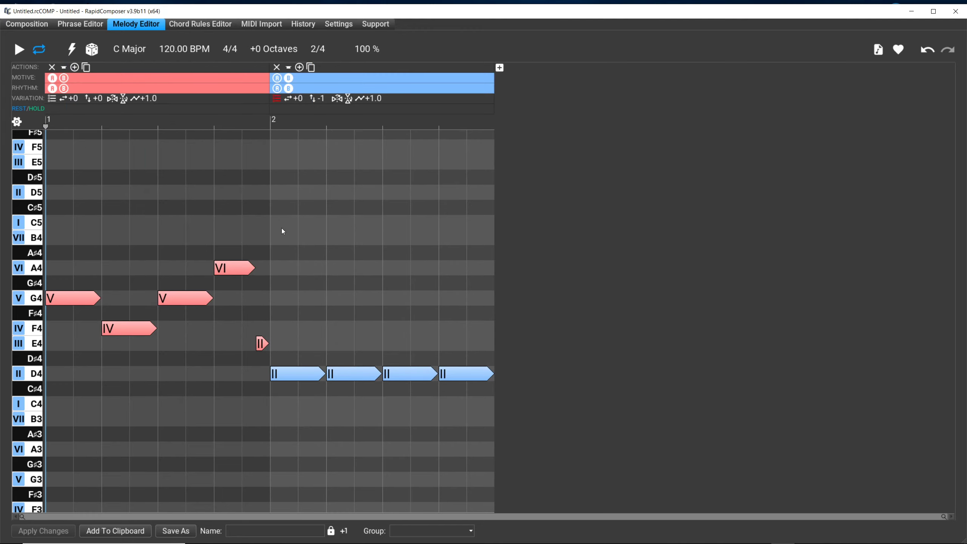
pyautogui.hotkey('ctrl', 'z')
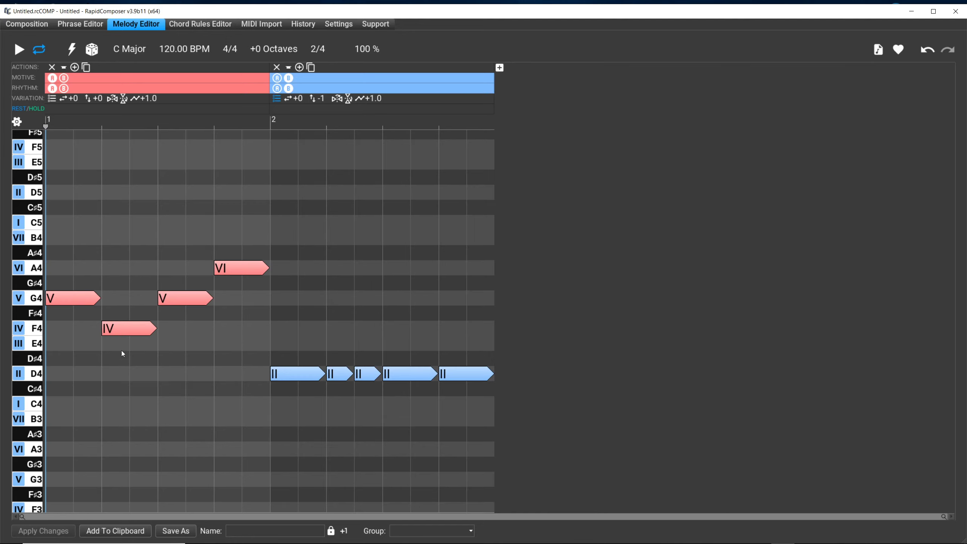
pyautogui.click(54, 99)
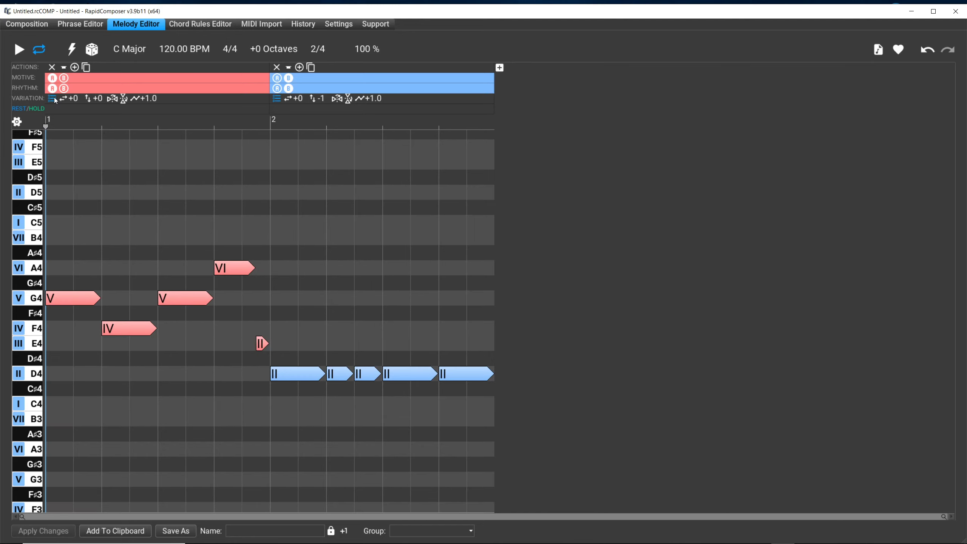
# Regenerate the two-bar melody repeatedly with scale degree I as the only start note.
pyautogui.click(69, 51)
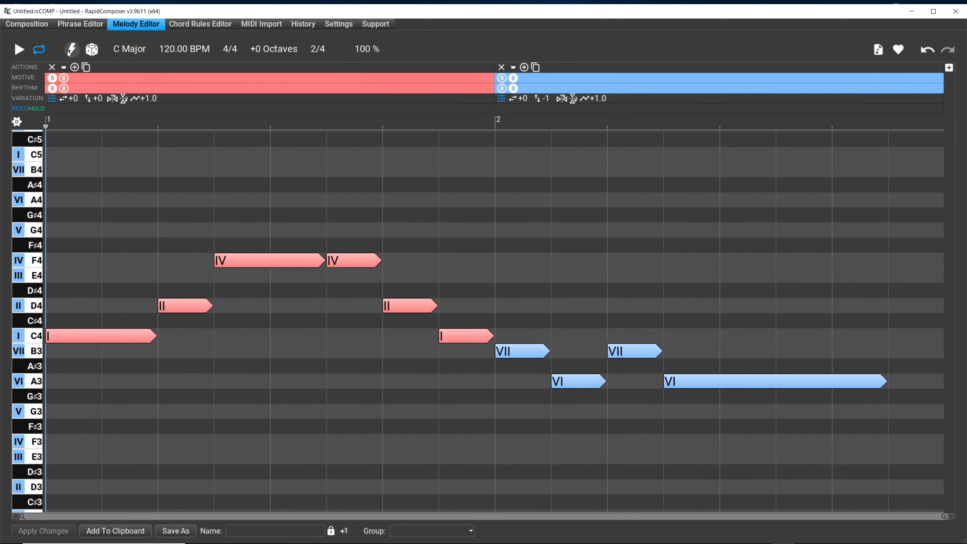
pyautogui.click(68, 51)
pyautogui.click(67, 51)
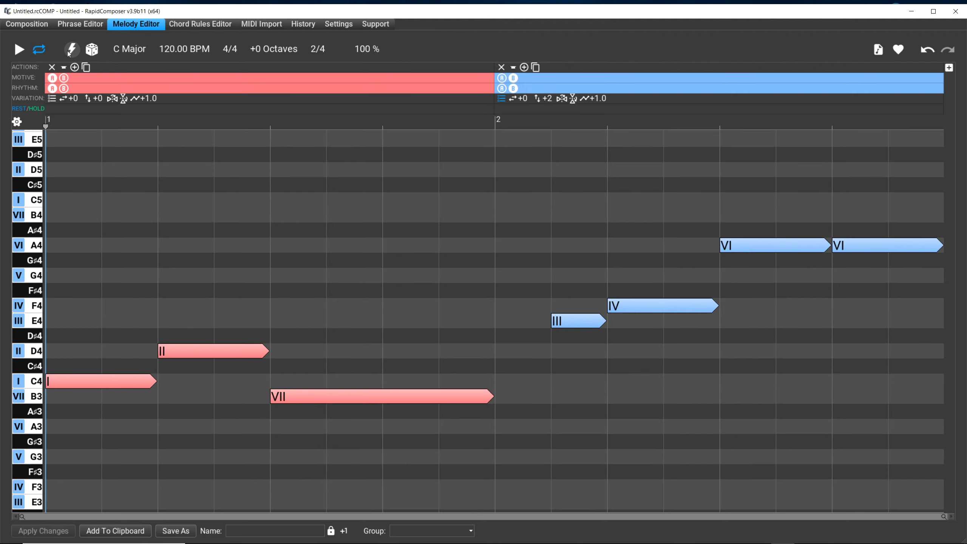
pyautogui.click(67, 51)
pyautogui.click(67, 51)
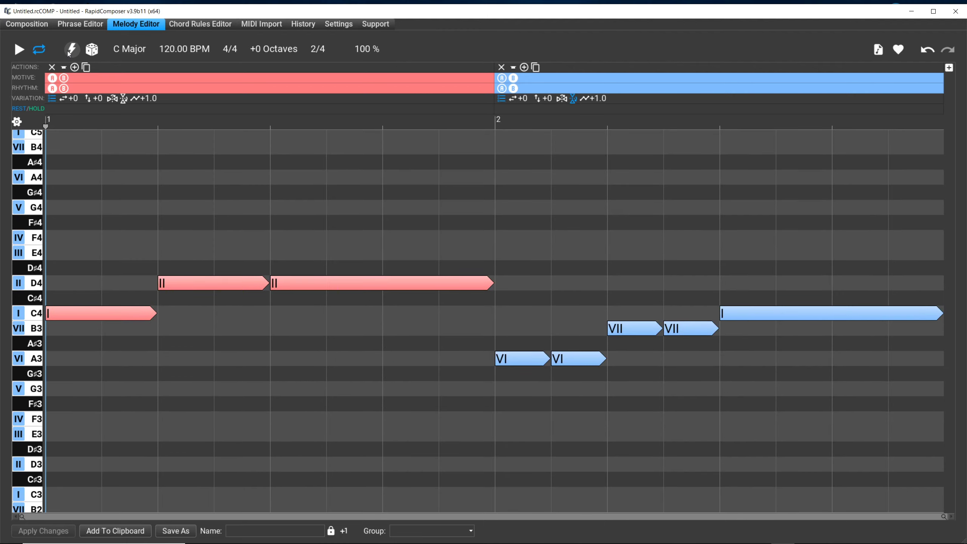
pyautogui.click(67, 51)
pyautogui.click(67, 51)
pyautogui.click(67, 51)
pyautogui.click(67, 50)
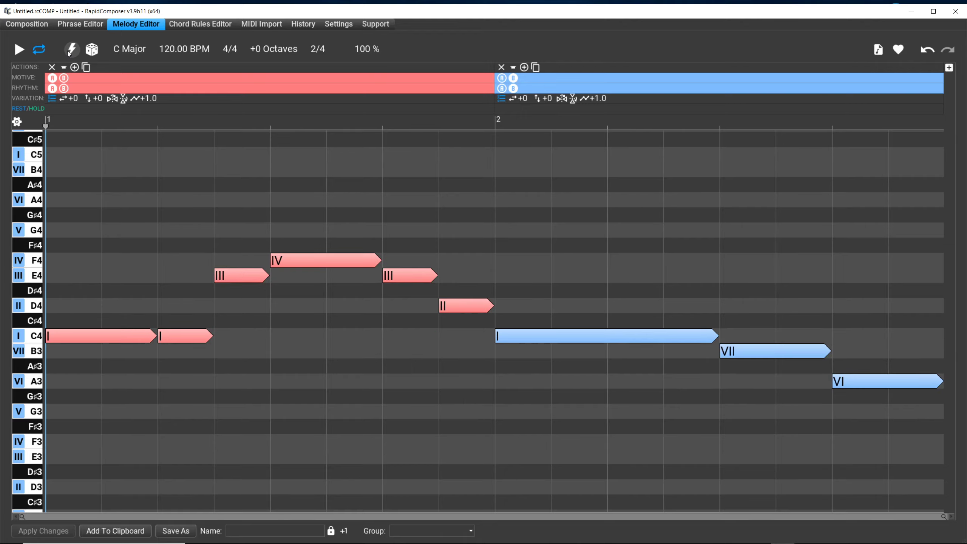
pyautogui.click(67, 50)
pyautogui.click(68, 51)
pyautogui.click(67, 51)
pyautogui.click(67, 50)
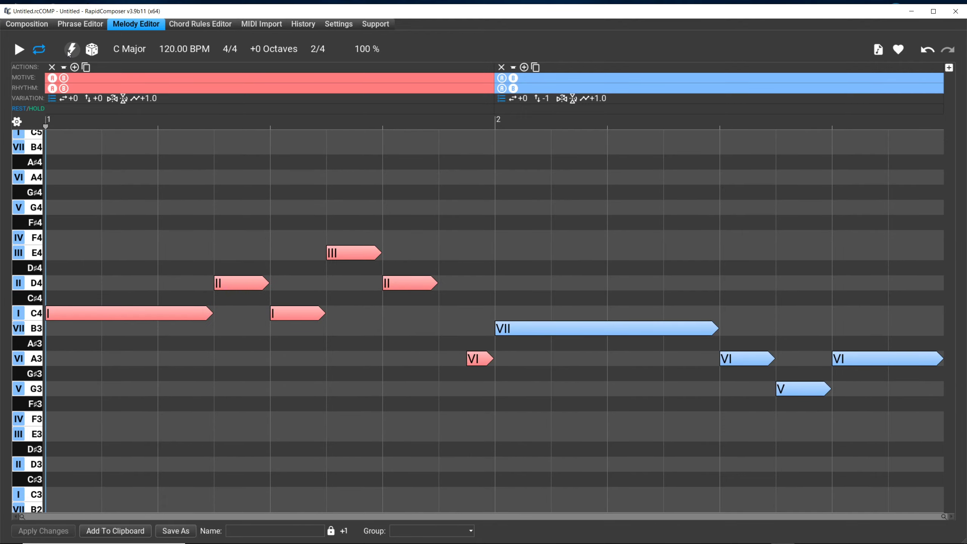
pyautogui.click(67, 50)
pyautogui.click(67, 51)
pyautogui.click(68, 51)
pyautogui.click(67, 50)
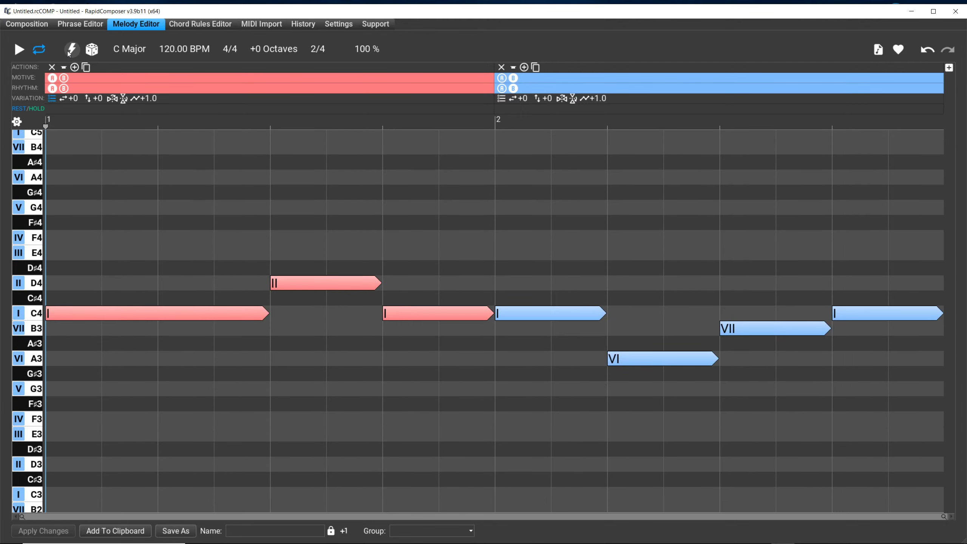
pyautogui.click(68, 51)
pyautogui.click(68, 51)
pyautogui.click(67, 51)
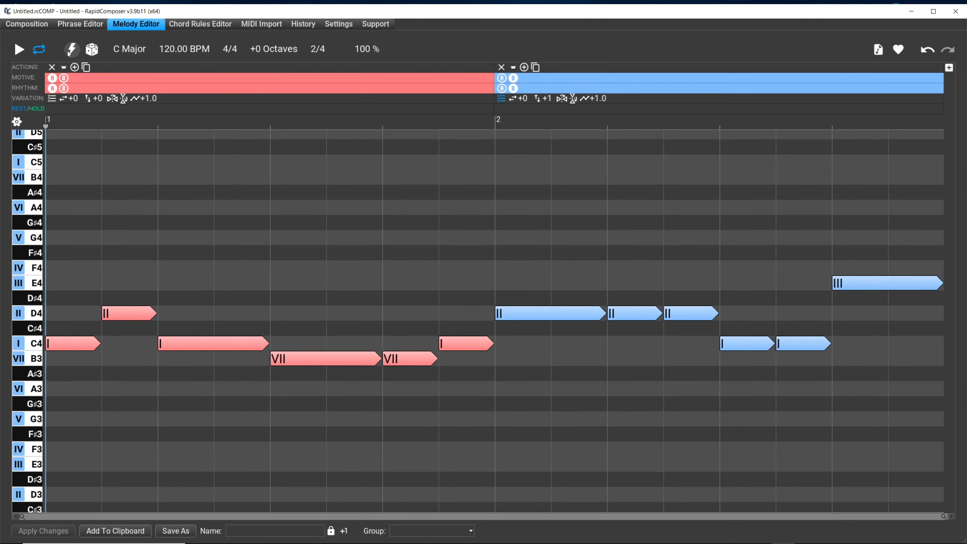
pyautogui.click(67, 50)
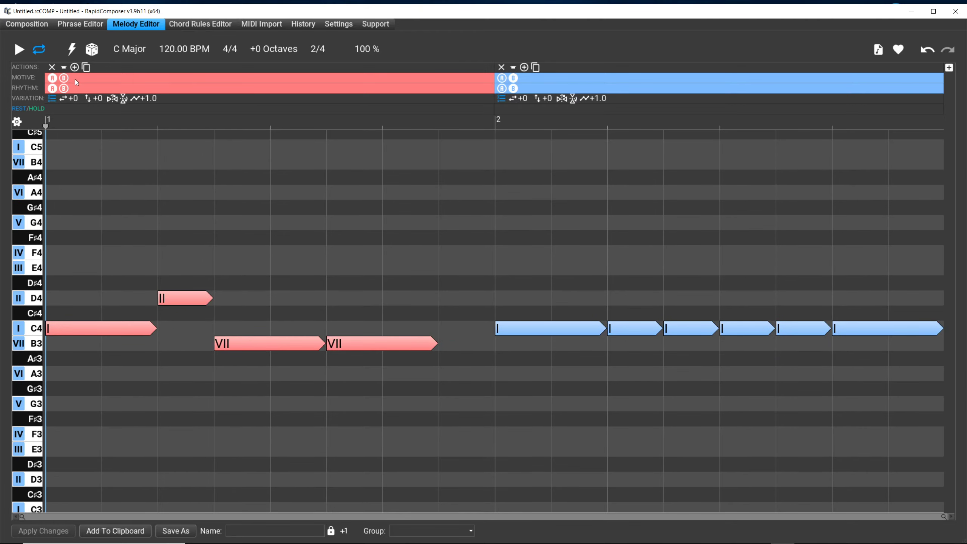
# Allow scale degree II as an additional motive start note and regenerate the melody repeatedly.
pyautogui.moveTo(70, 56)
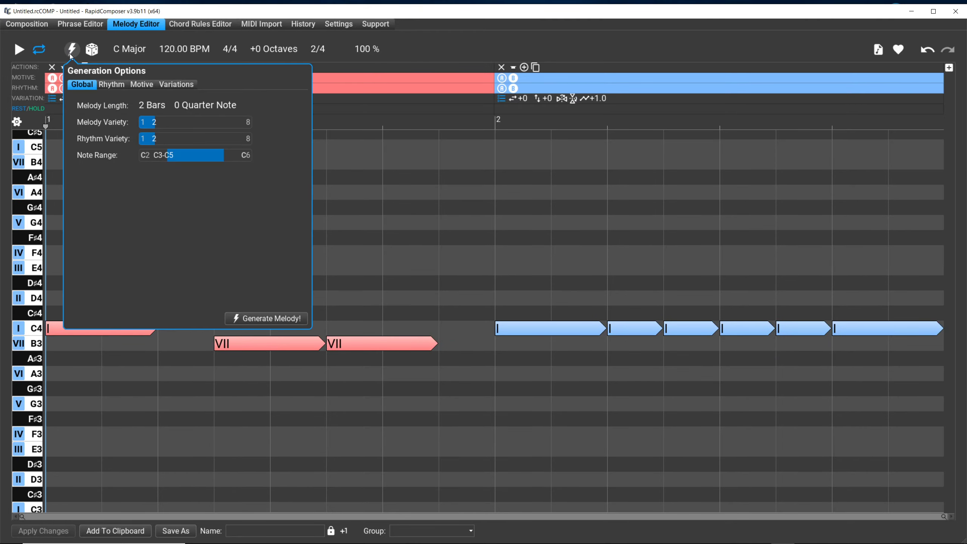
pyautogui.click(144, 87)
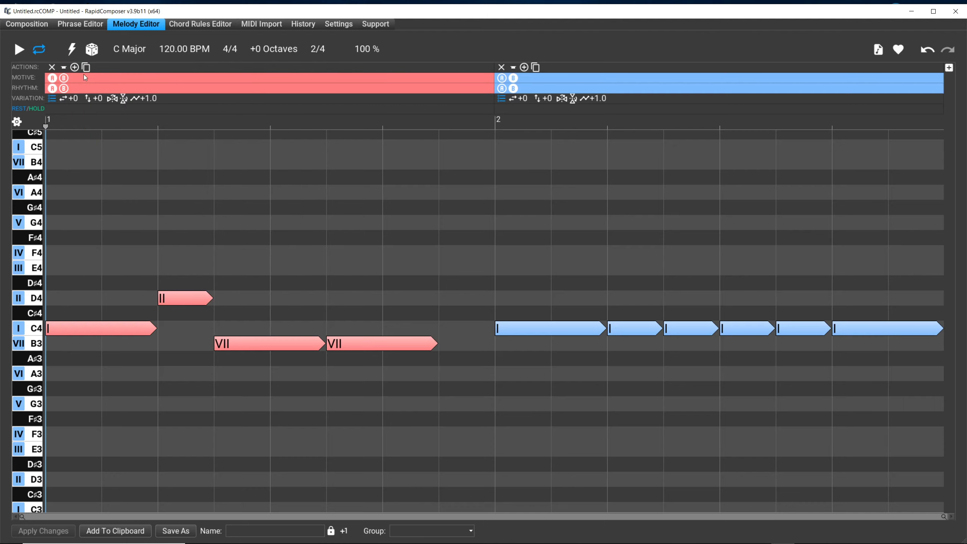
pyautogui.click(71, 50)
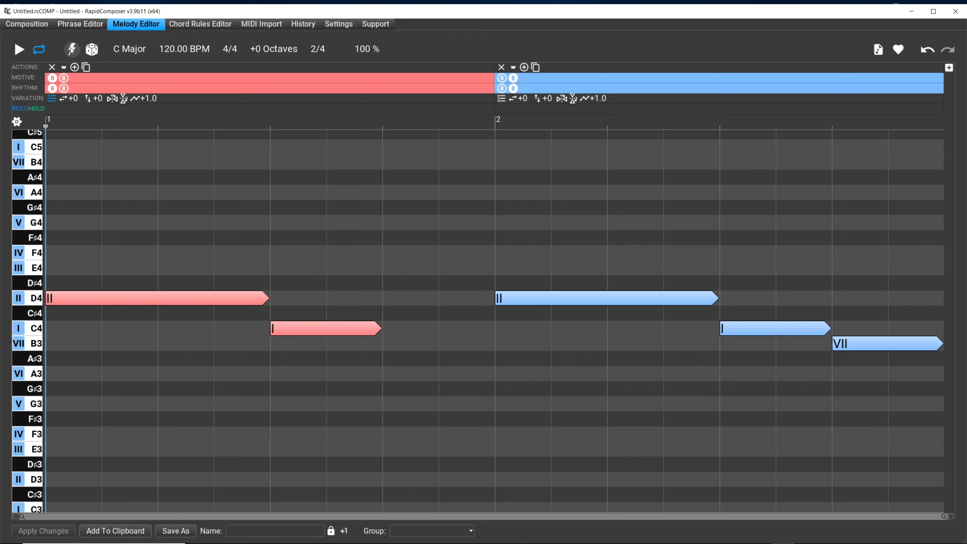
pyautogui.click(70, 47)
pyautogui.click(71, 46)
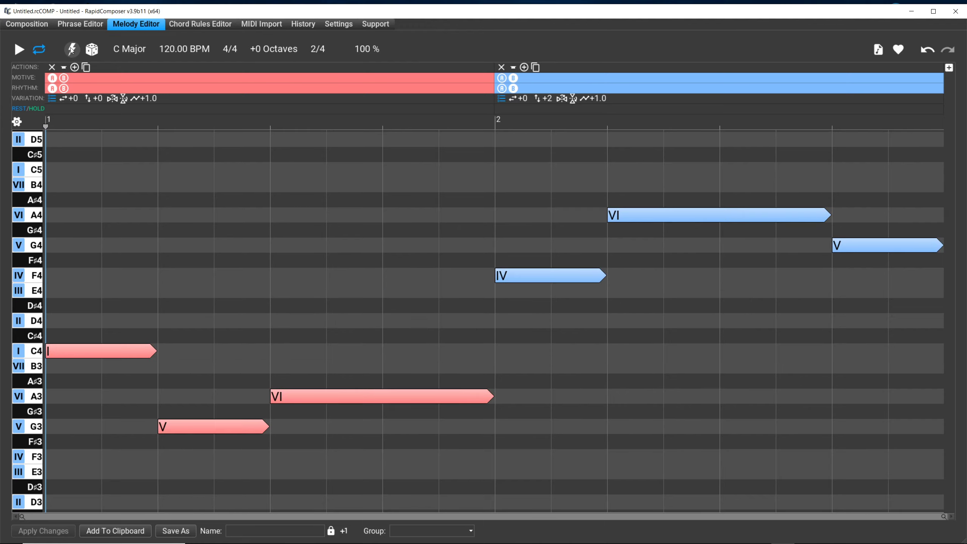
pyautogui.click(70, 46)
pyautogui.click(71, 50)
pyautogui.click(71, 50)
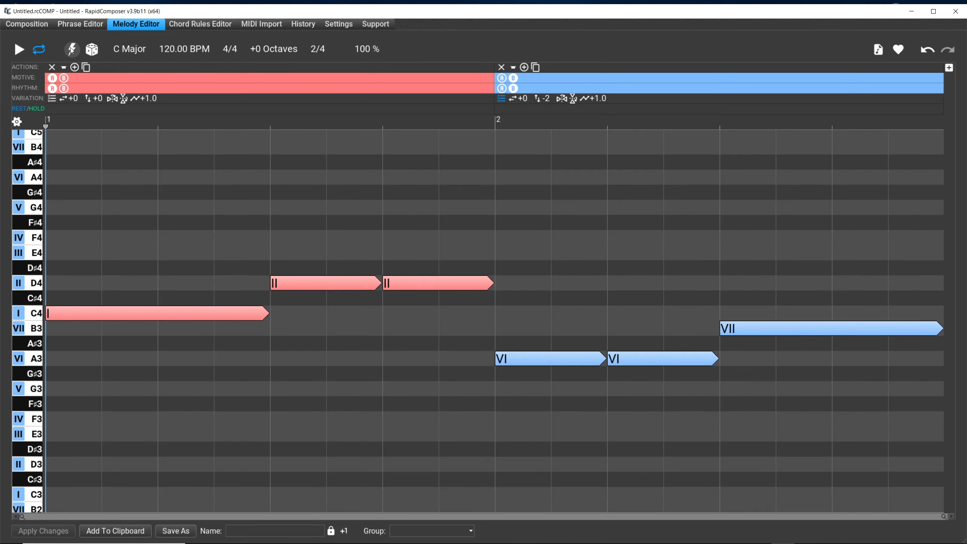
pyautogui.click(71, 50)
pyautogui.click(71, 50)
pyautogui.click(71, 50)
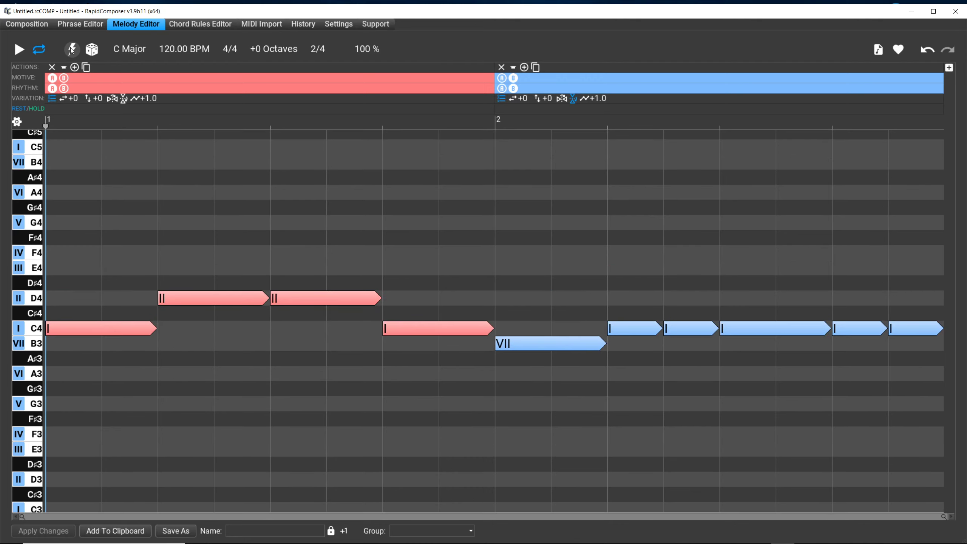
pyautogui.click(71, 49)
pyautogui.click(71, 49)
pyautogui.click(71, 50)
pyautogui.click(71, 50)
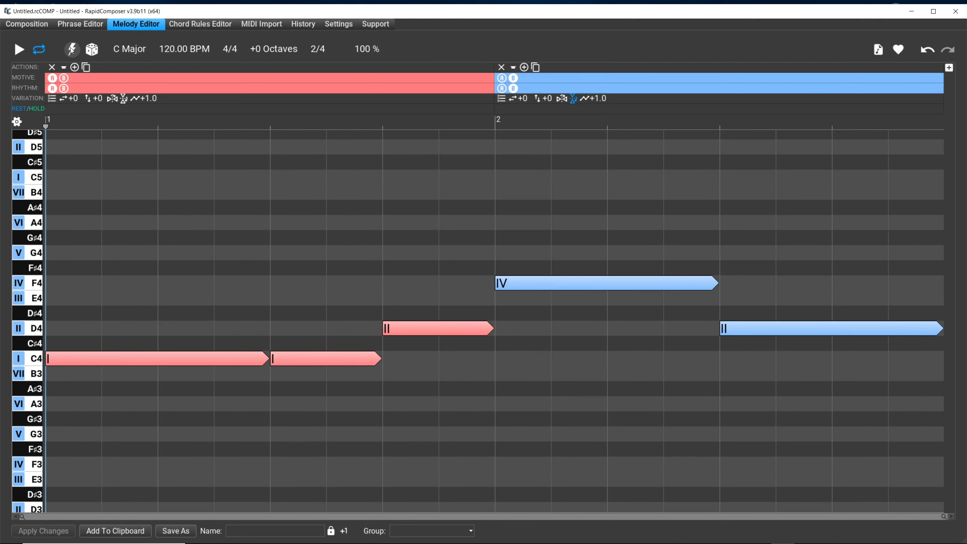
# Set the allowed motive start notes to scale degrees I, III and V.
pyautogui.rightClick(71, 53)
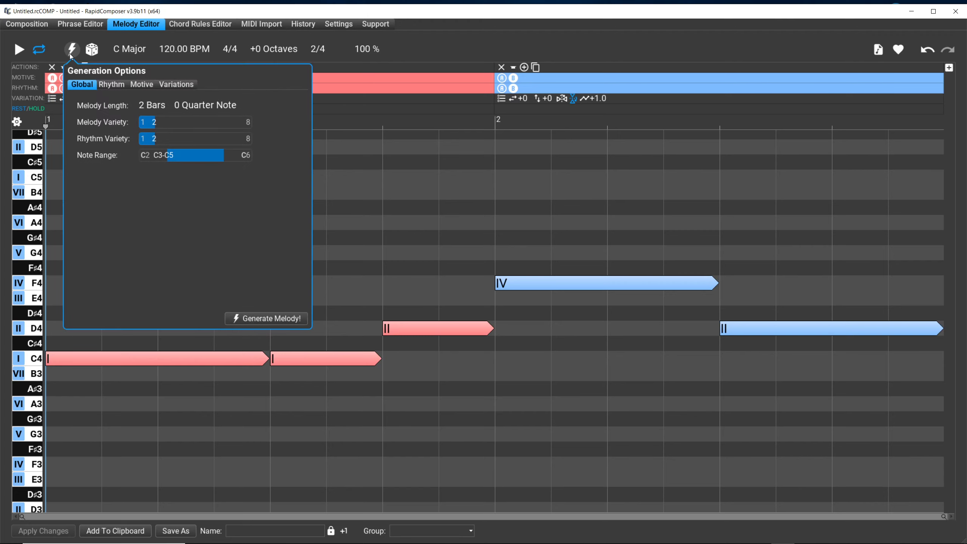
pyautogui.click(141, 83)
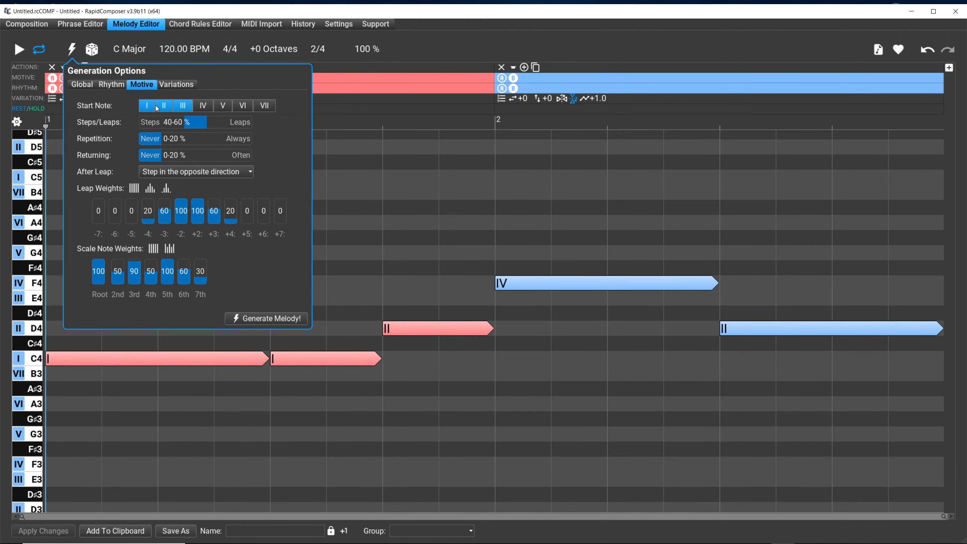
pyautogui.click(170, 106)
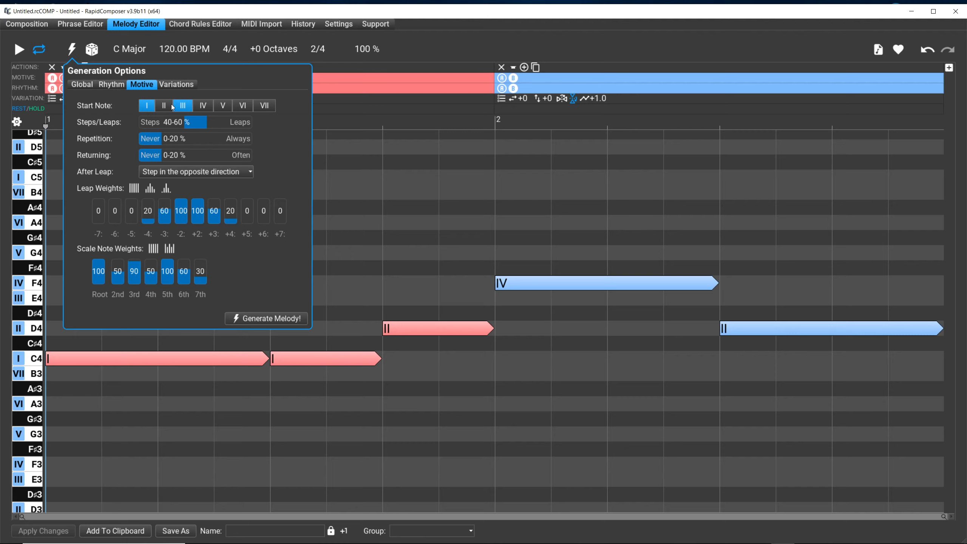
pyautogui.click(220, 106)
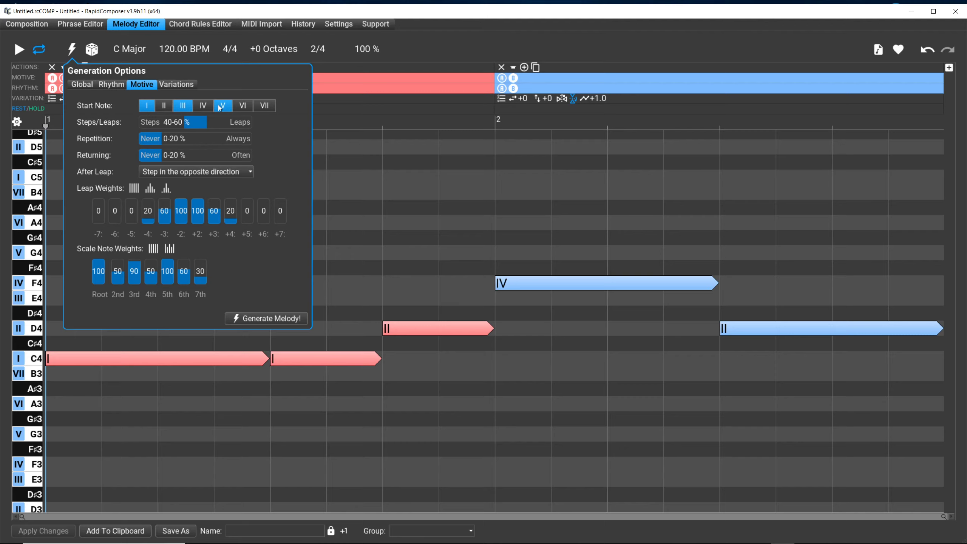
pyautogui.click(381, 64)
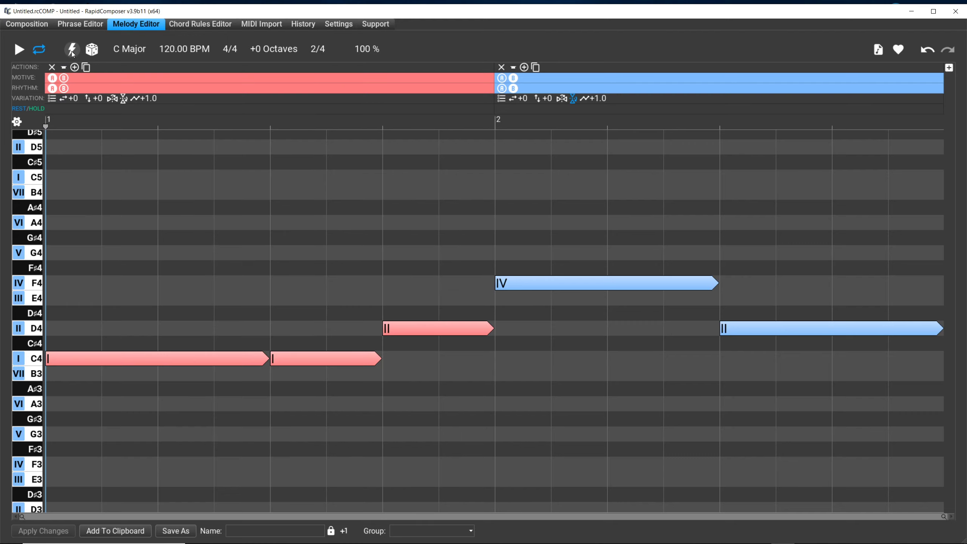
# Regenerate the two-bar melody repeatedly using I, III and V as possible start notes.
pyautogui.click(71, 50)
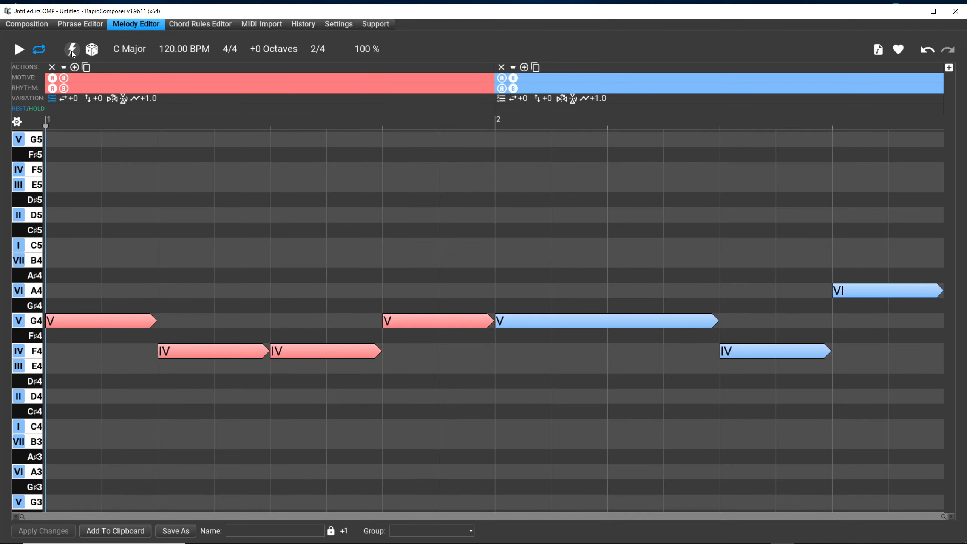
pyautogui.click(71, 49)
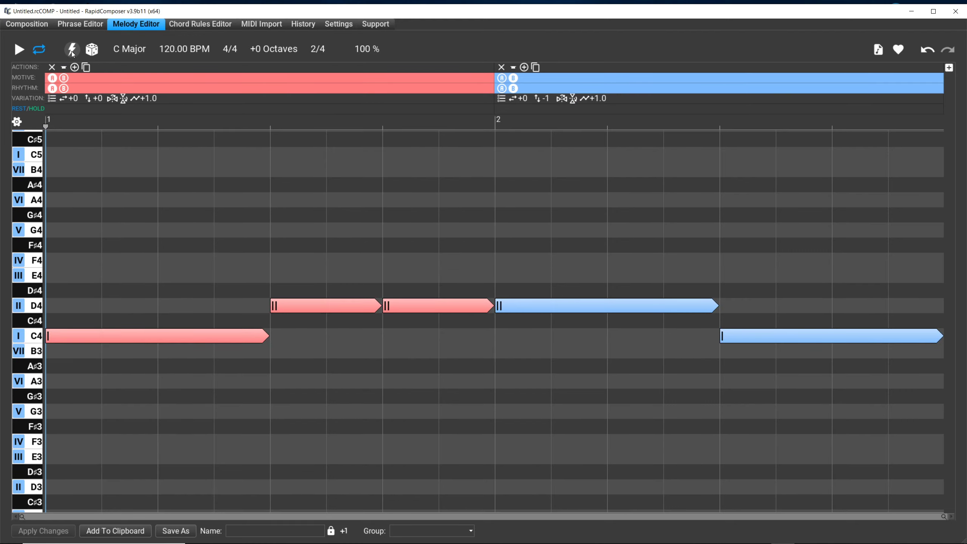
pyautogui.click(72, 50)
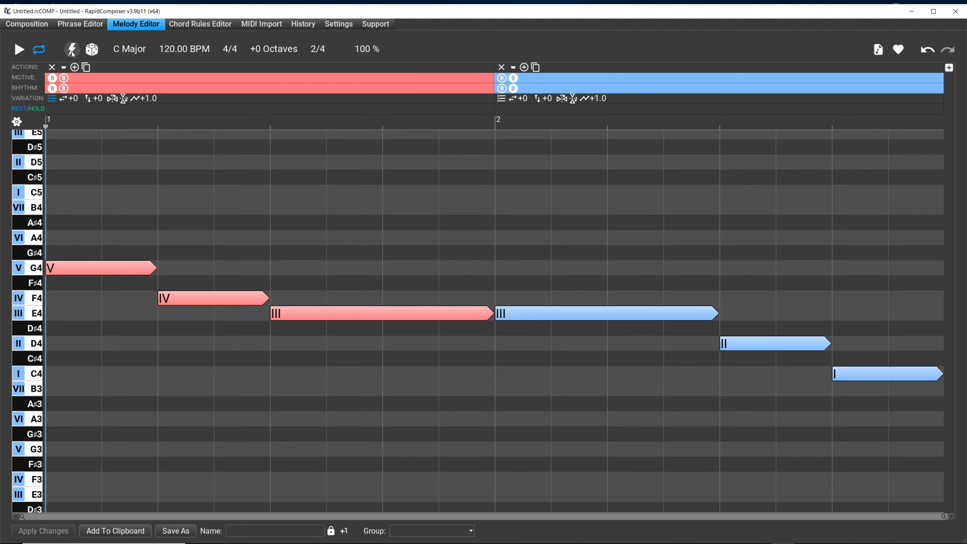
pyautogui.click(72, 49)
pyautogui.click(72, 50)
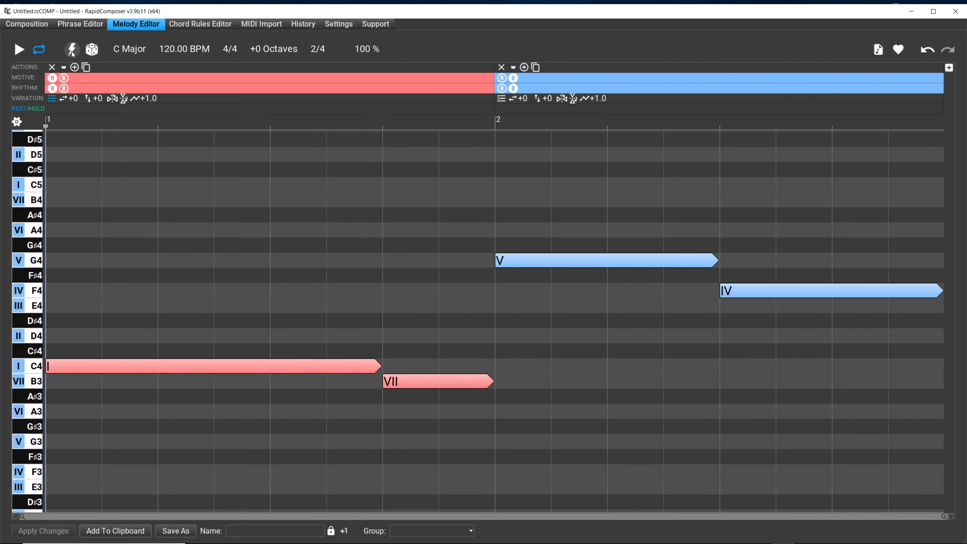
pyautogui.click(72, 50)
pyautogui.click(71, 50)
pyautogui.click(71, 50)
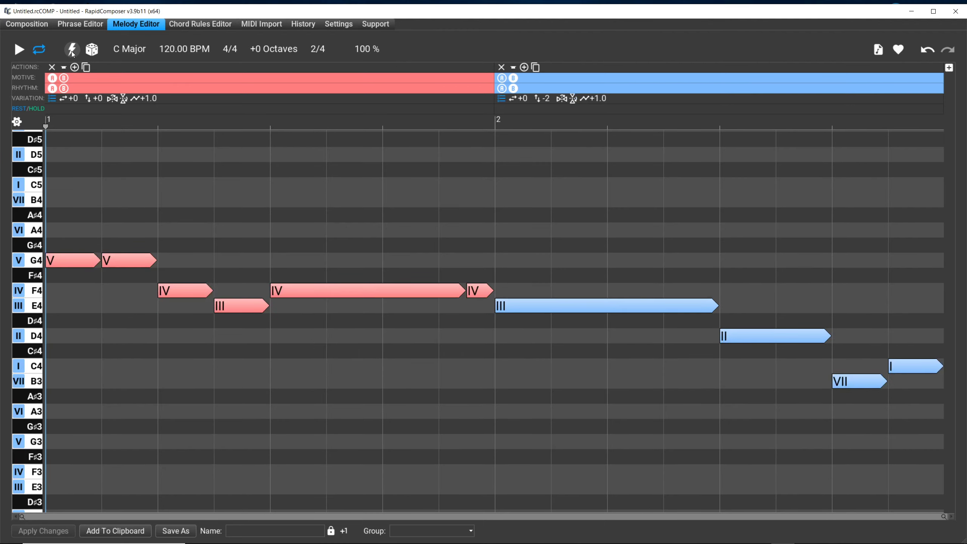
pyautogui.click(72, 50)
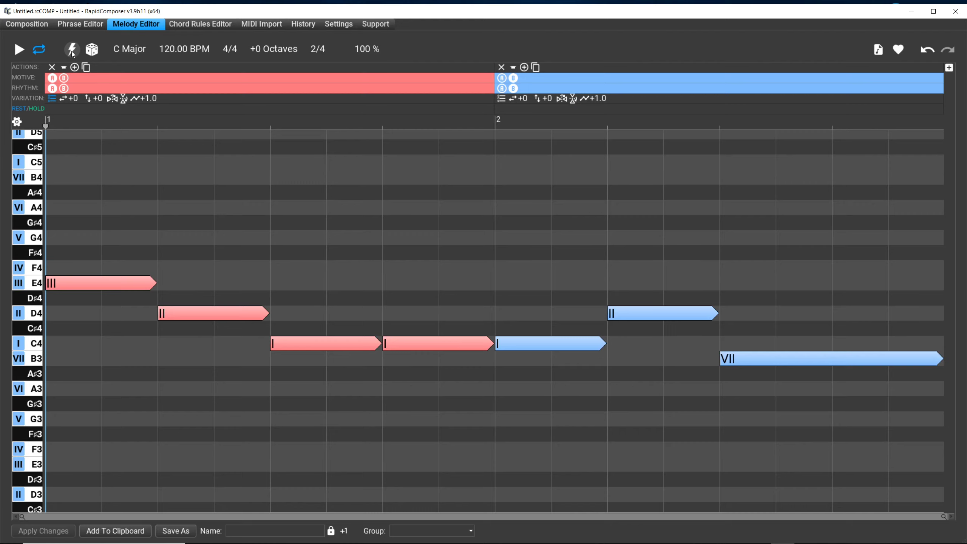
pyautogui.click(72, 50)
pyautogui.click(72, 50)
pyautogui.click(72, 50)
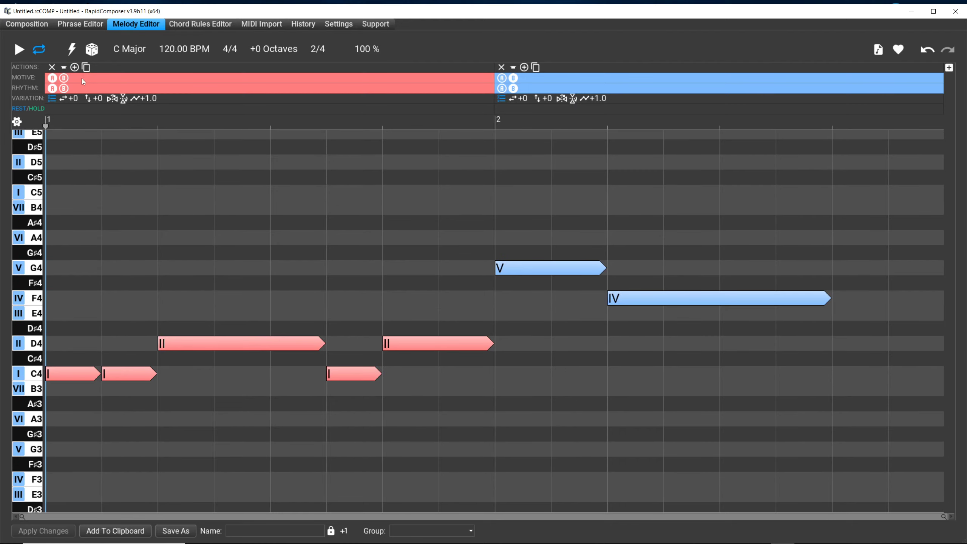
# Widen the Steps/Leaps range to 0-100 % in the motive generation options.
pyautogui.moveTo(75, 50)
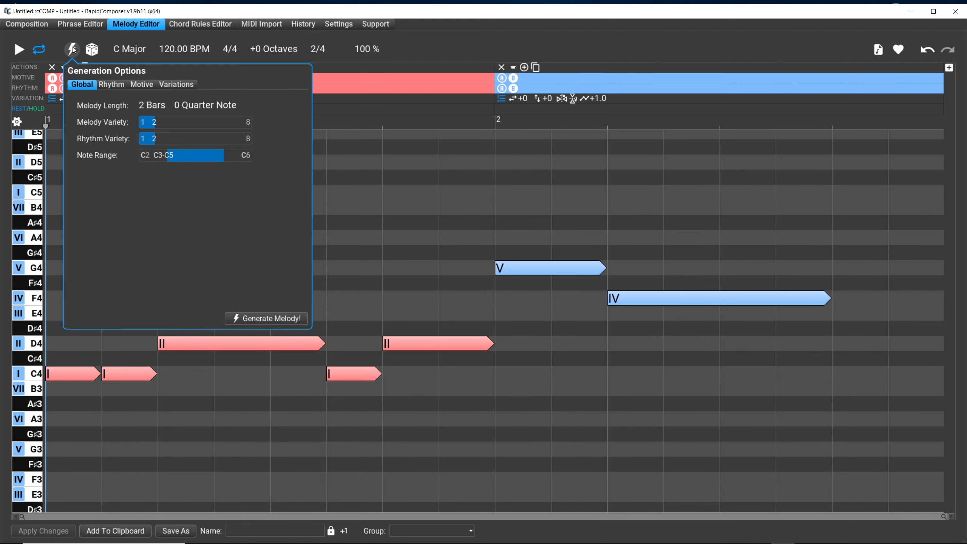
pyautogui.click(131, 84)
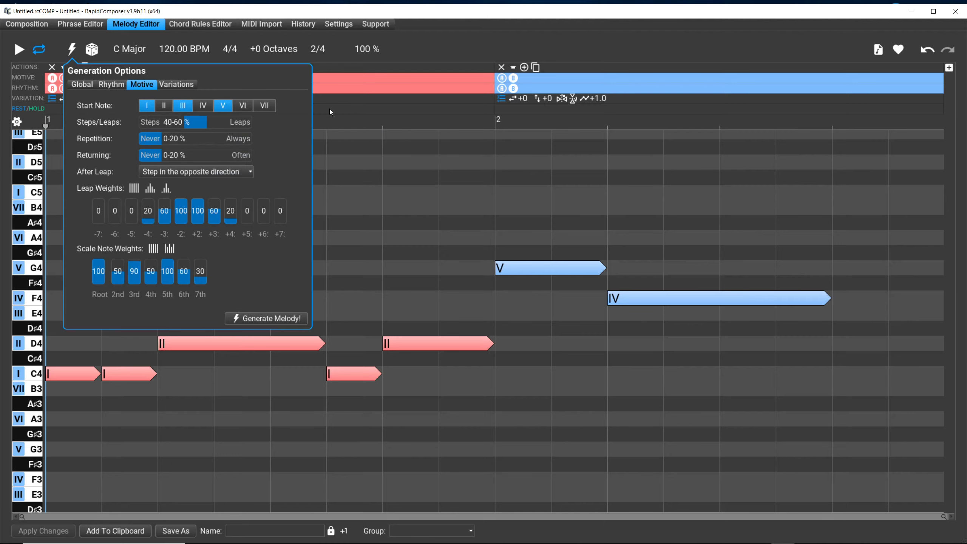
pyautogui.moveTo(71, 50)
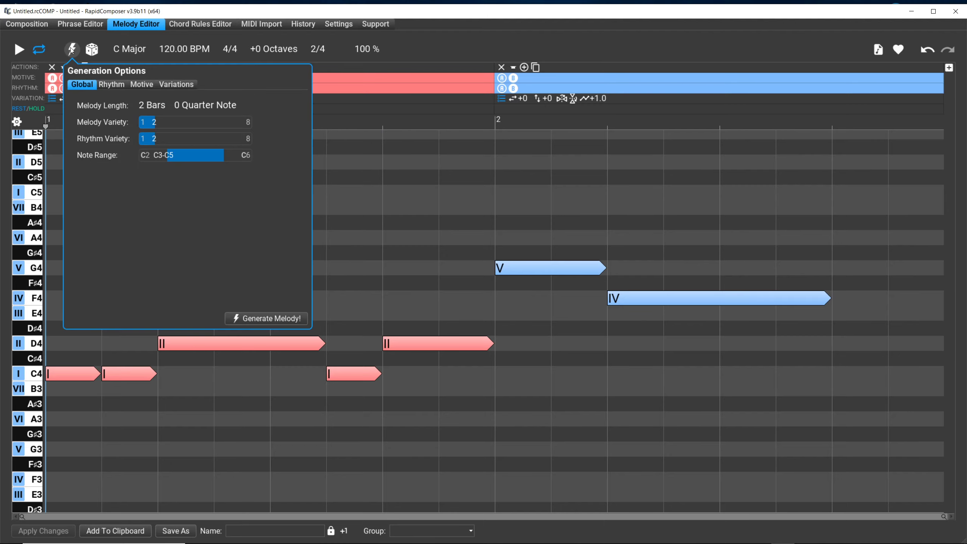
pyautogui.click(149, 91)
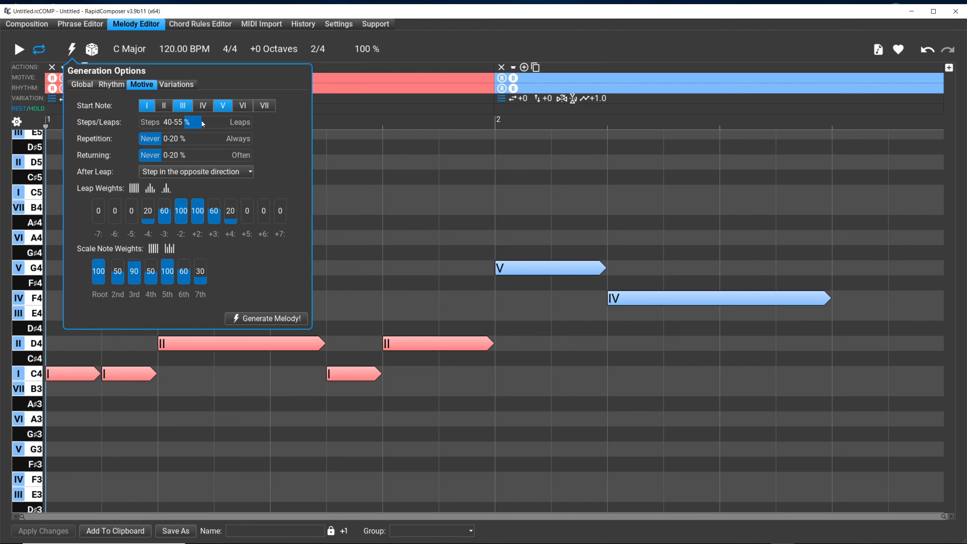
pyautogui.moveTo(183, 122); pyautogui.dragTo(263, 120)
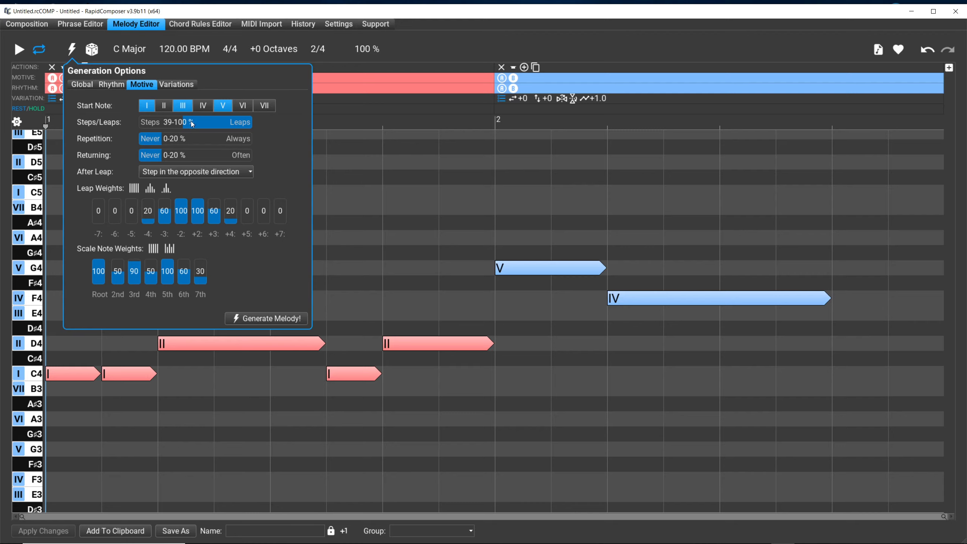
pyautogui.moveTo(182, 125); pyautogui.dragTo(115, 126)
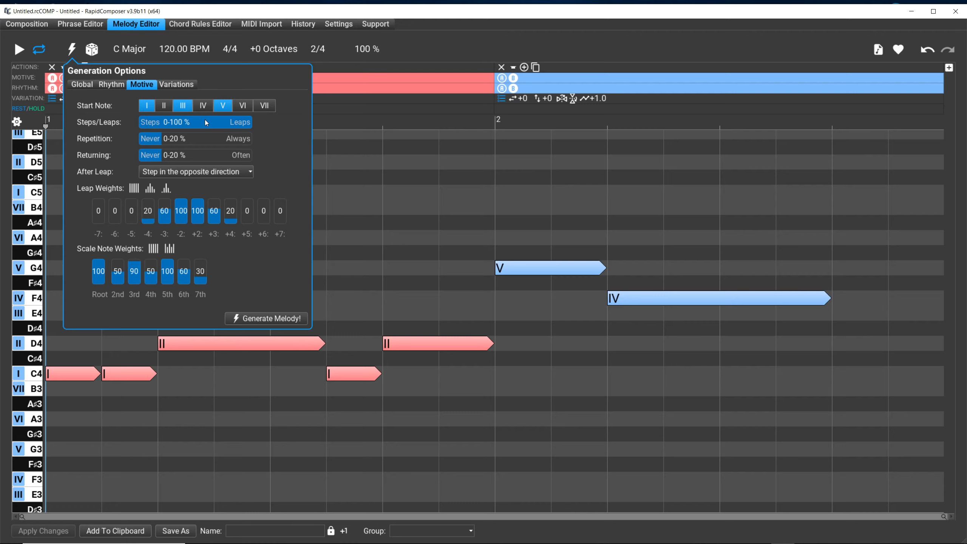
# Narrow the Steps/Leaps range to 0 % and leave scale degree I as the only motive start note.
pyautogui.moveTo(205, 120); pyautogui.dragTo(128, 122)
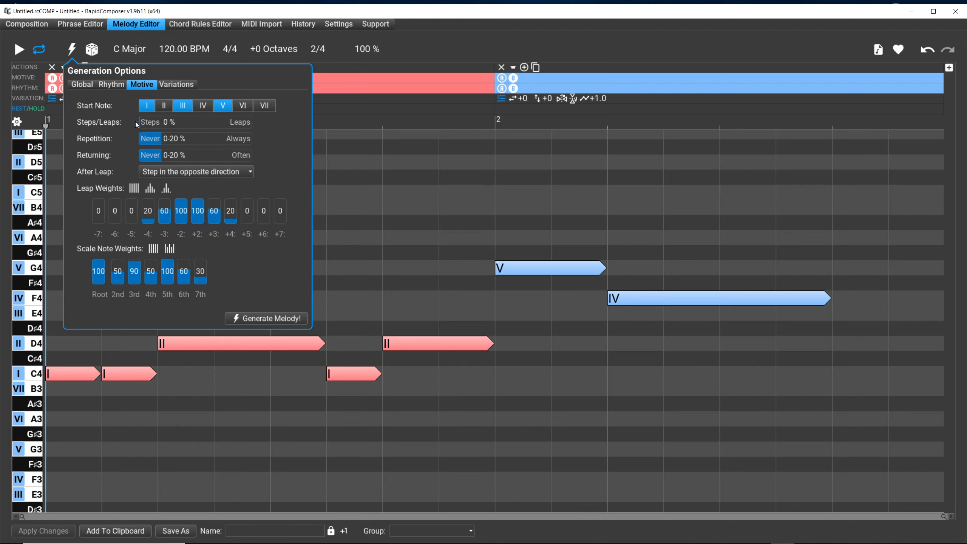
pyautogui.click(184, 105)
pyautogui.click(386, 61)
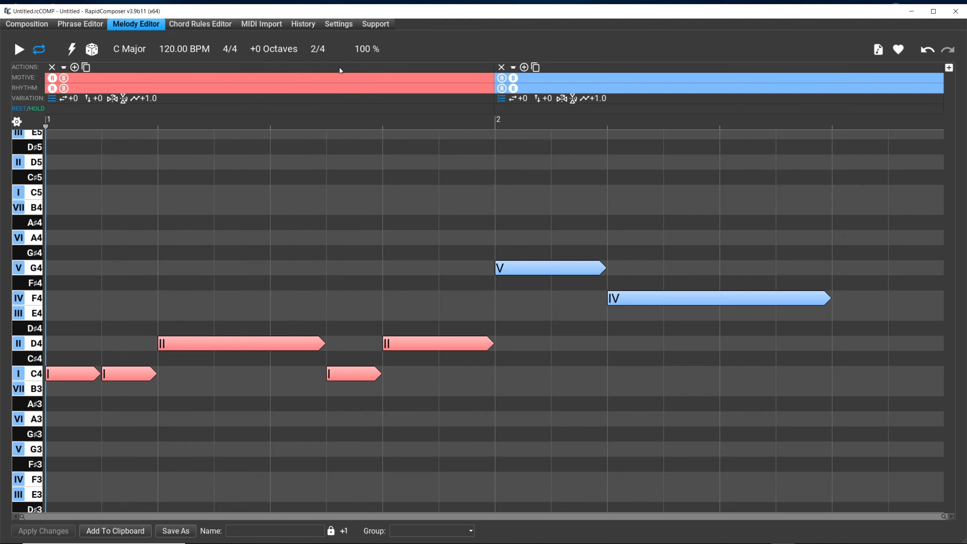
# Regenerate the two-bar melody repeatedly with Steps/Leaps at 0 %, using only leaps.
pyautogui.click(79, 54)
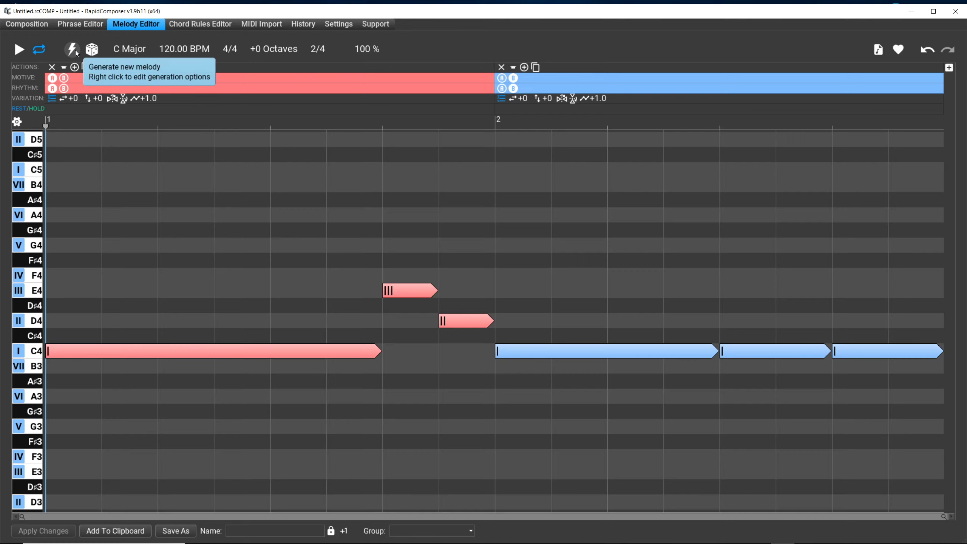
pyautogui.click(78, 54)
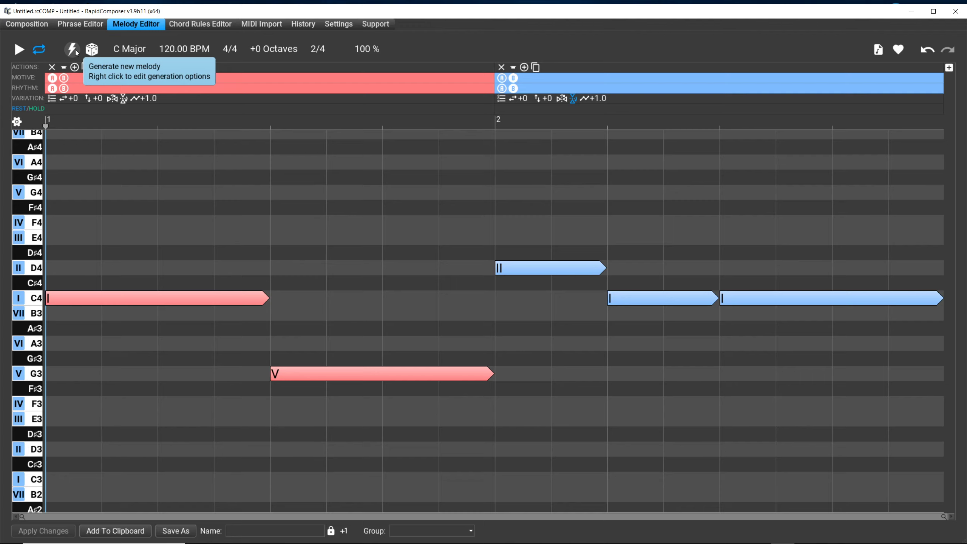
pyautogui.click(72, 50)
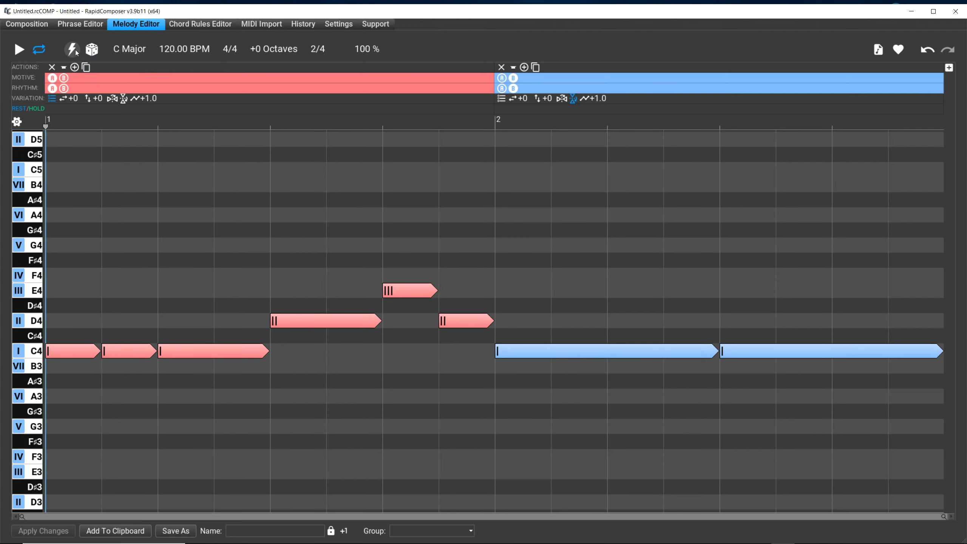
pyautogui.click(76, 53)
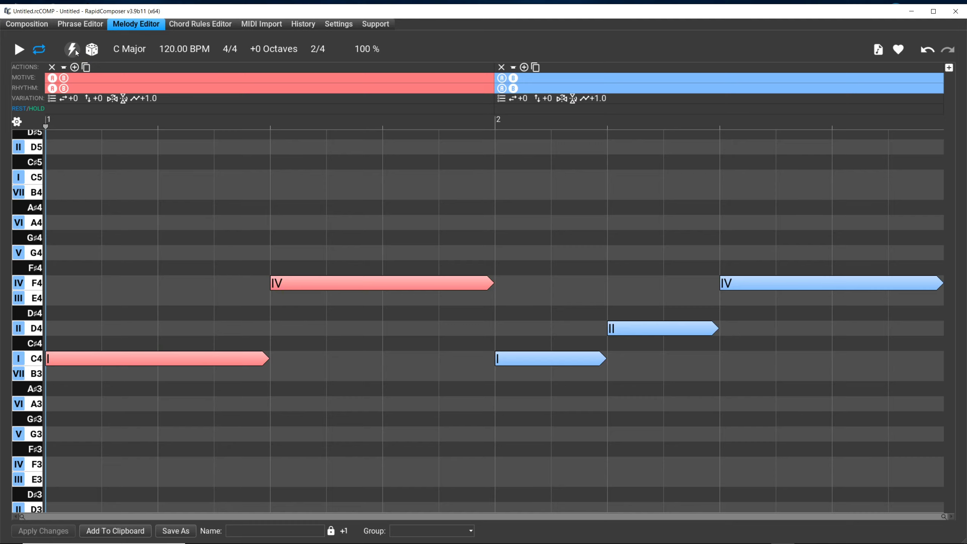
pyautogui.click(76, 52)
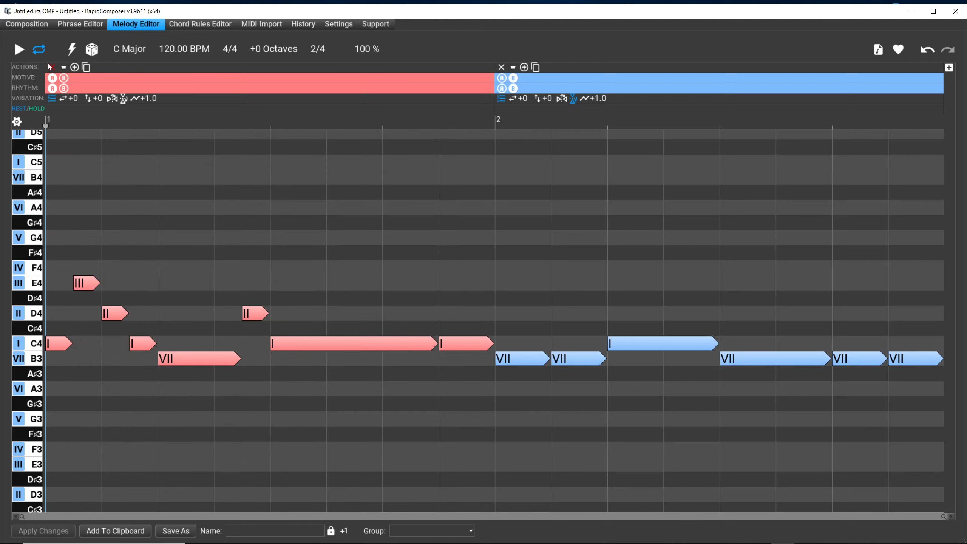
# Set the motive's Steps/Leaps proportion to 100 % for both ends of the range.
pyautogui.click(71, 52)
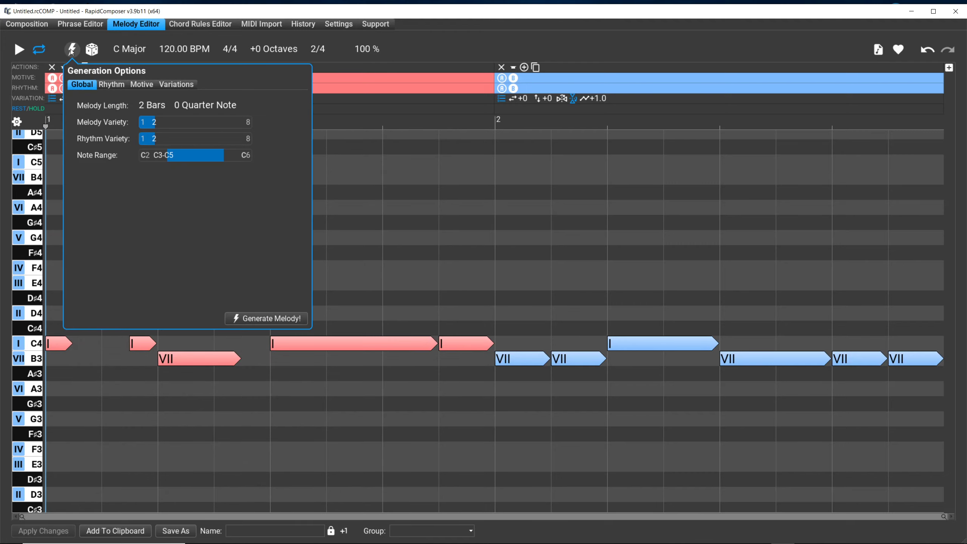
pyautogui.click(139, 88)
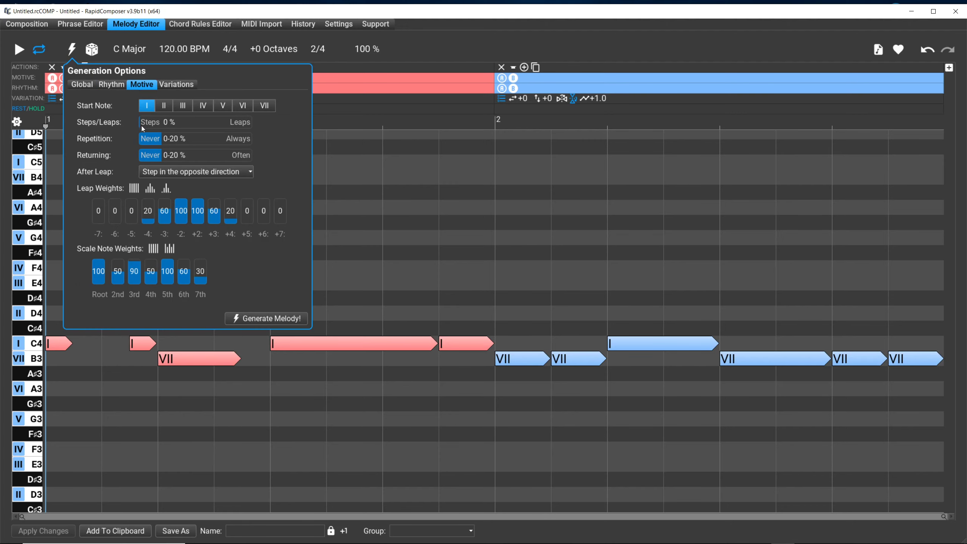
pyautogui.moveTo(140, 124); pyautogui.dragTo(255, 121)
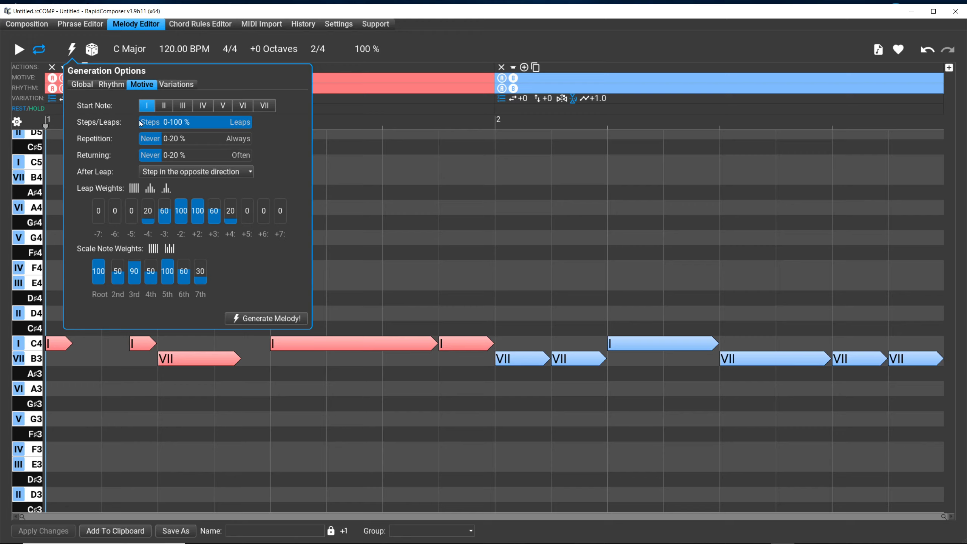
pyautogui.moveTo(140, 124); pyautogui.dragTo(258, 125)
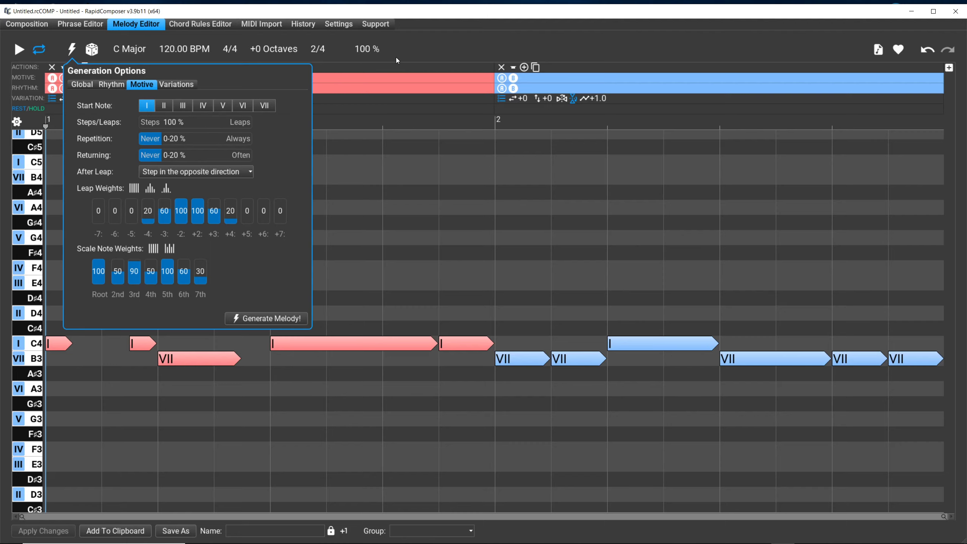
# Regenerate the two-bar melody repeatedly with Steps/Leaps at 100 %, using only steps.
pyautogui.click(72, 54)
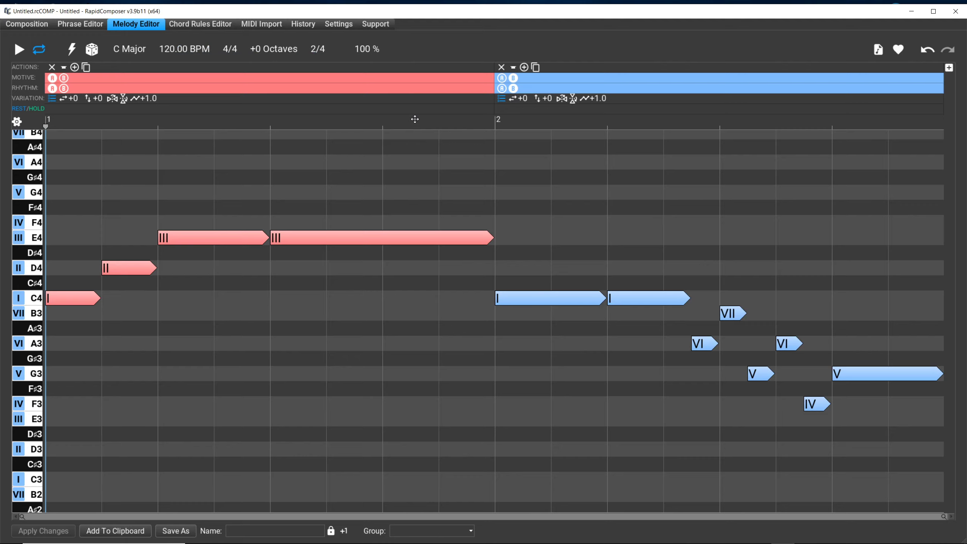
pyautogui.click(70, 54)
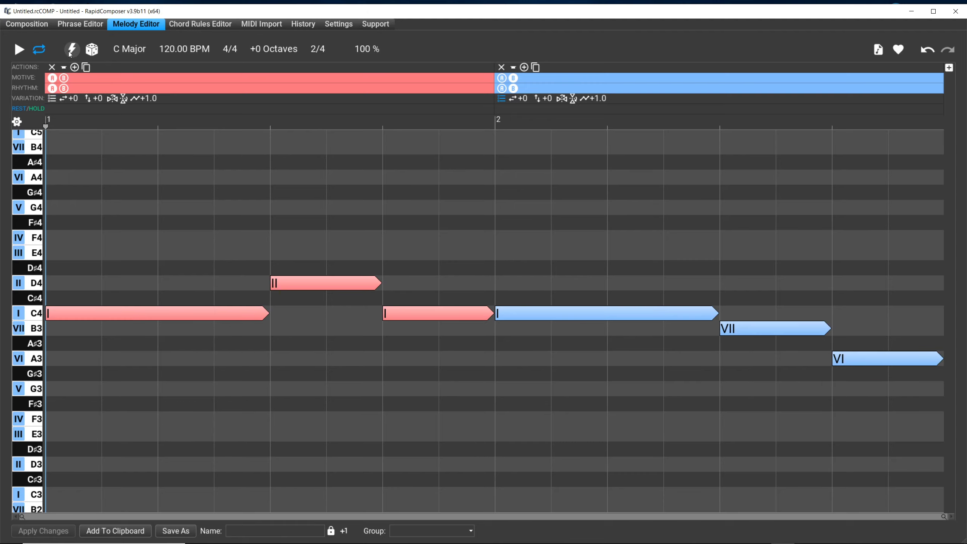
pyautogui.click(70, 53)
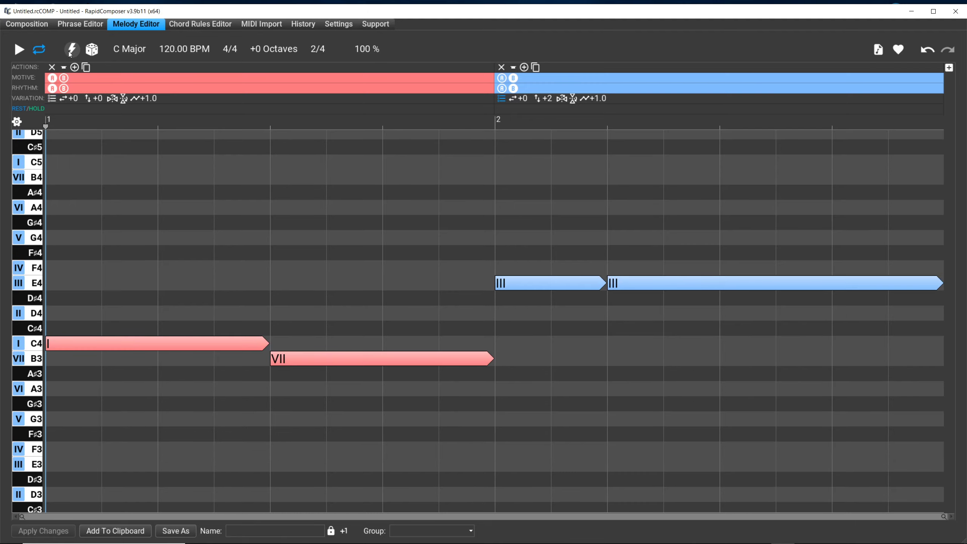
pyautogui.click(71, 54)
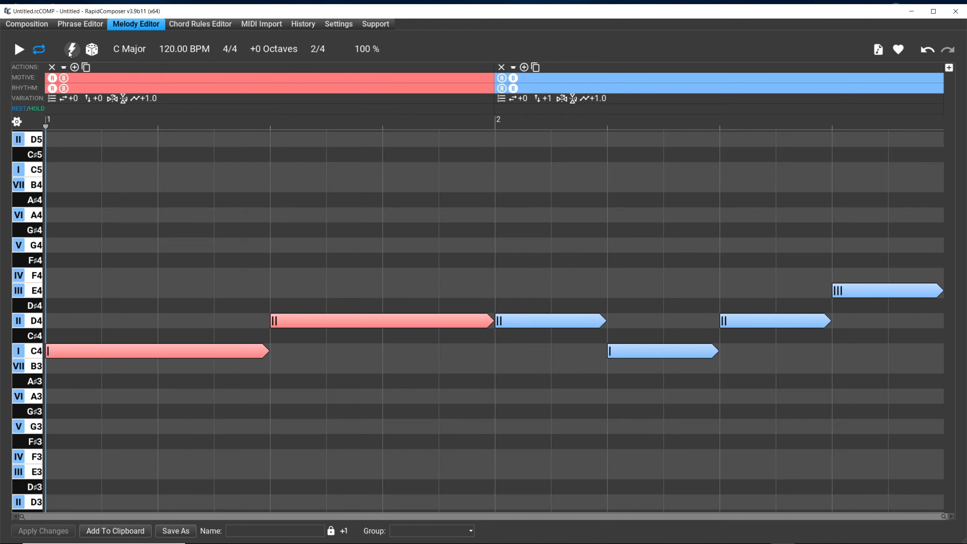
pyautogui.click(70, 53)
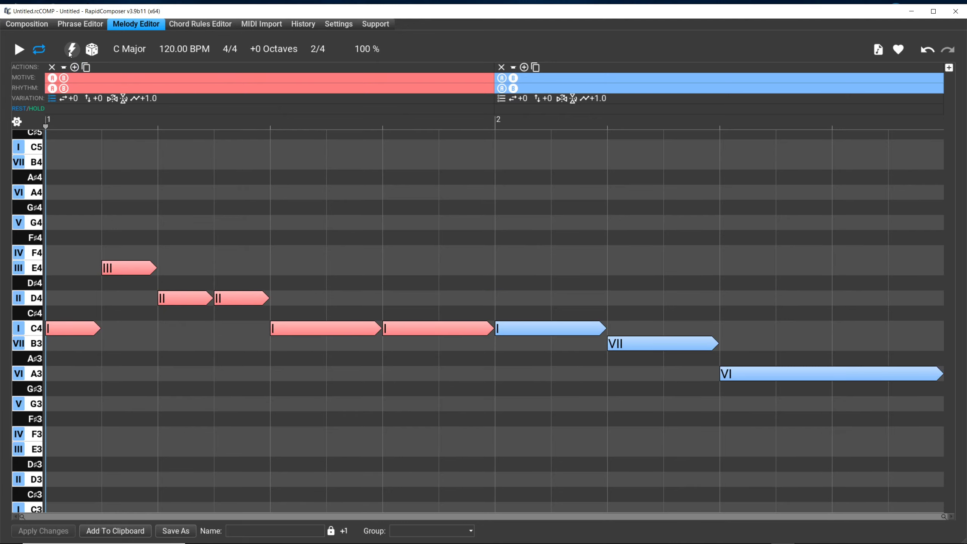
pyautogui.click(70, 53)
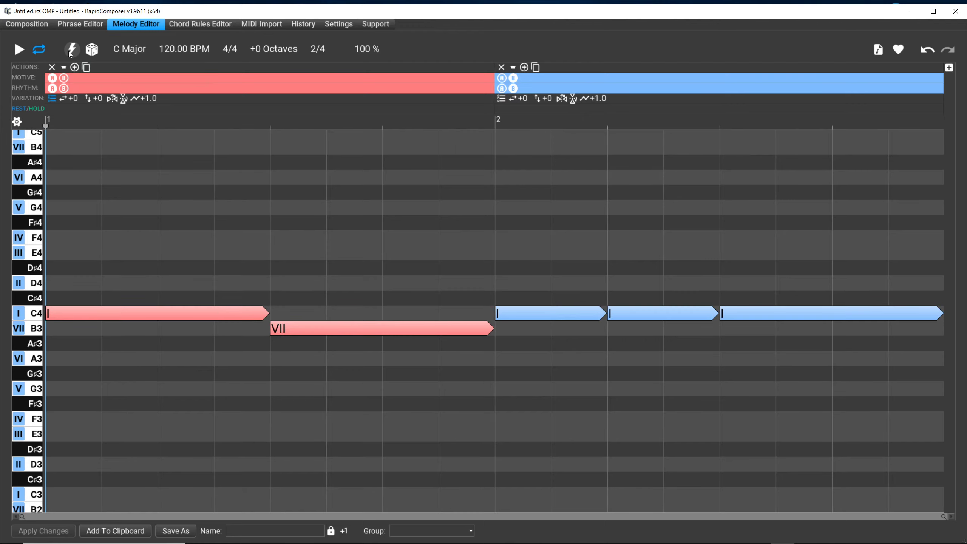
pyautogui.click(70, 53)
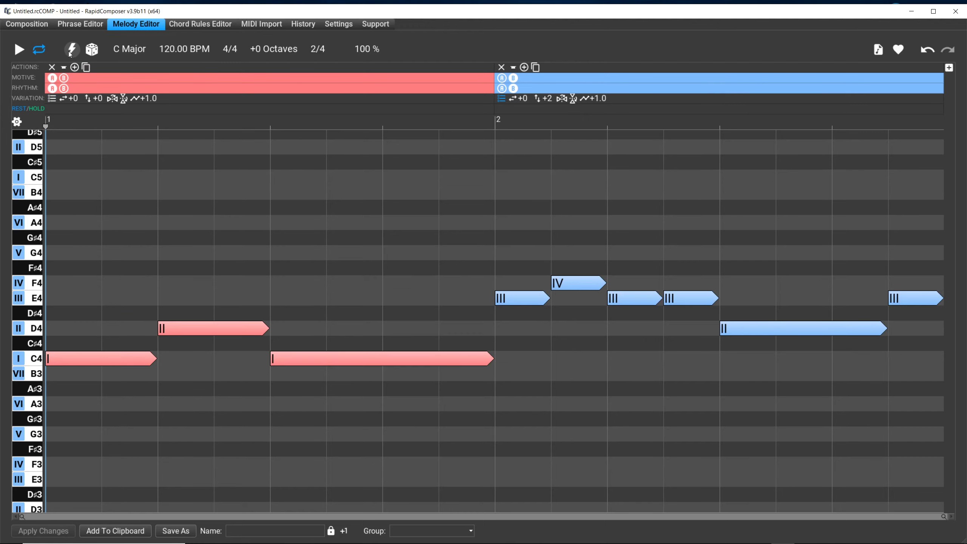
pyautogui.click(70, 54)
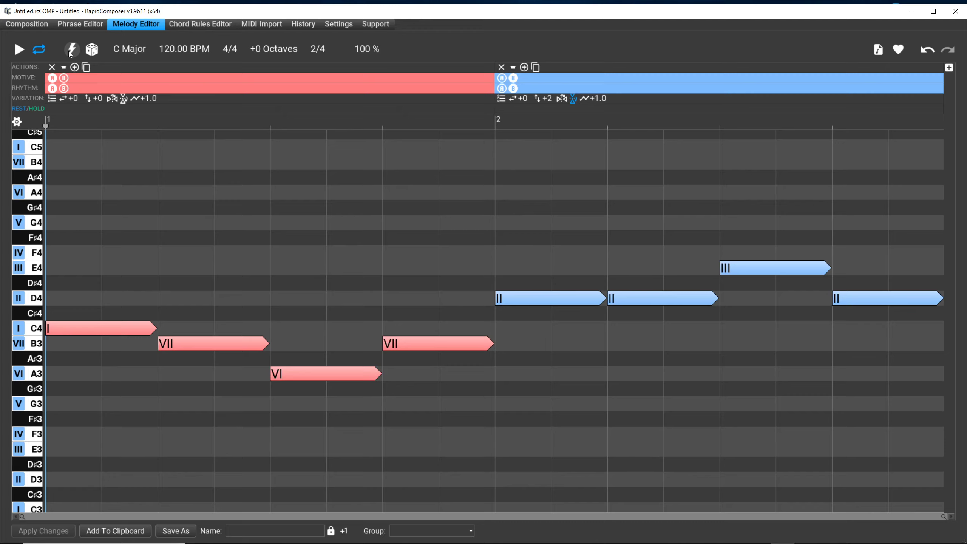
pyautogui.click(70, 53)
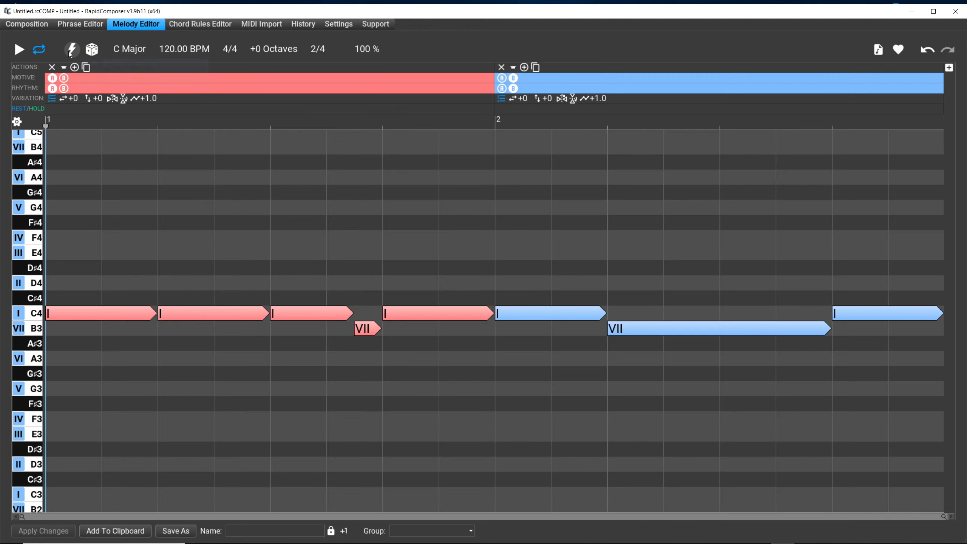
pyautogui.click(70, 53)
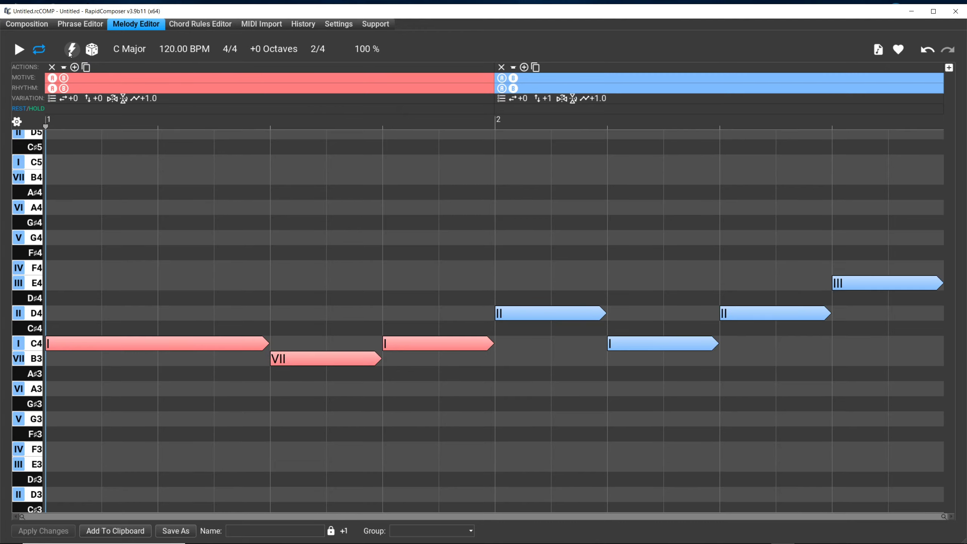
pyautogui.click(70, 53)
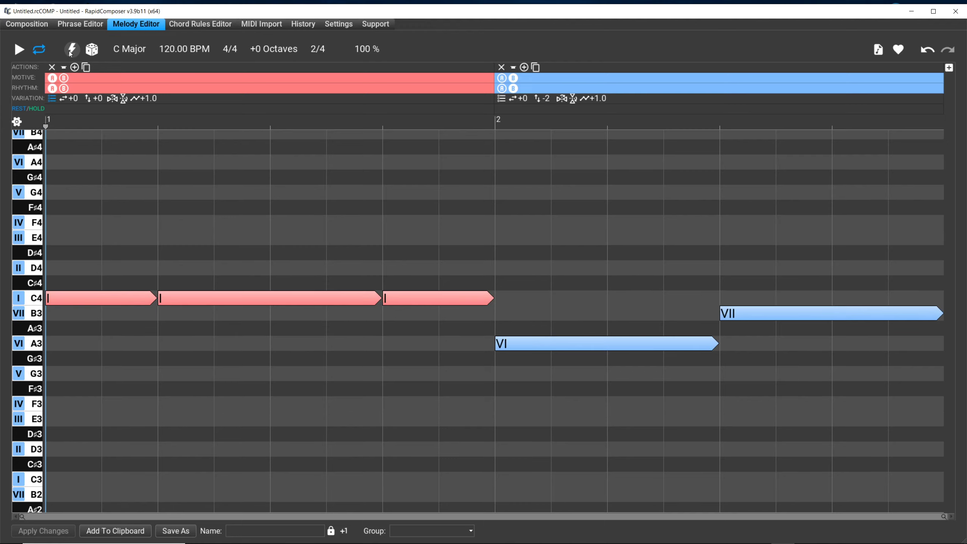
pyautogui.click(70, 53)
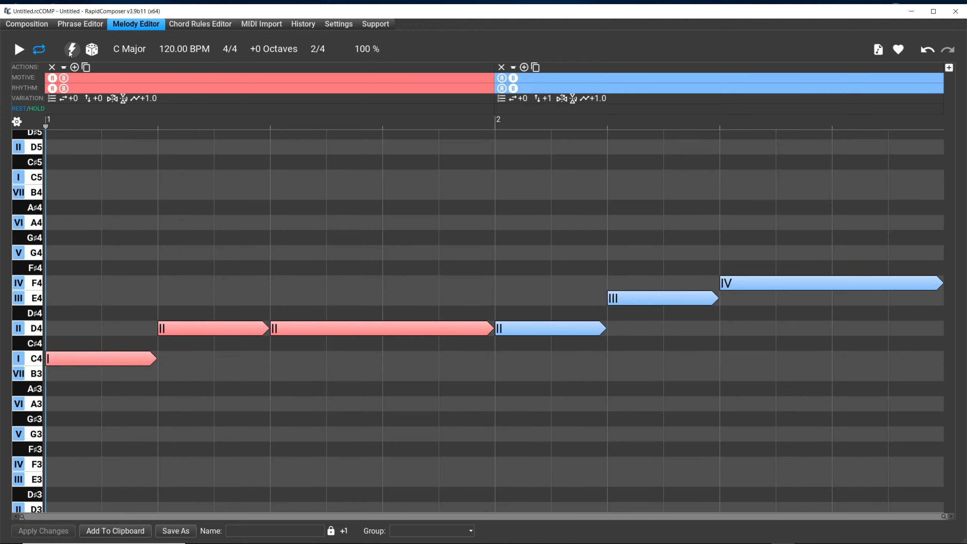
pyautogui.click(70, 53)
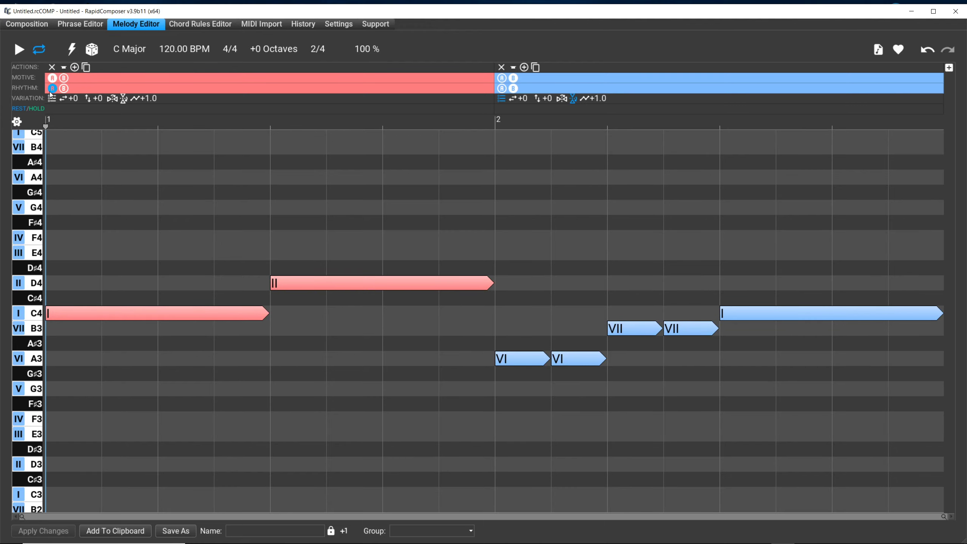
# Read the explanation of the Steps/Leaps setting in the motive generation options.
pyautogui.rightClick(73, 53)
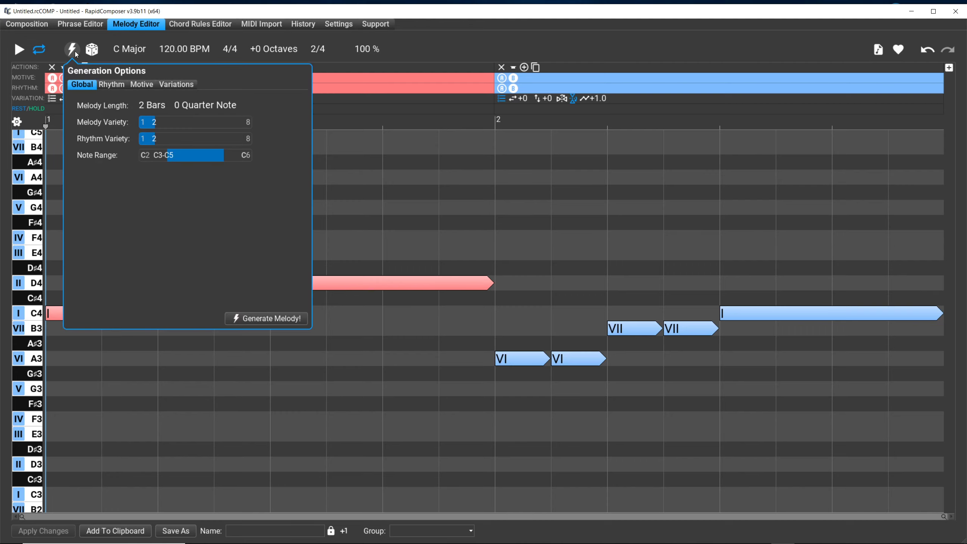
pyautogui.click(147, 85)
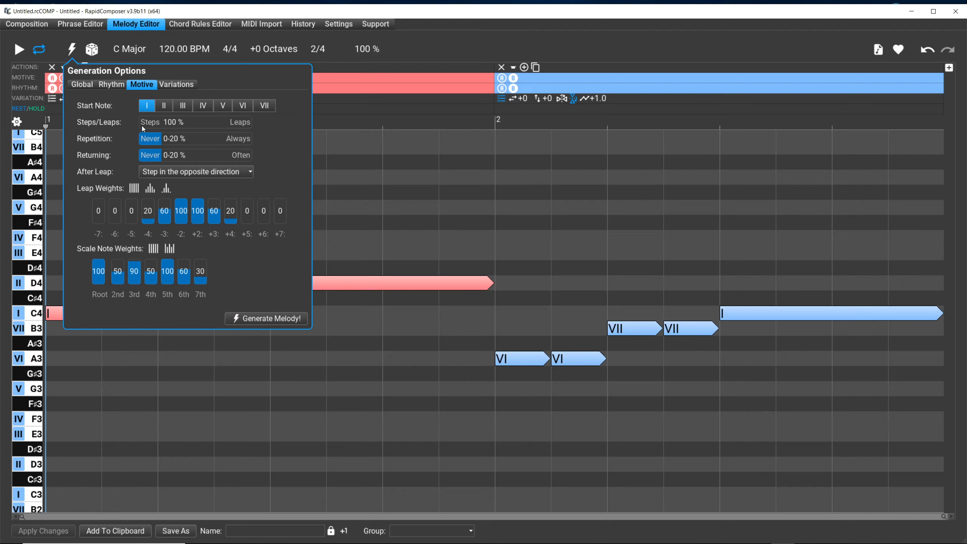
pyautogui.moveTo(142, 126)
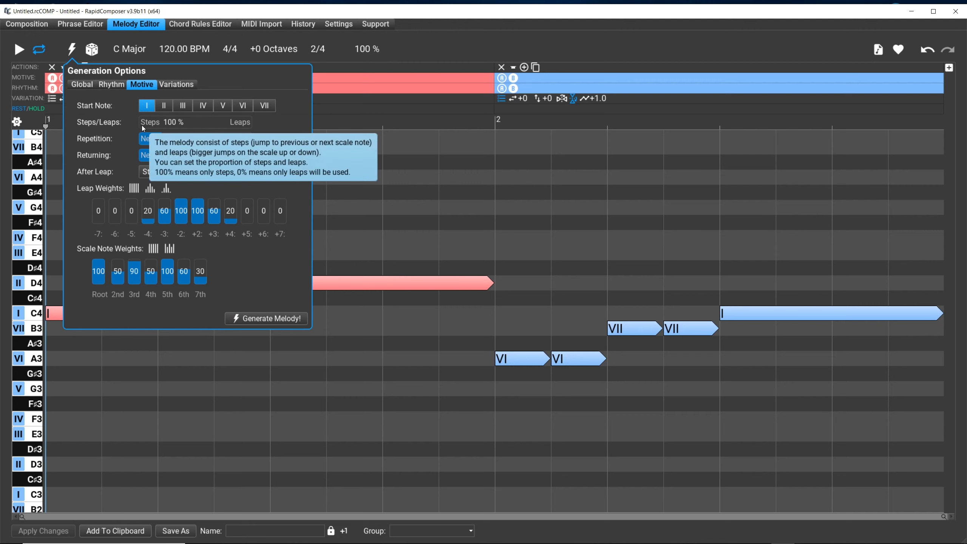
pyautogui.click(389, 60)
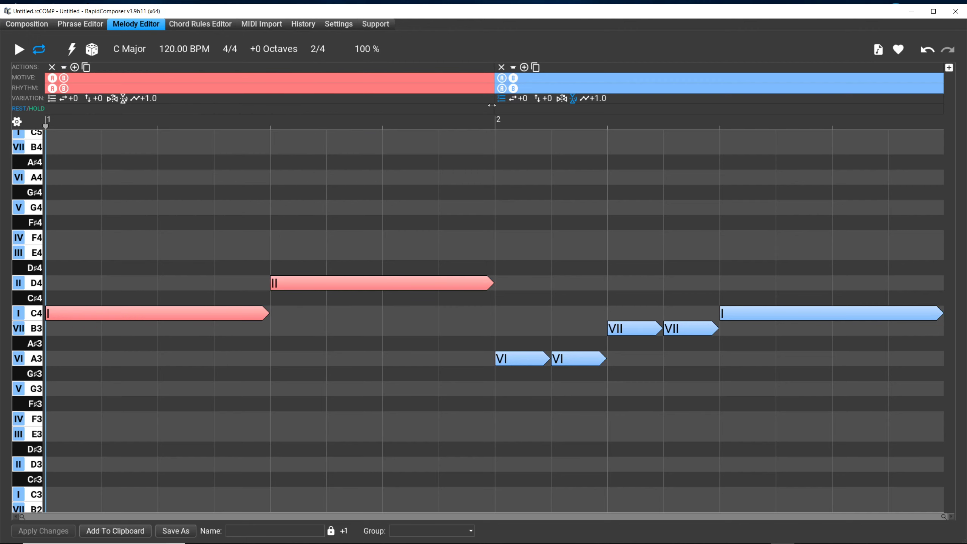
# Generate another two-bar melody from the current steps-only motive settings.
pyautogui.scroll(-1, 498, 100)
pyautogui.click(502, 100)
pyautogui.click(70, 50)
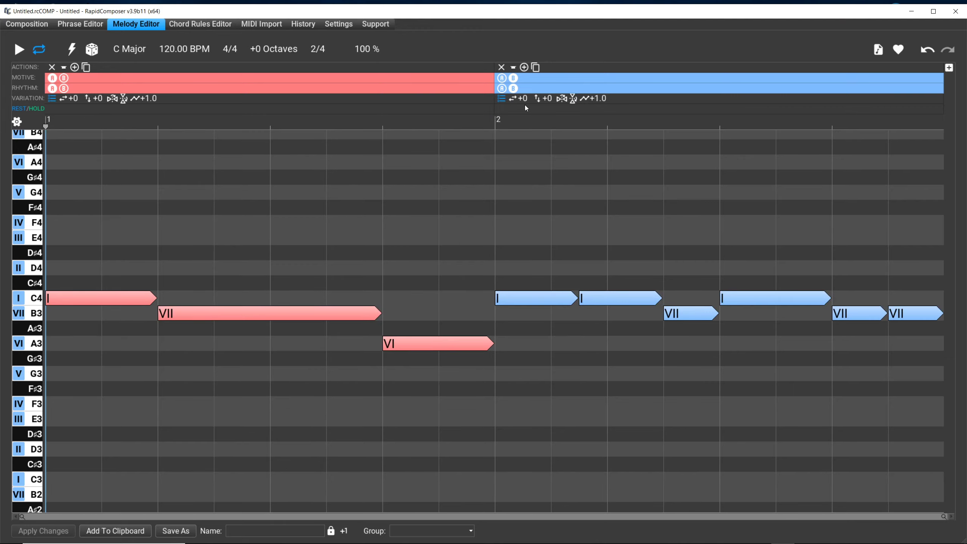
# Examine the variation settings of both bars, including Rhythm Displacement, Split Long Notes and Lead-in Notes.
pyautogui.click(500, 99)
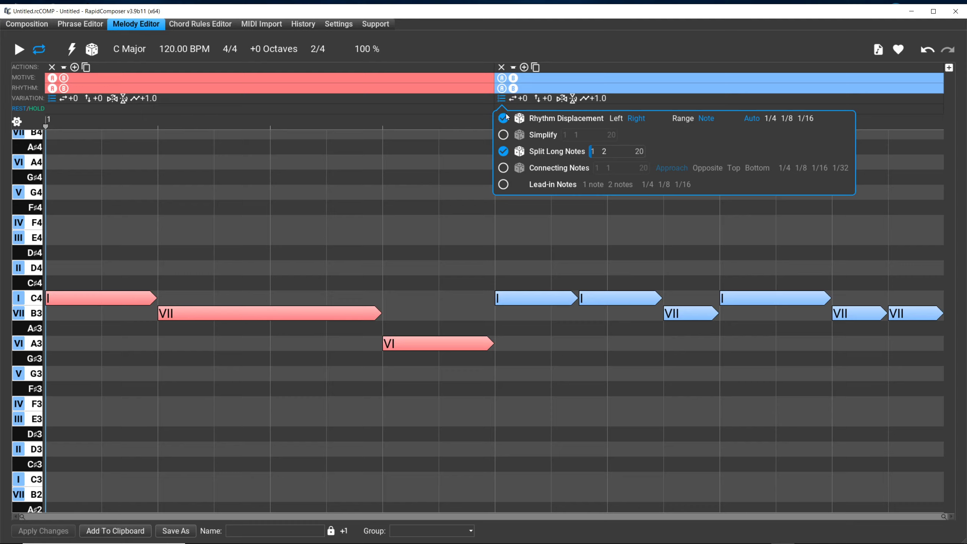
pyautogui.click(455, 101)
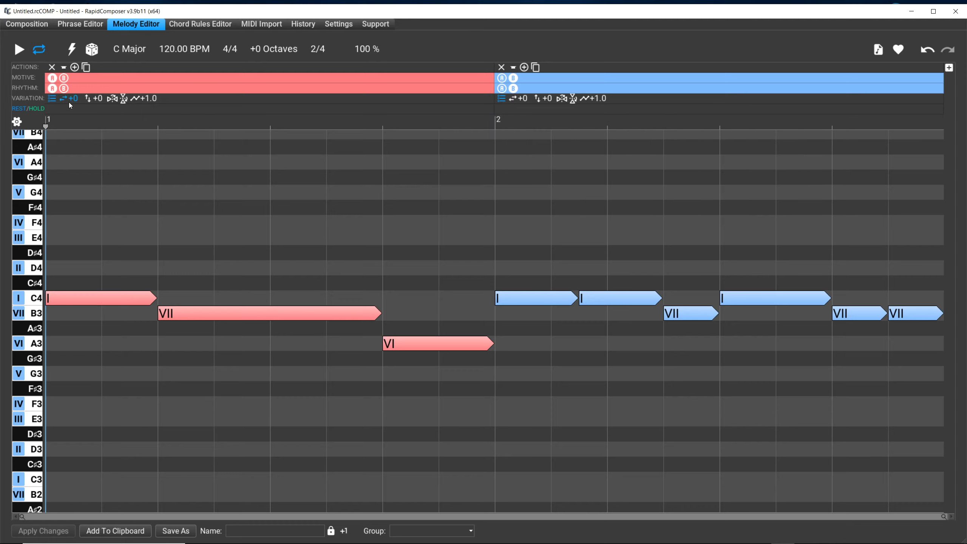
pyautogui.click(51, 99)
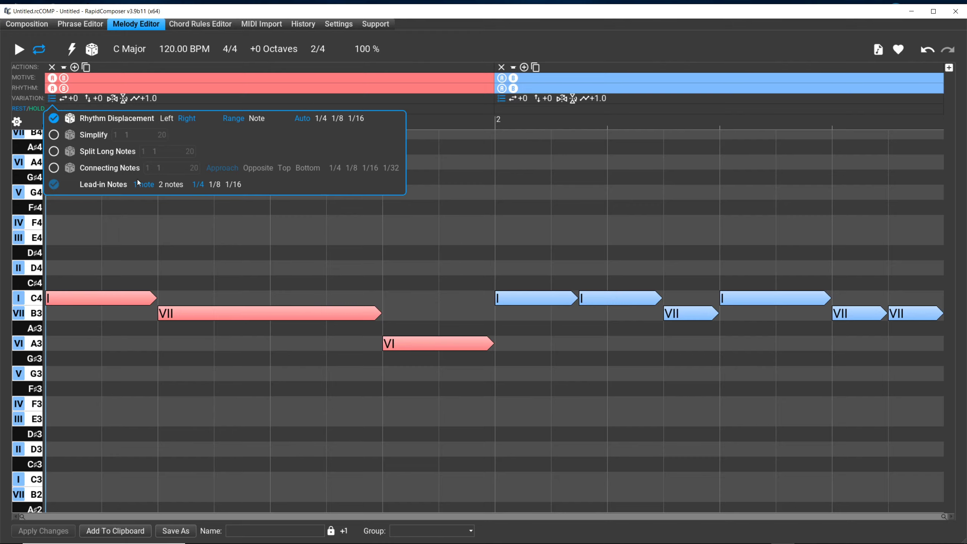
pyautogui.click(171, 189)
pyautogui.click(214, 185)
pyautogui.click(234, 185)
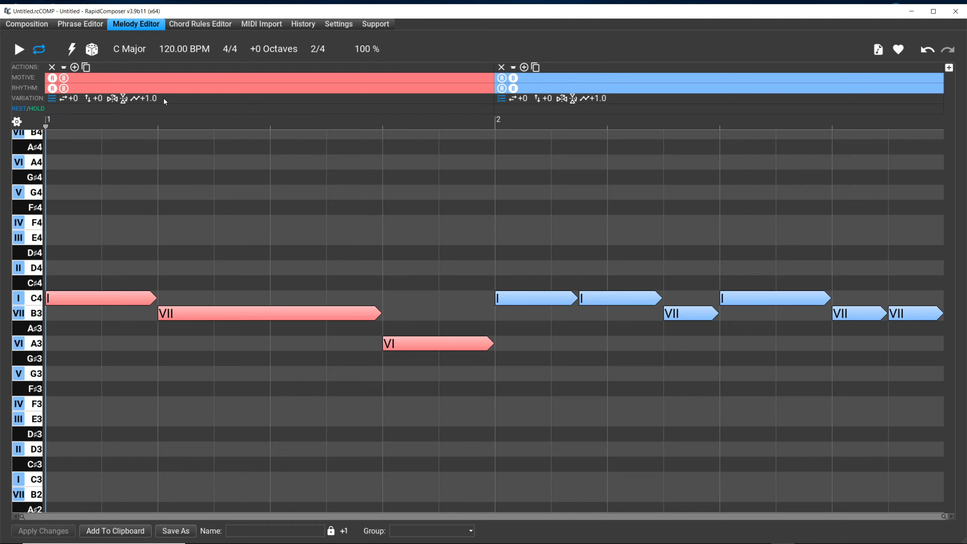
pyautogui.click(53, 100)
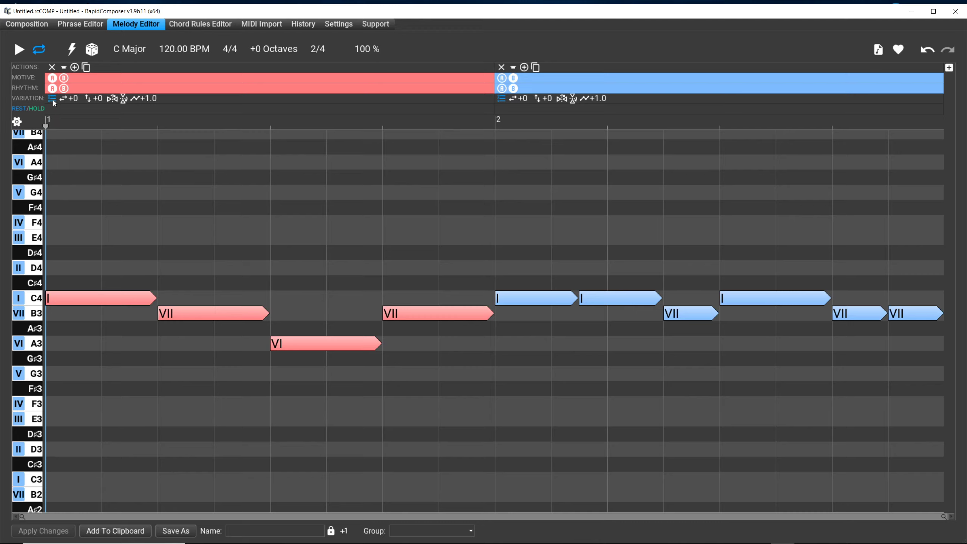
# Generate several new two-bar melodies in a row from the unchanged steps-only motive settings.
pyautogui.click(69, 50)
pyautogui.click(70, 50)
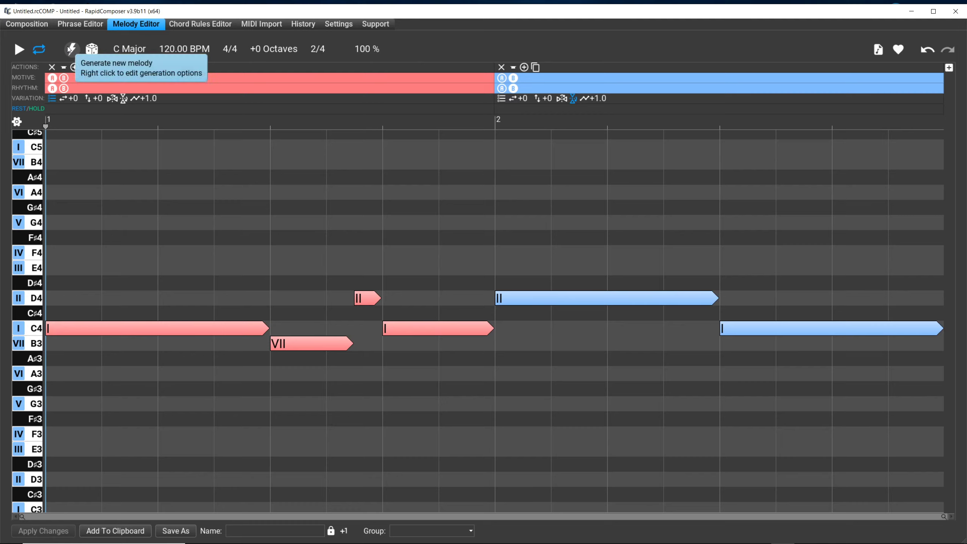
pyautogui.click(69, 49)
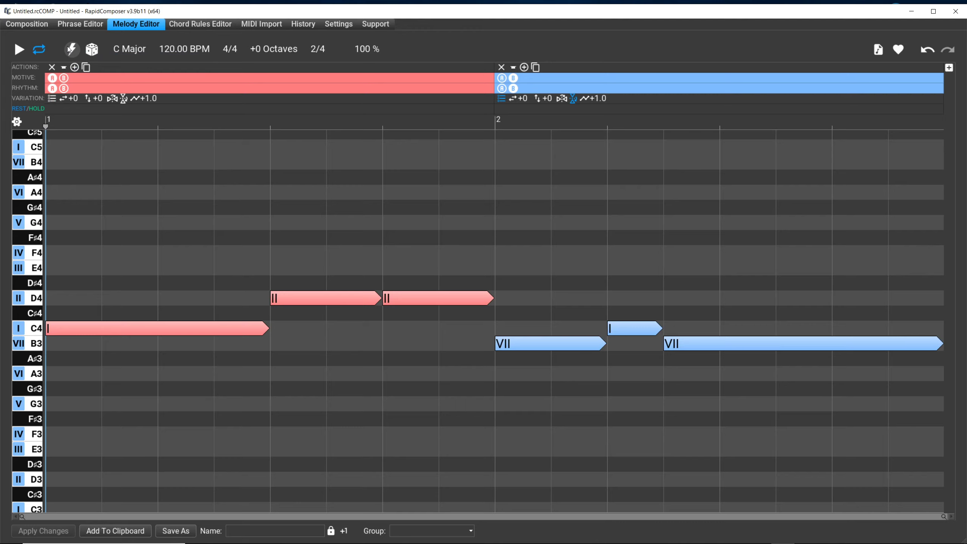
pyautogui.click(69, 49)
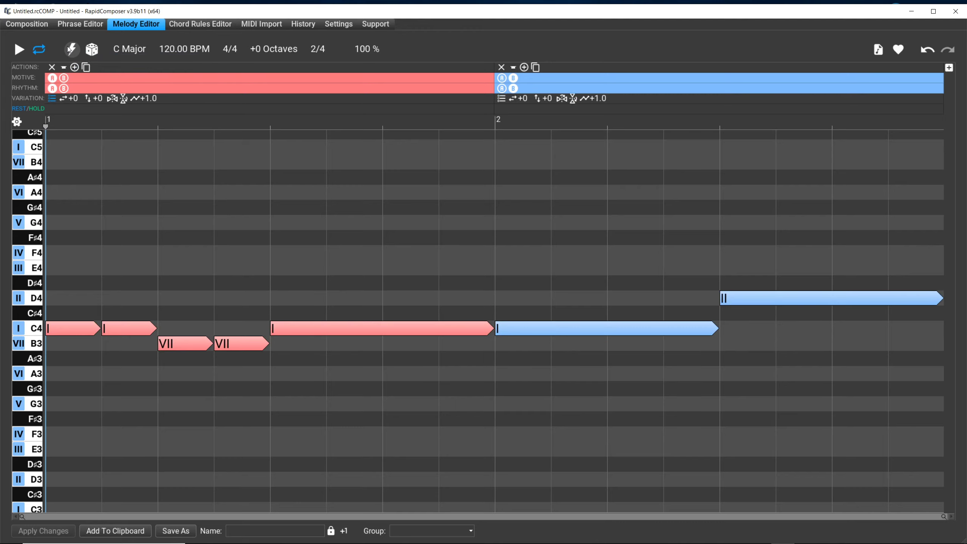
pyautogui.click(68, 49)
pyautogui.click(68, 49)
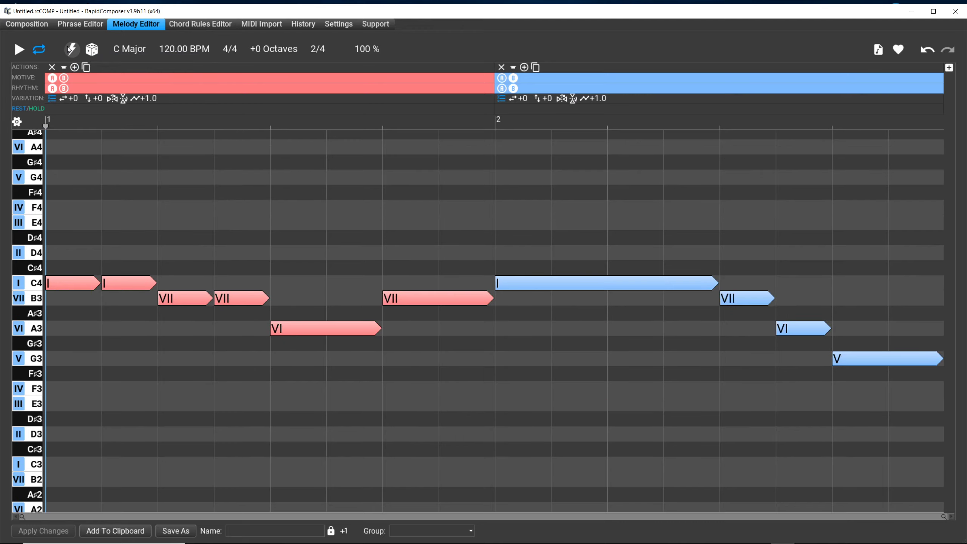
pyautogui.click(69, 48)
pyautogui.click(68, 49)
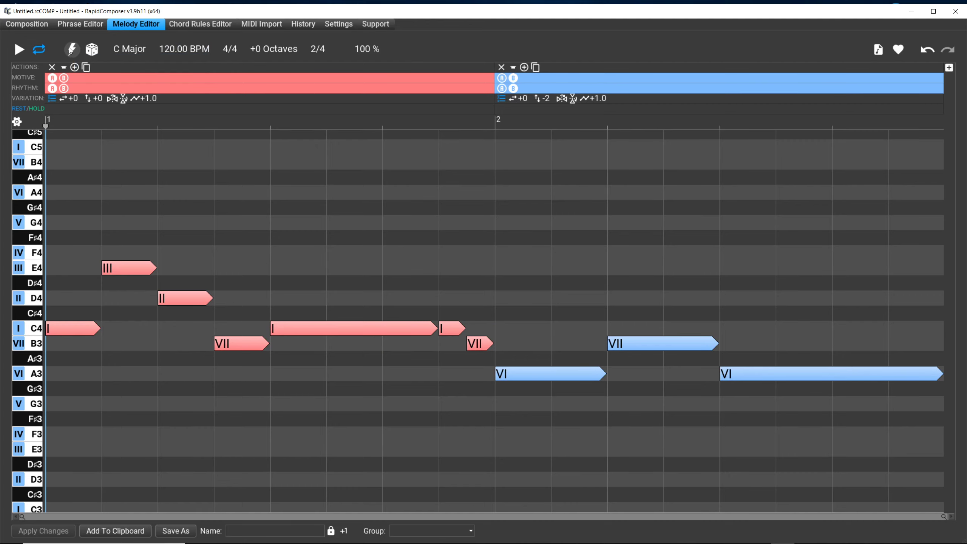
# Set the motive's Steps/Leaps range to 80-100 % and generate a new melody.
pyautogui.rightClick(70, 49)
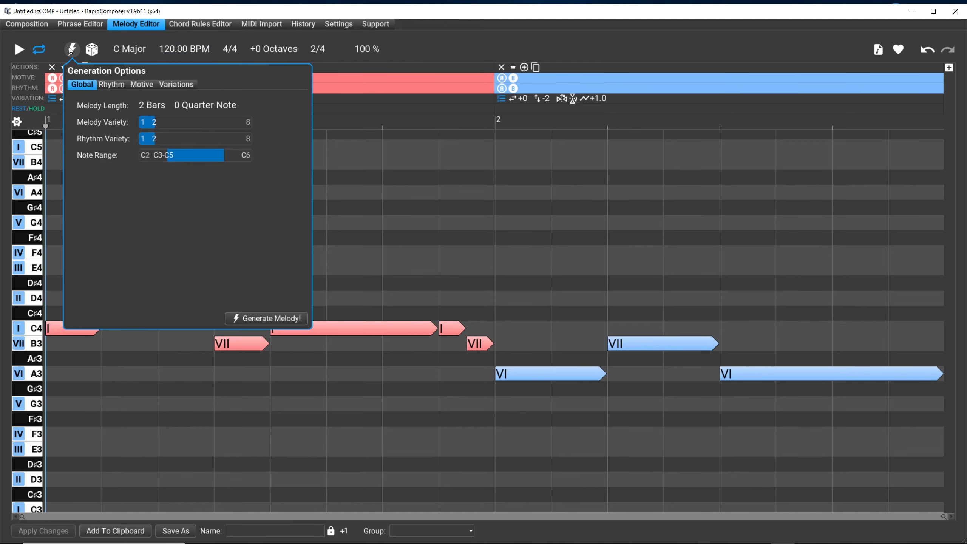
pyautogui.click(140, 86)
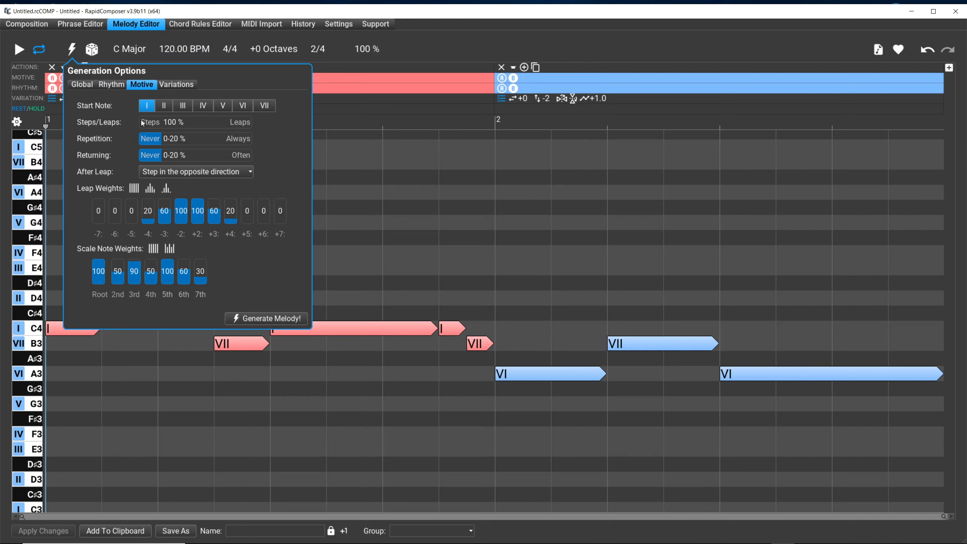
pyautogui.moveTo(142, 121); pyautogui.dragTo(229, 120)
pyautogui.moveTo(248, 124); pyautogui.dragTo(256, 126)
pyautogui.click(247, 318)
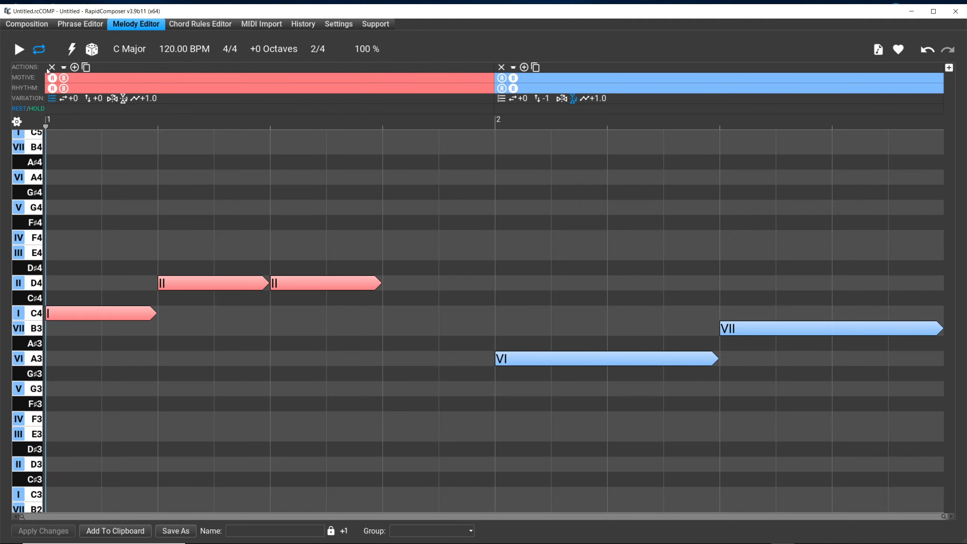
# Regenerate the two-bar melody repeatedly with the Steps/Leaps range at 80-100 %.
pyautogui.click(69, 57)
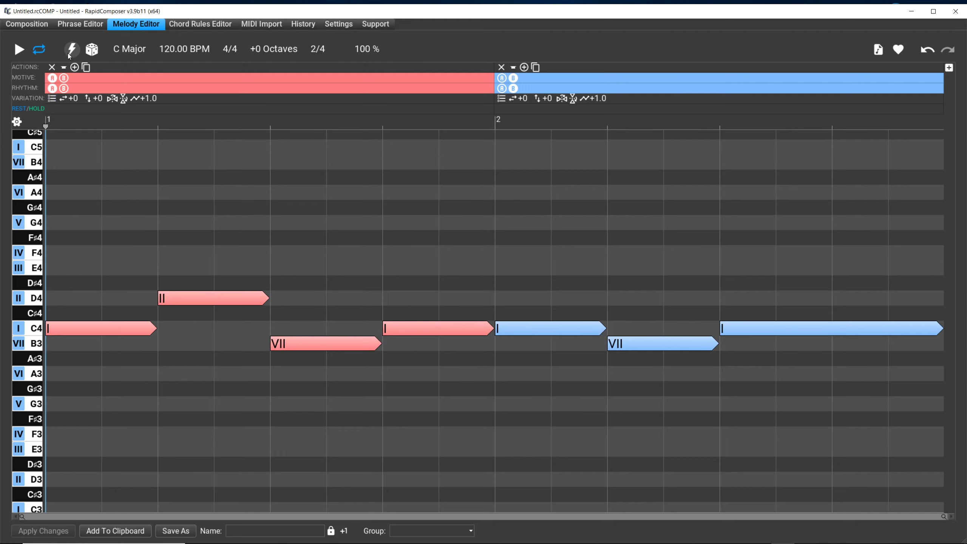
pyautogui.click(70, 56)
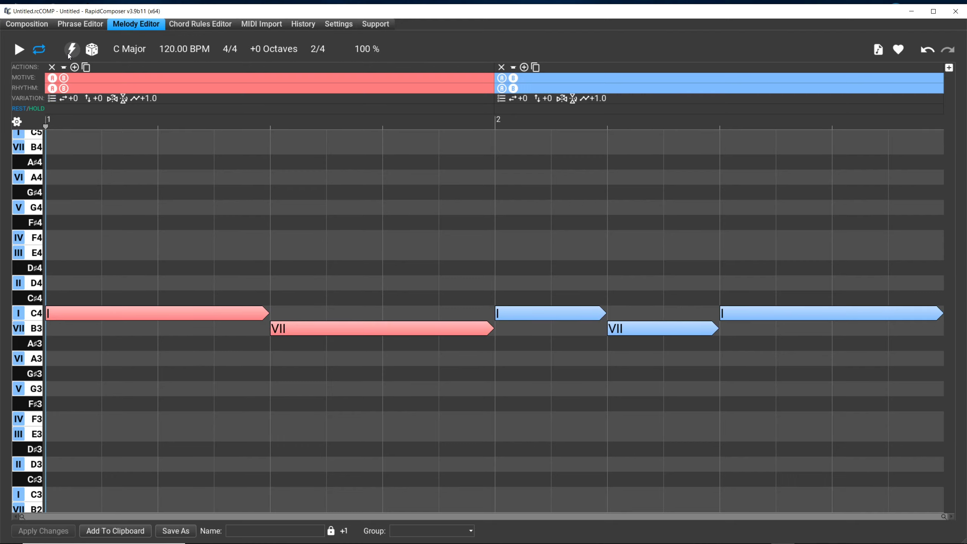
pyautogui.click(70, 57)
pyautogui.click(69, 56)
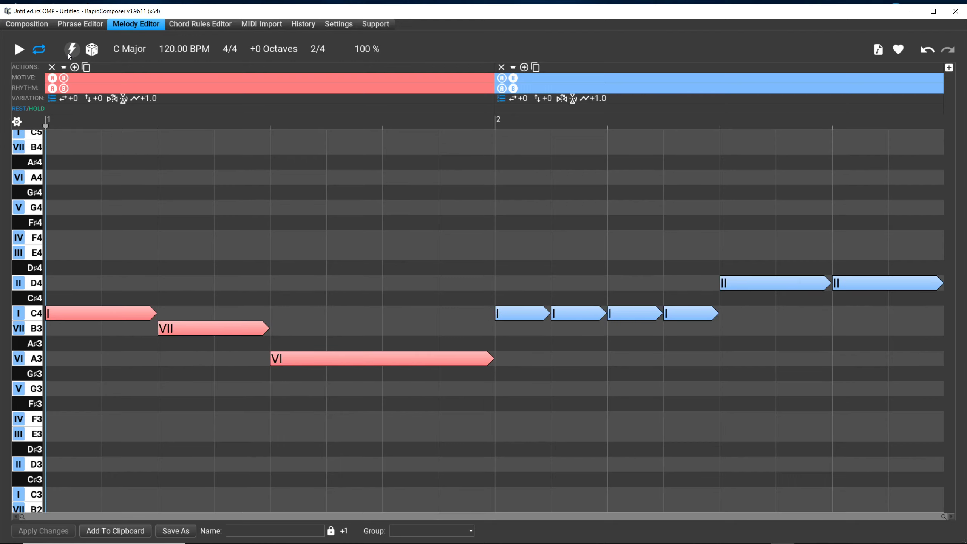
pyautogui.click(70, 56)
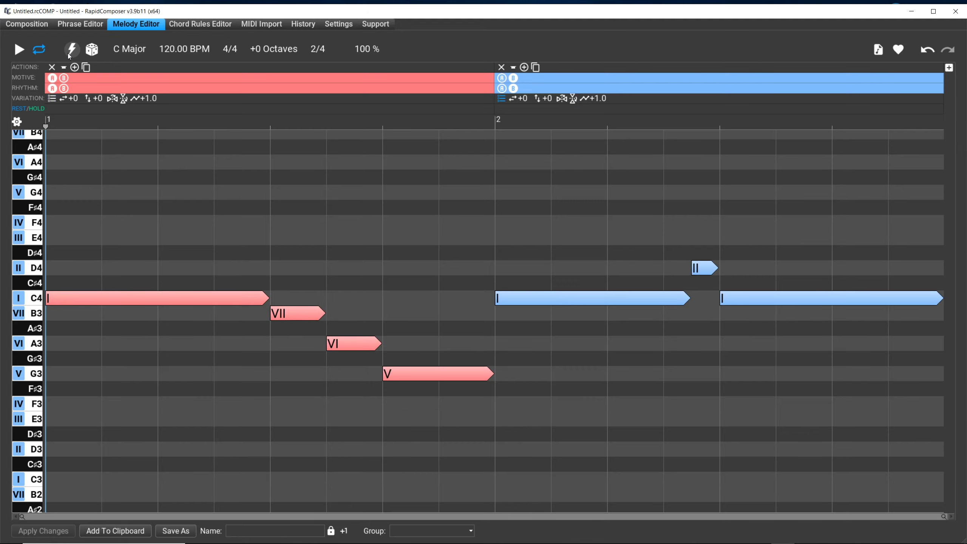
pyautogui.click(69, 56)
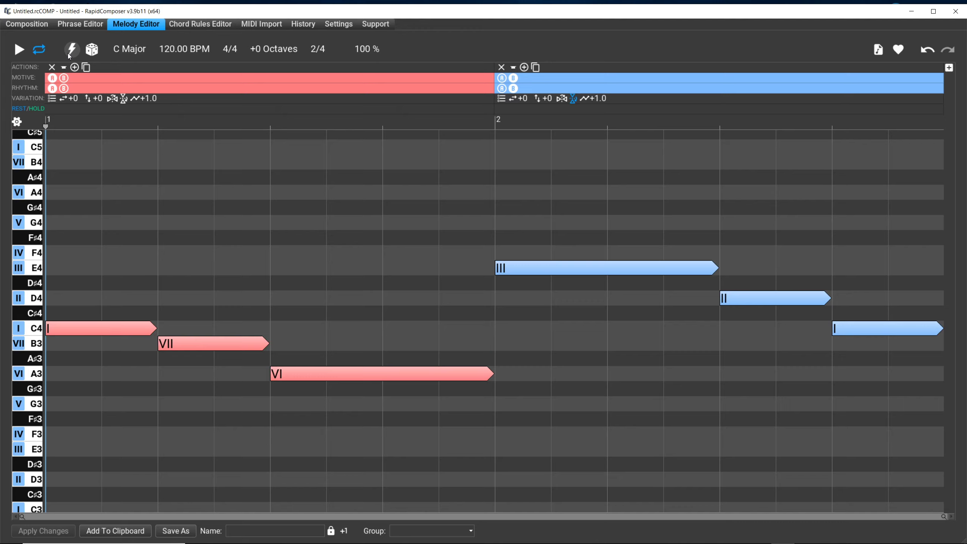
pyautogui.click(70, 56)
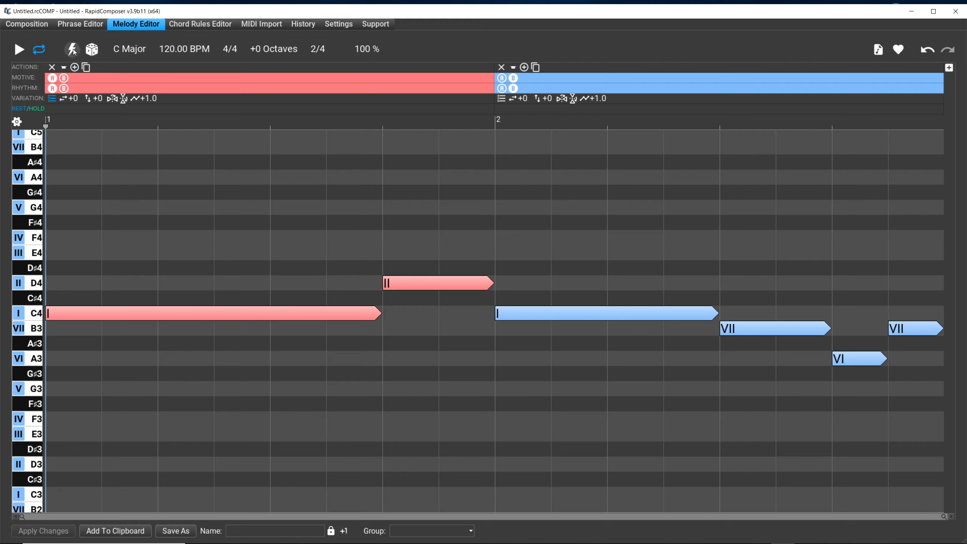
# Raise the rhythm Density range in the generation options, with its upper limit at 93 % and a higher lower limit.
pyautogui.moveTo(73, 49)
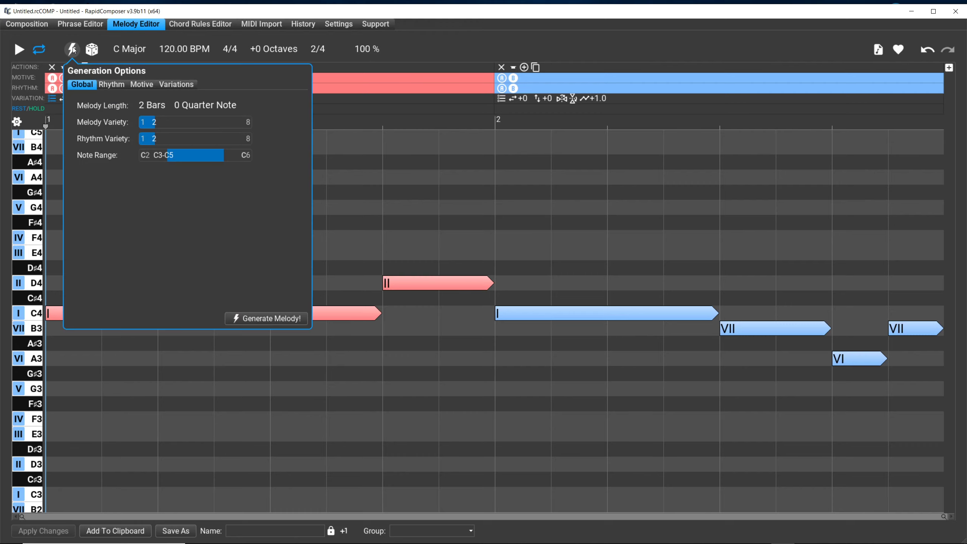
pyautogui.click(112, 85)
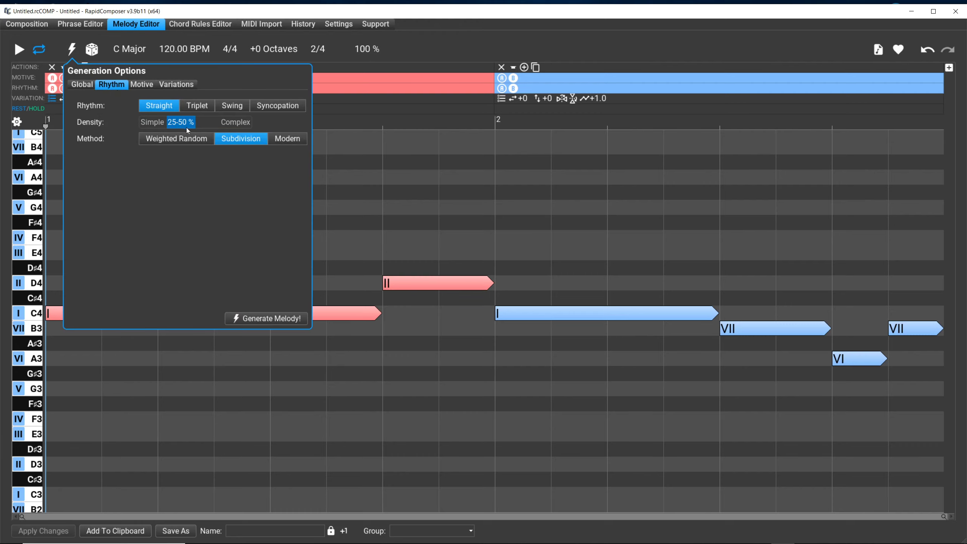
pyautogui.moveTo(197, 126); pyautogui.dragTo(246, 125)
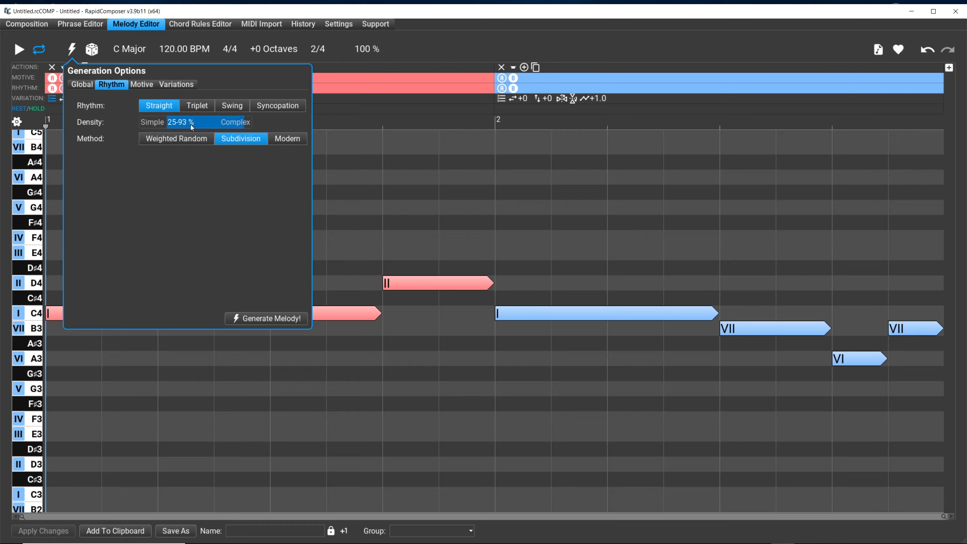
pyautogui.moveTo(170, 121); pyautogui.dragTo(218, 123)
# Set the motive's Steps/Leaps proportion to 40 % and generate a melody with the denser rhythm.
pyautogui.click(142, 85)
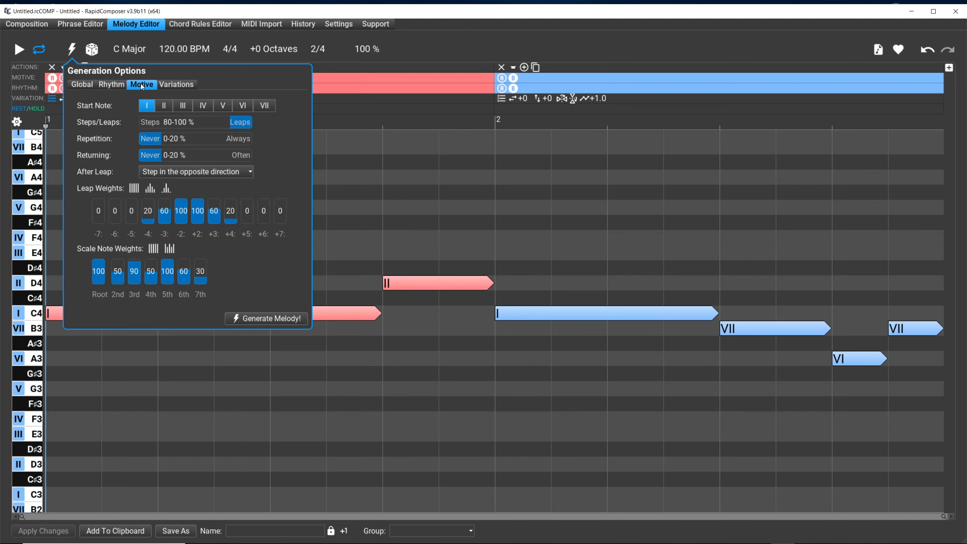
pyautogui.click(189, 121)
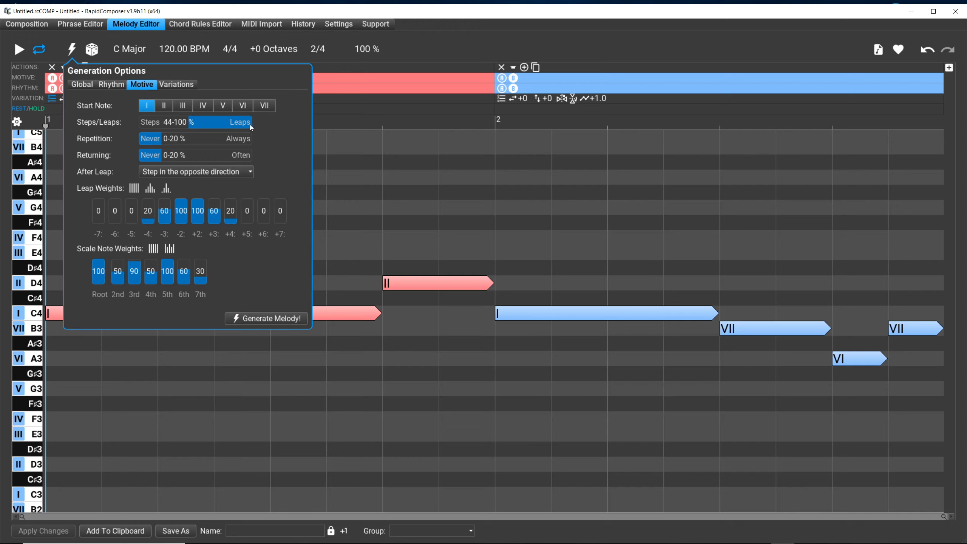
pyautogui.moveTo(251, 126); pyautogui.dragTo(241, 126)
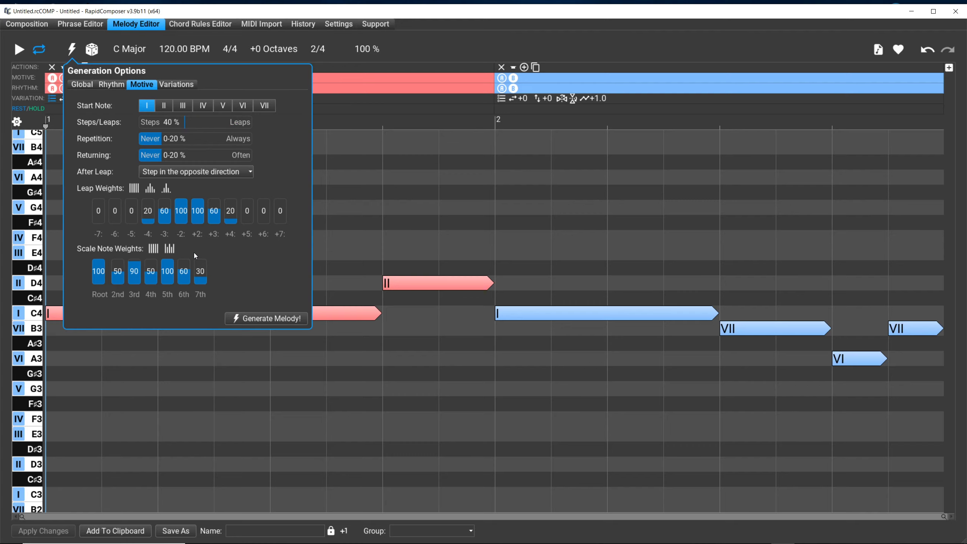
pyautogui.click(260, 320)
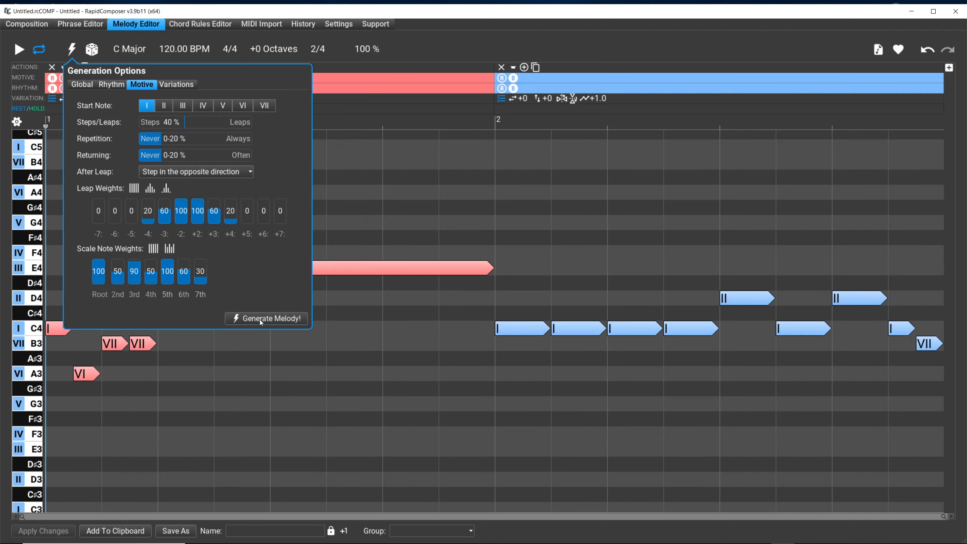
pyautogui.click(436, 43)
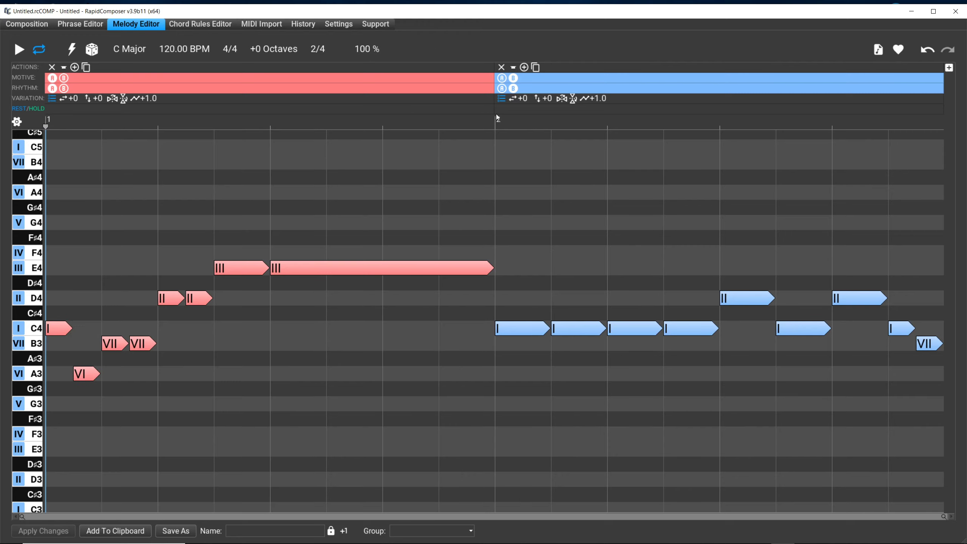
# Raise both ends of the motive's Steps/Leaps range towards Leaps and close the generation options.
pyautogui.moveTo(498, 116)
pyautogui.moveTo(73, 49)
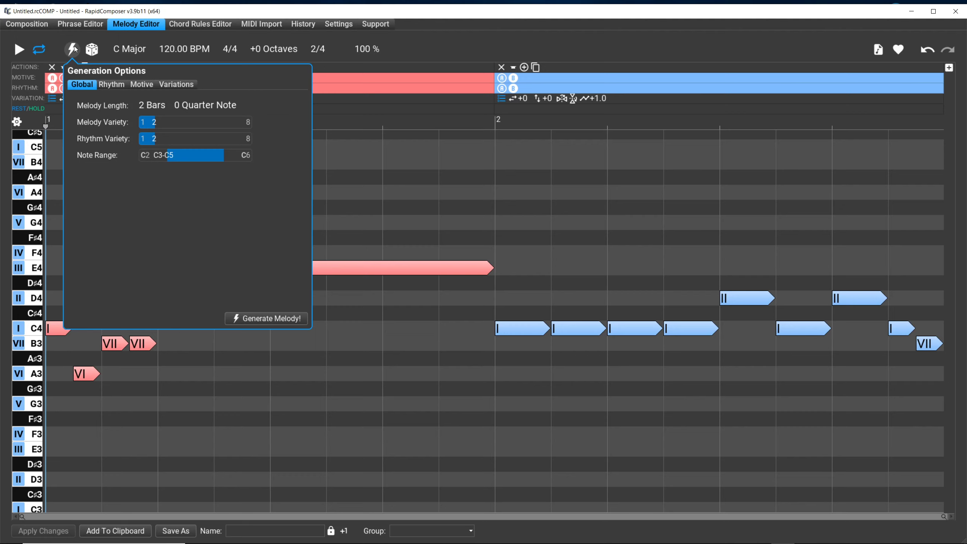
pyautogui.click(149, 87)
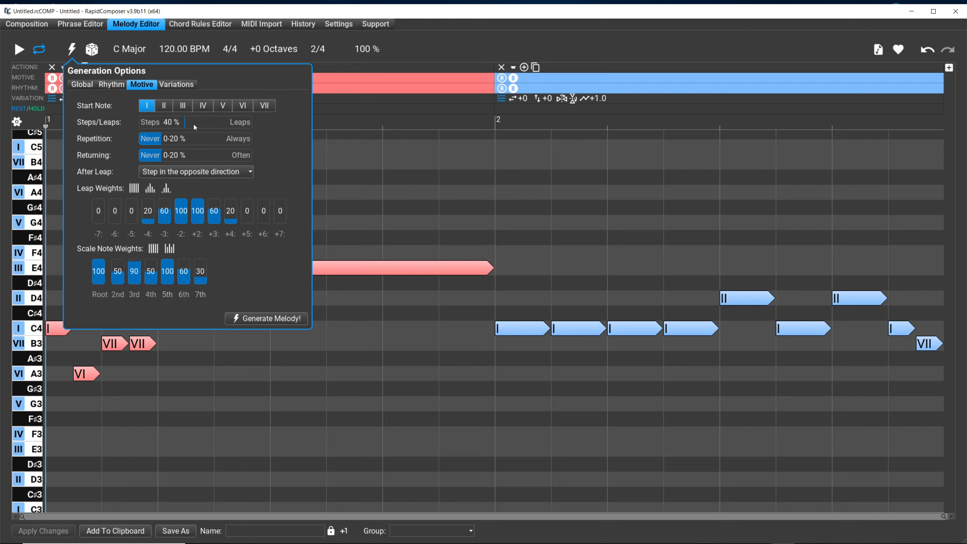
pyautogui.moveTo(185, 126); pyautogui.dragTo(257, 126)
pyautogui.moveTo(221, 122); pyautogui.dragTo(248, 124)
pyautogui.click(352, 117)
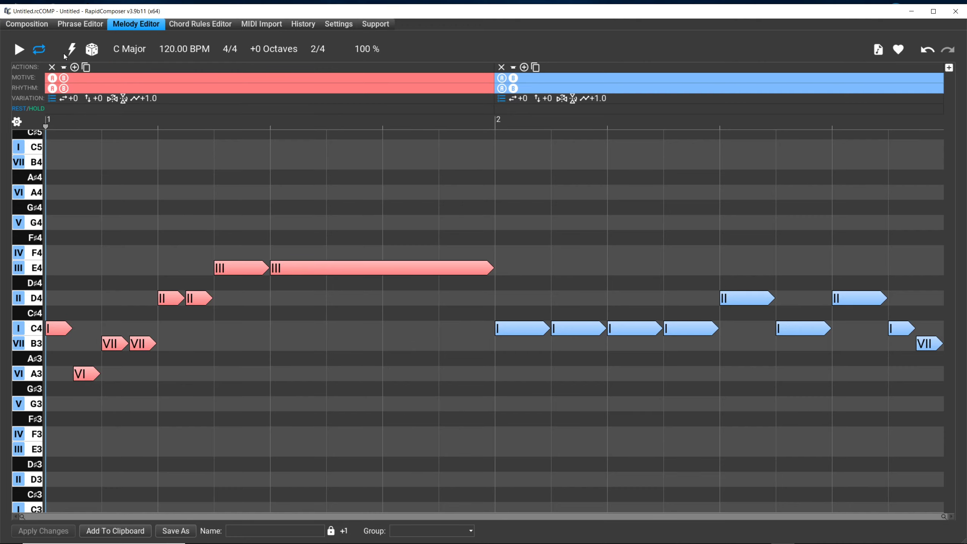
# Regenerate the two-bar melody repeatedly with the leap-heavy Steps/Leaps range and the denser rhythm.
pyautogui.click(72, 46)
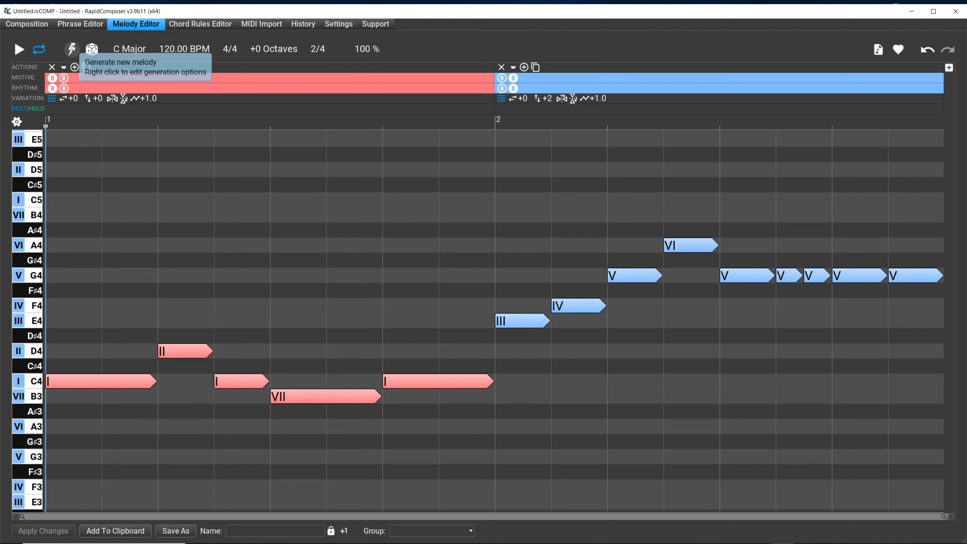
pyautogui.click(73, 48)
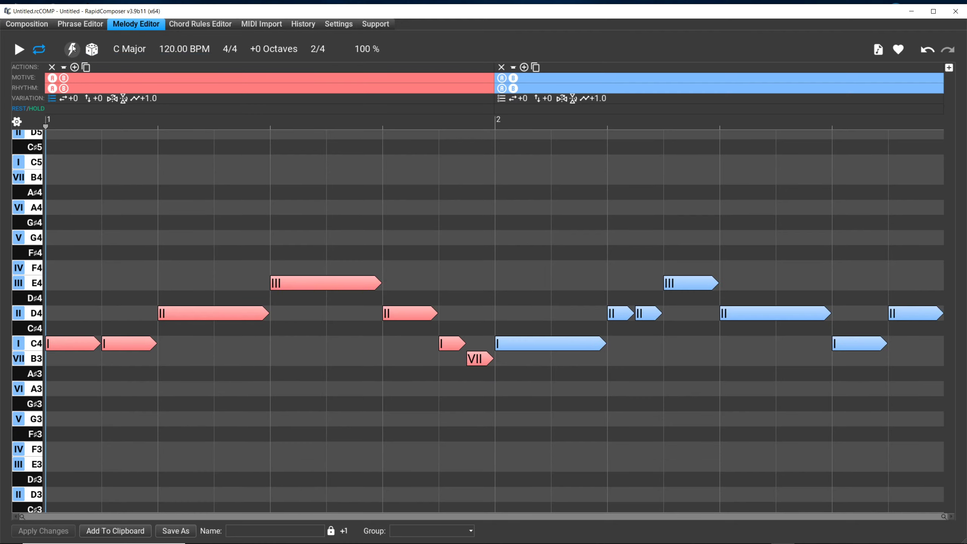
pyautogui.click(72, 46)
pyautogui.click(72, 46)
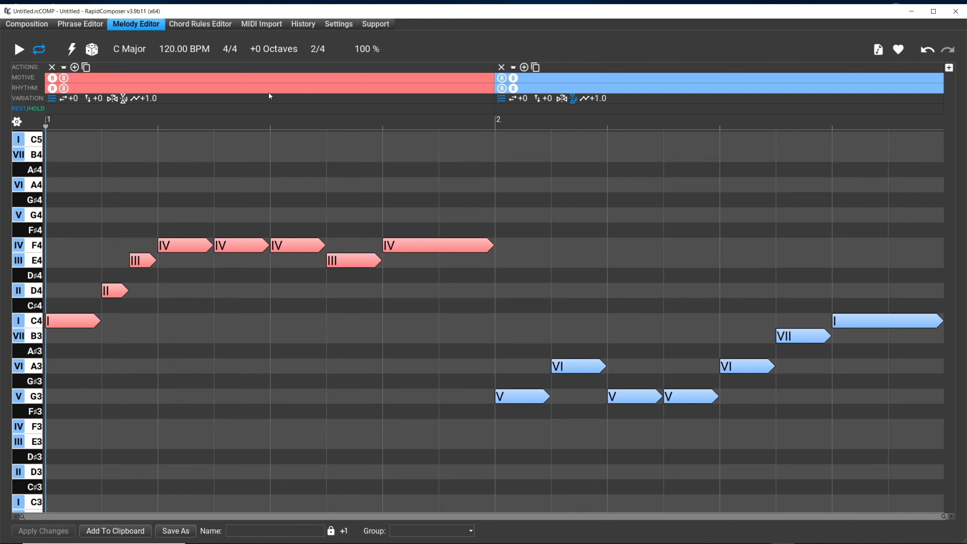
pyautogui.click(76, 50)
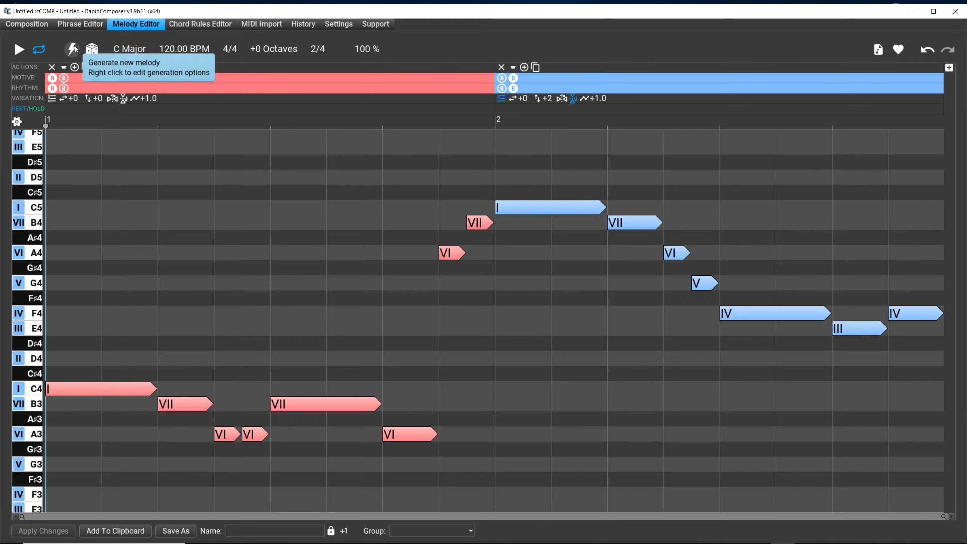
pyautogui.click(77, 50)
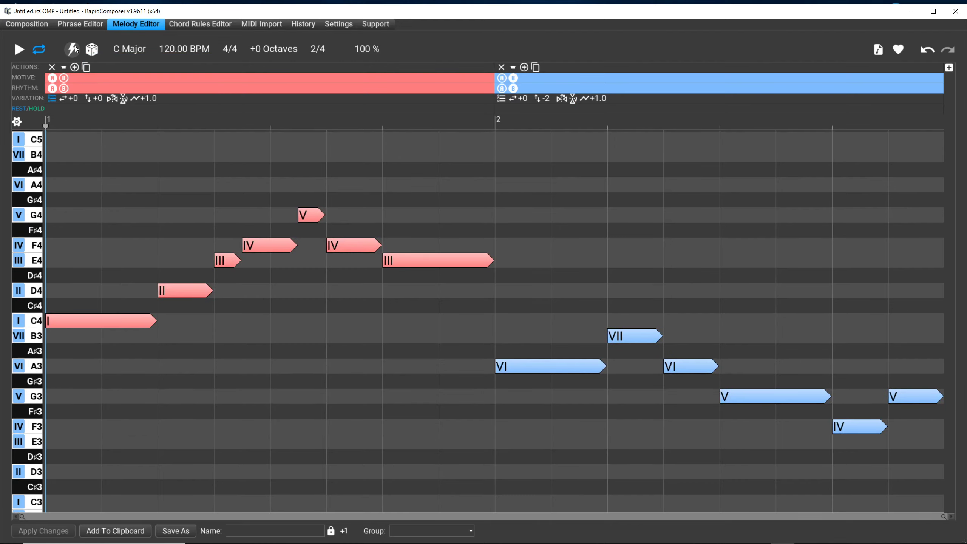
# Generate two new melodies in a row and view the second bar's list of rhythm variation options.
pyautogui.click(75, 48)
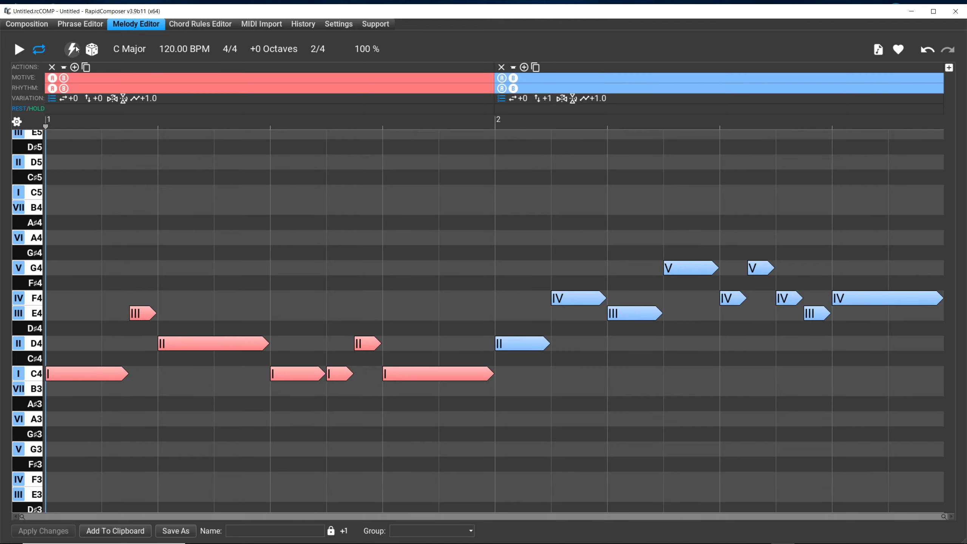
pyautogui.click(76, 48)
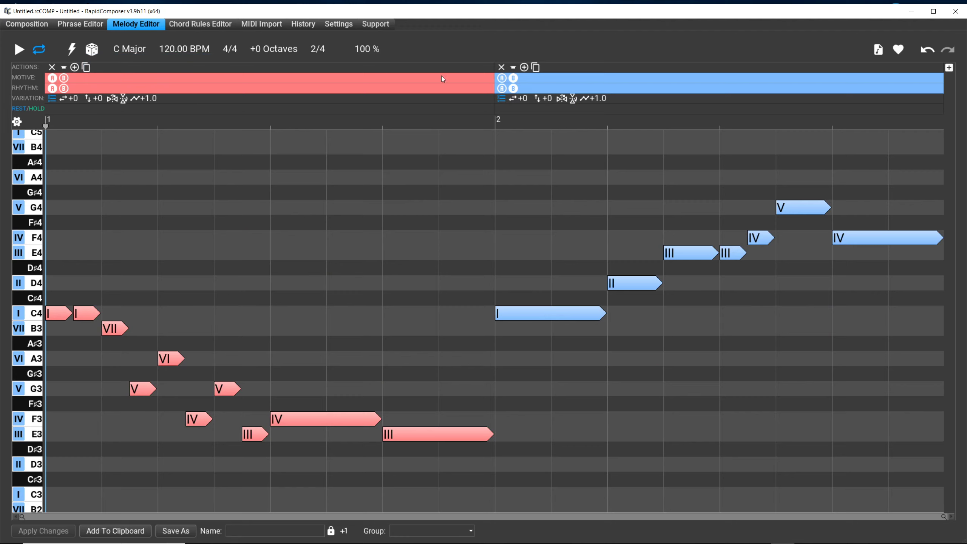
pyautogui.click(502, 99)
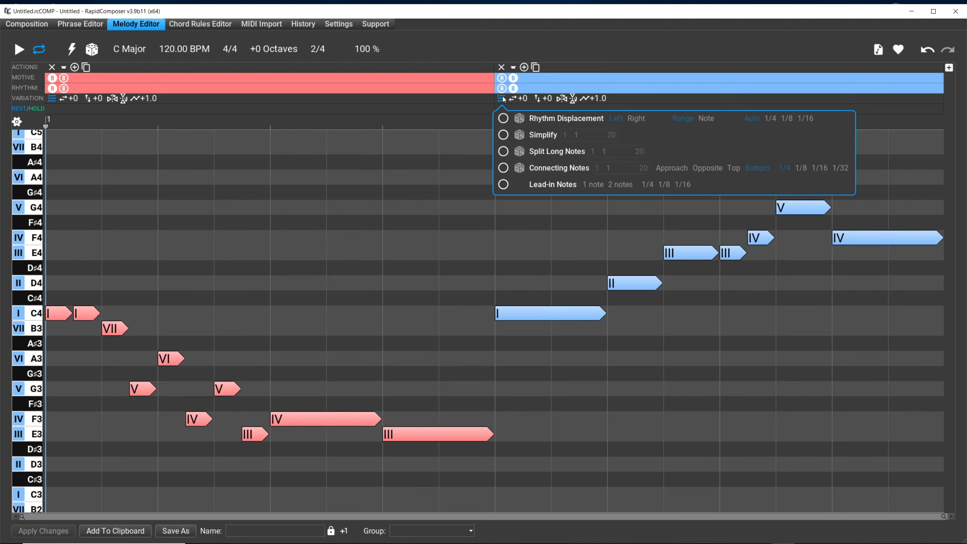
pyautogui.click(623, 99)
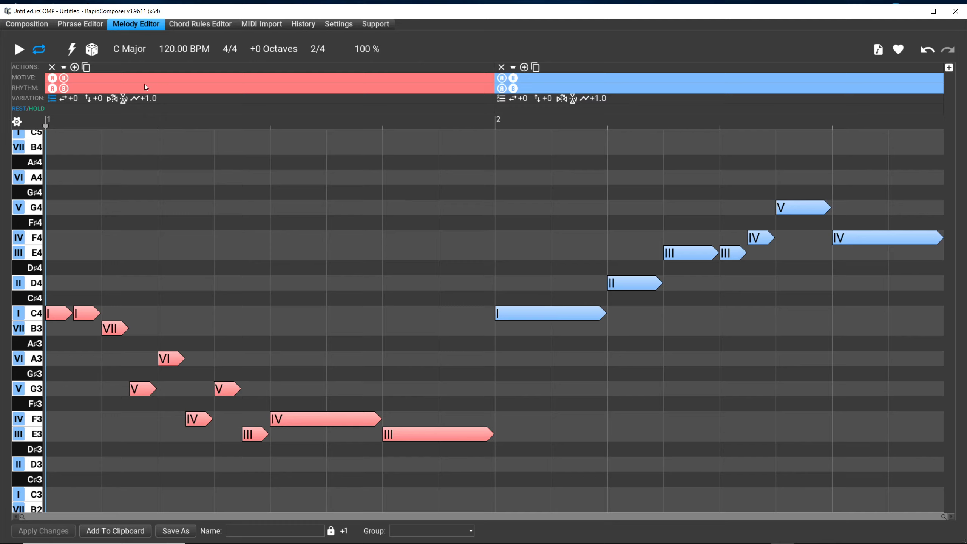
# Lower the motive's Steps/Leaps range to 3-9 % and close the generation options.
pyautogui.click(71, 52)
pyautogui.moveTo(70, 49)
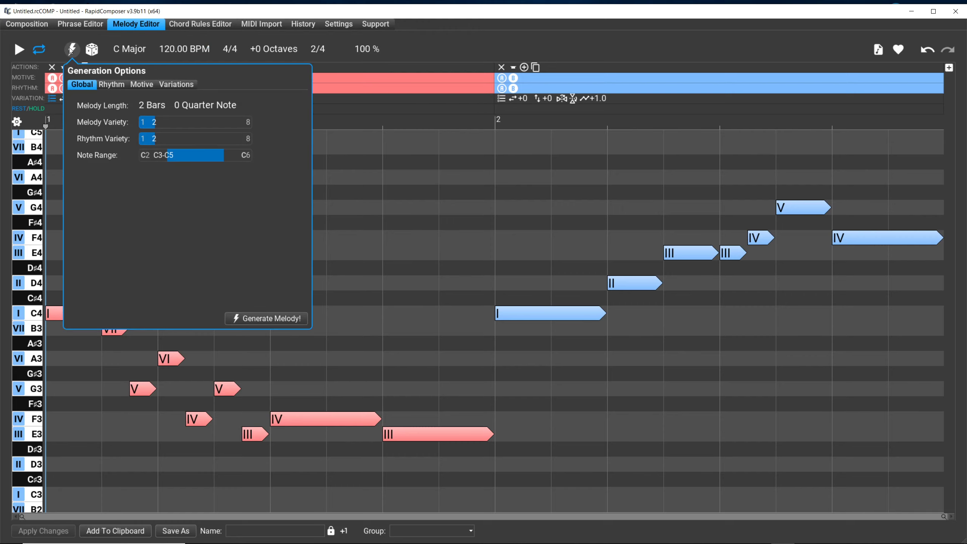
pyautogui.click(141, 85)
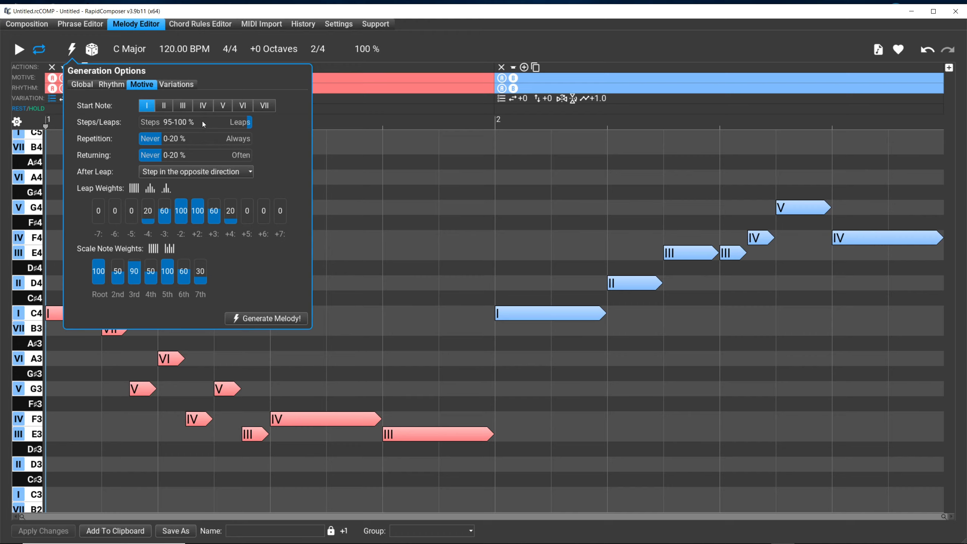
pyautogui.click(143, 126)
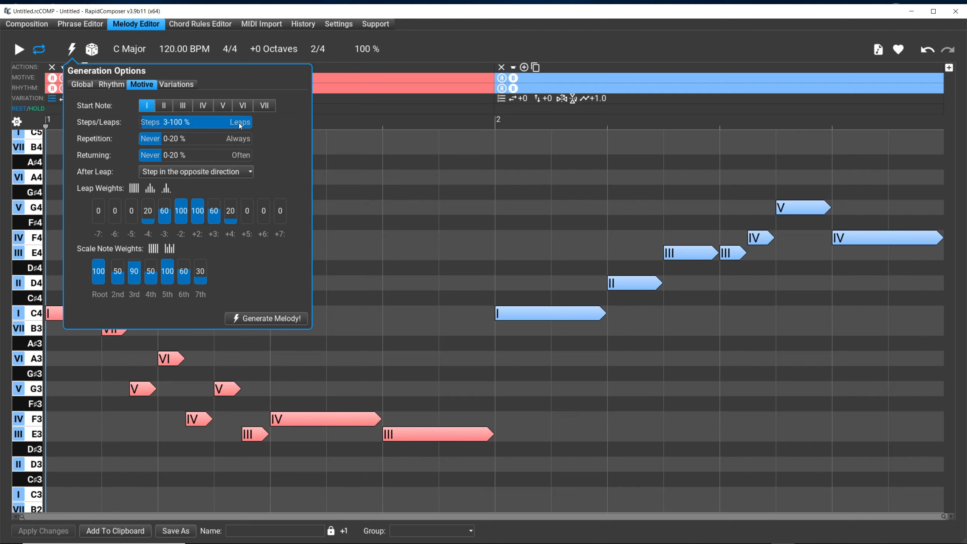
pyautogui.moveTo(249, 123); pyautogui.dragTo(150, 129)
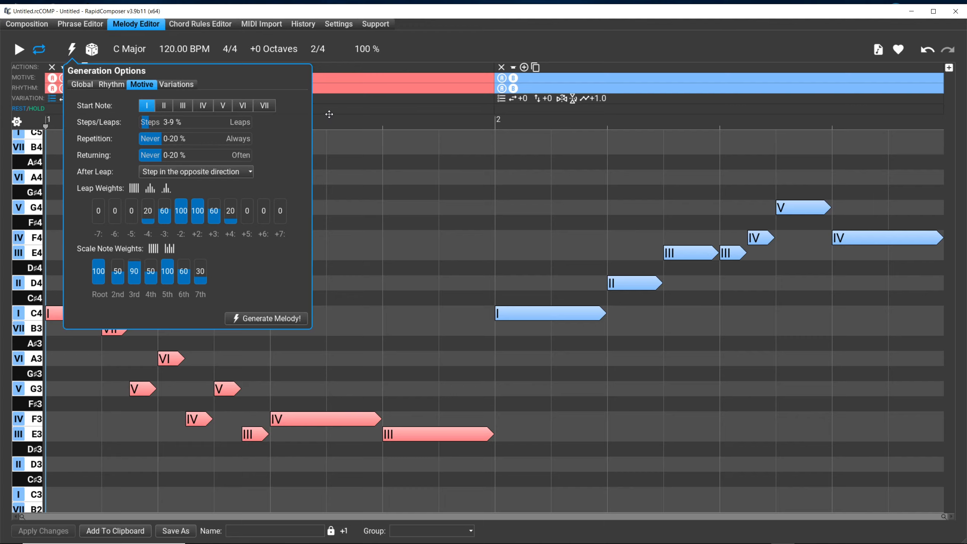
pyautogui.click(116, 59)
# Regenerate the melody several times with the step-heavy 3-9 % Steps/Leaps range.
pyautogui.click(69, 50)
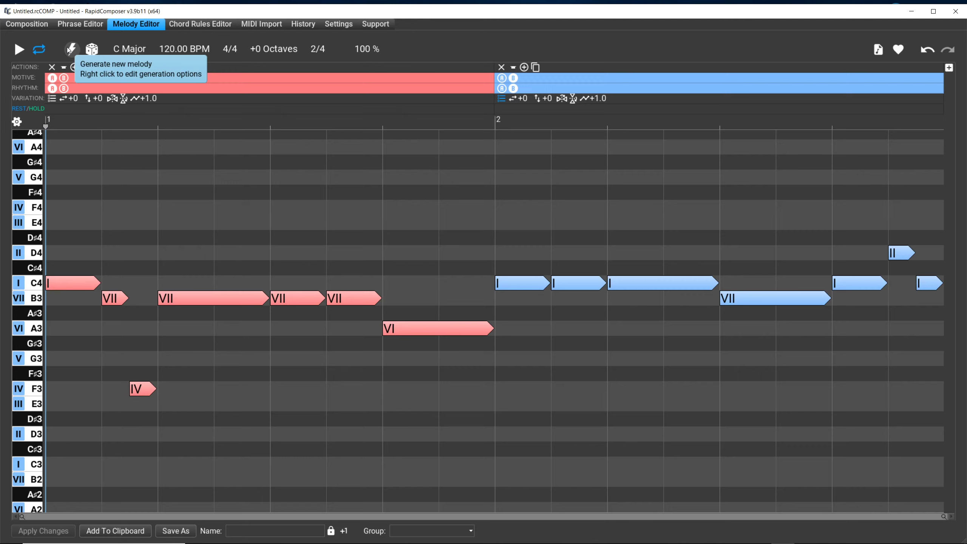
pyautogui.click(68, 50)
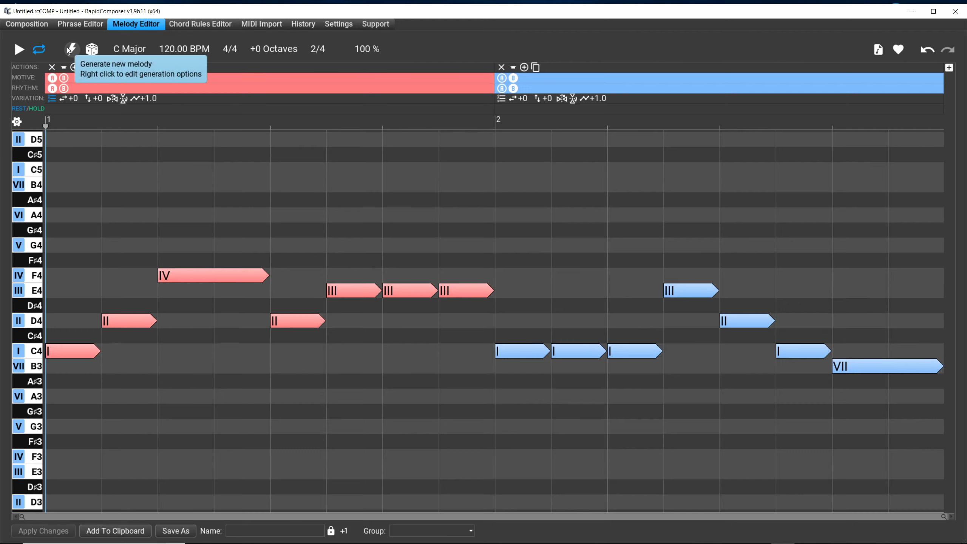
pyautogui.click(69, 50)
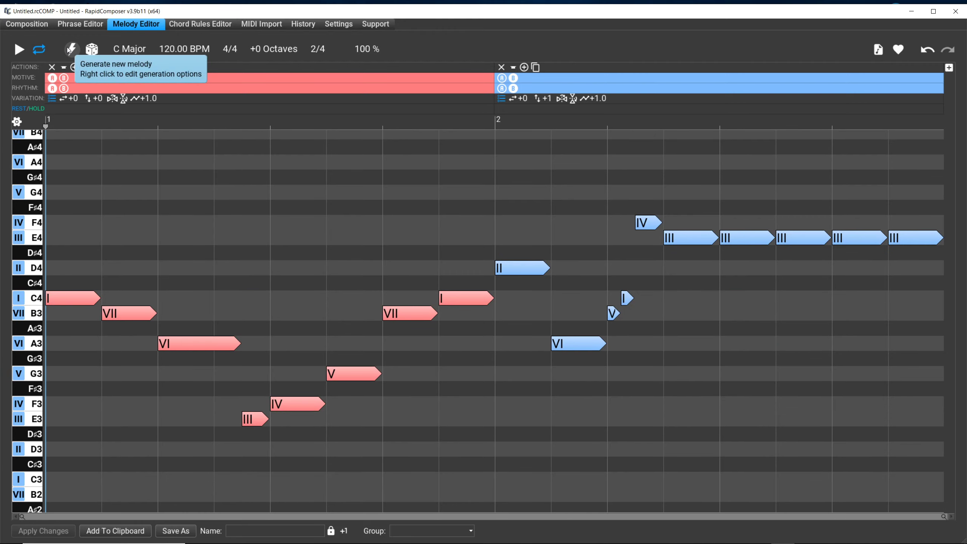
pyautogui.click(68, 50)
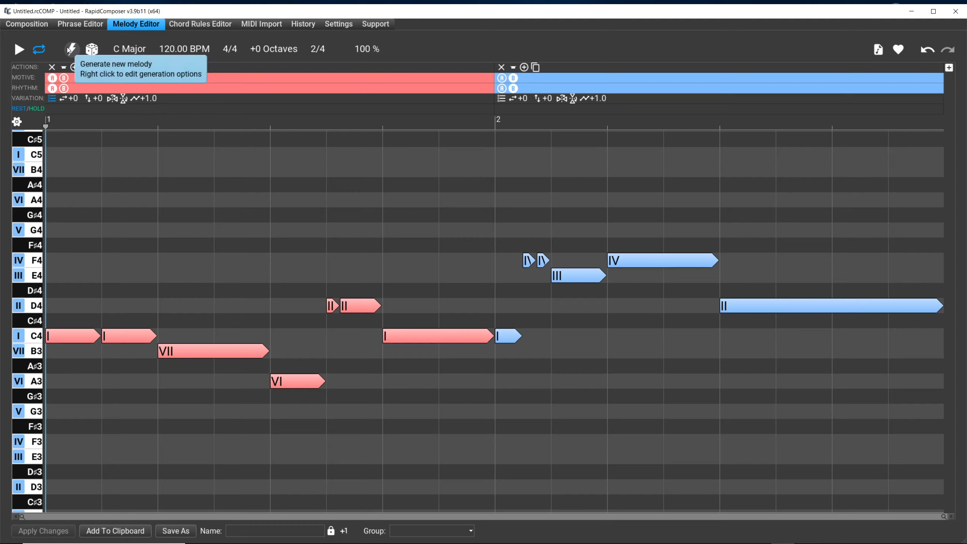
pyautogui.click(68, 48)
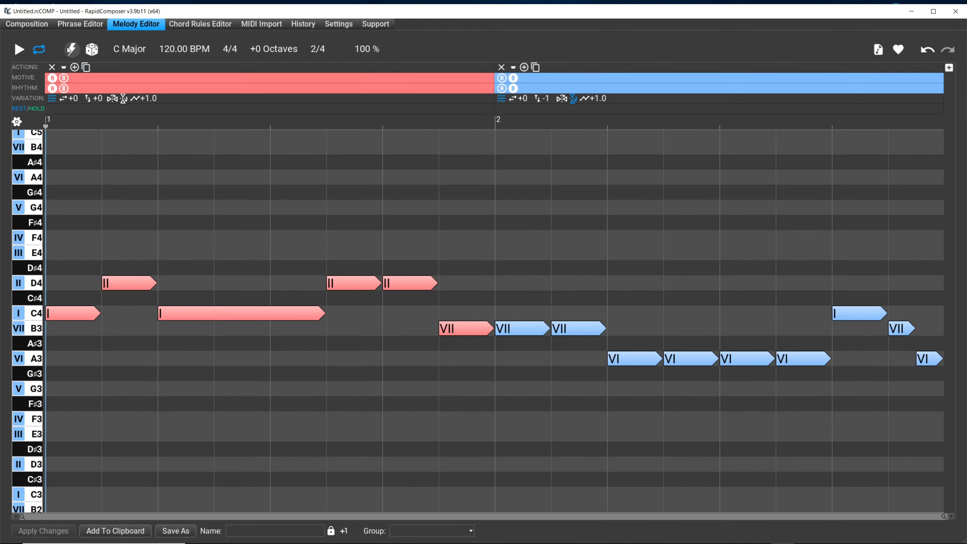
pyautogui.click(69, 50)
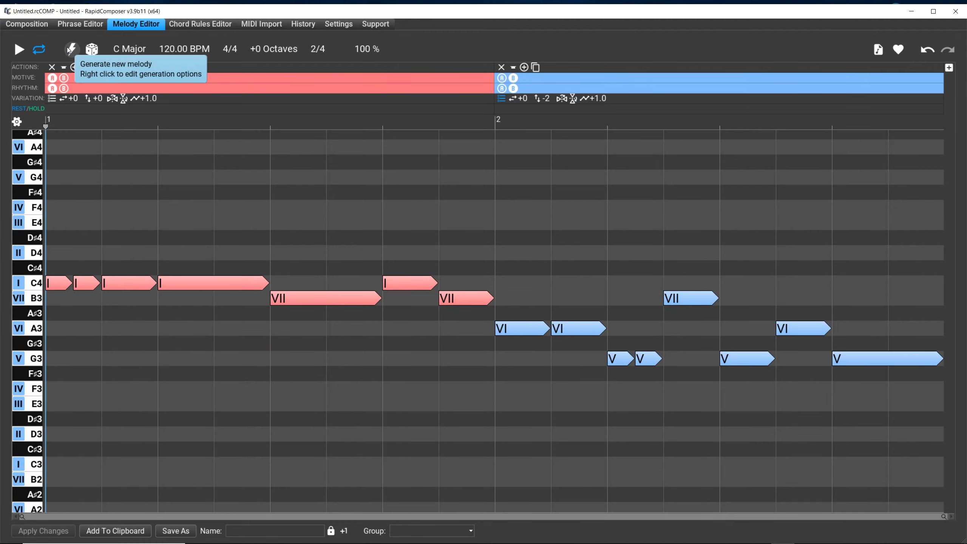
pyautogui.click(68, 49)
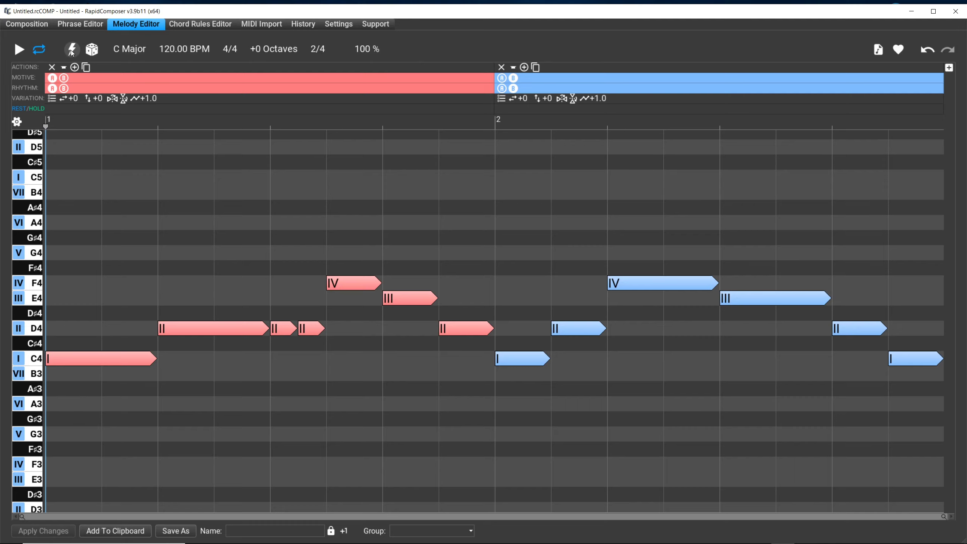
# Set the motive's leap weights to 100 for -7 and +7 and 0 for all others, with Steps/Leaps at 0-53 %.
pyautogui.click(72, 52)
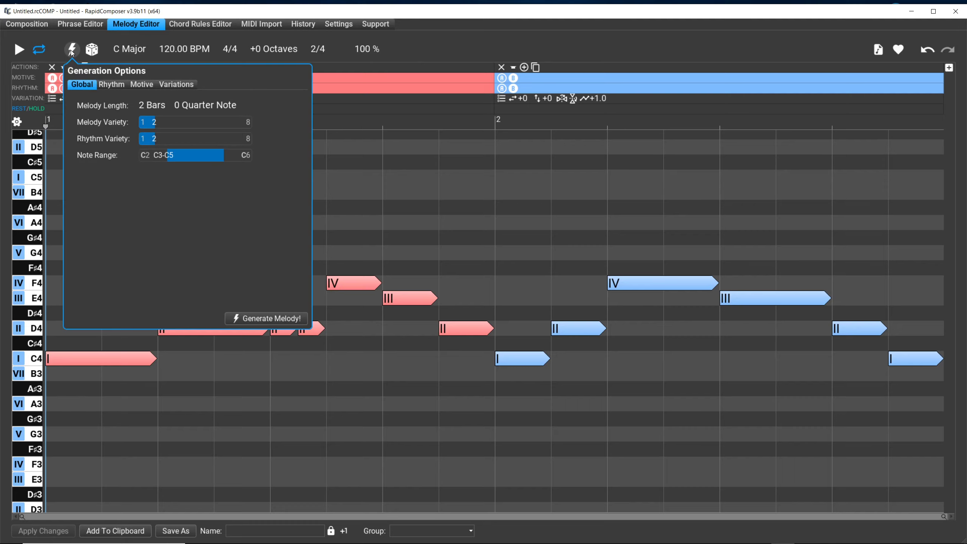
pyautogui.click(144, 84)
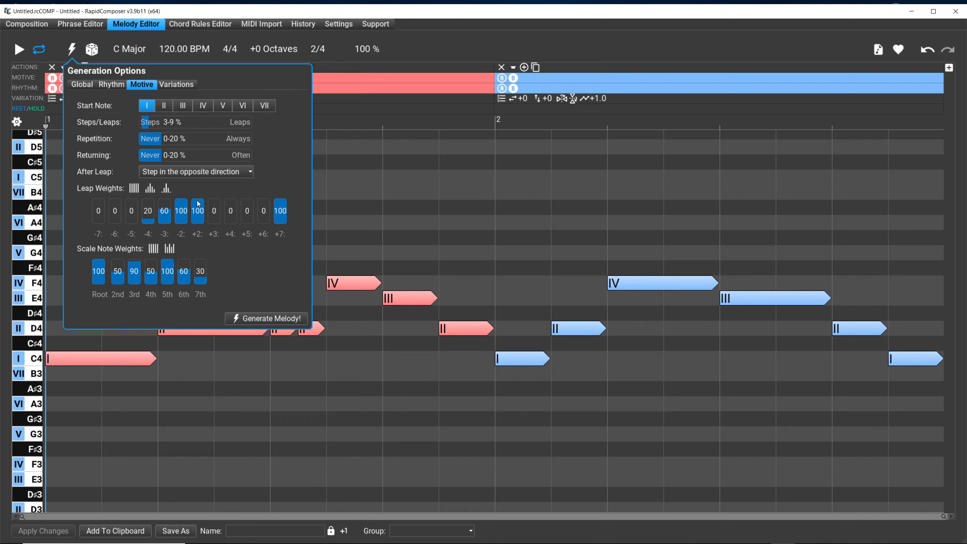
pyautogui.moveTo(198, 206); pyautogui.dragTo(197, 242)
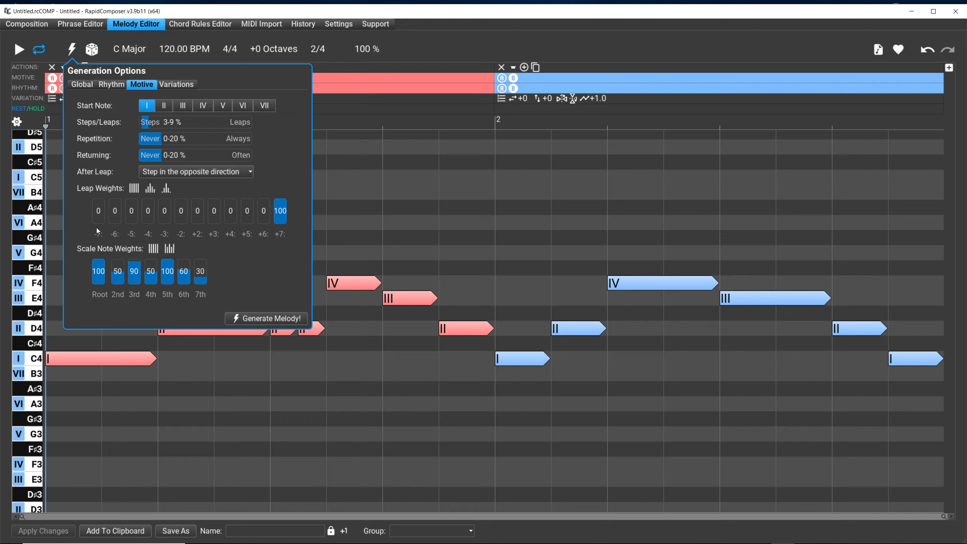
pyautogui.moveTo(97, 223); pyautogui.dragTo(99, 193)
pyautogui.moveTo(190, 121); pyautogui.dragTo(200, 126)
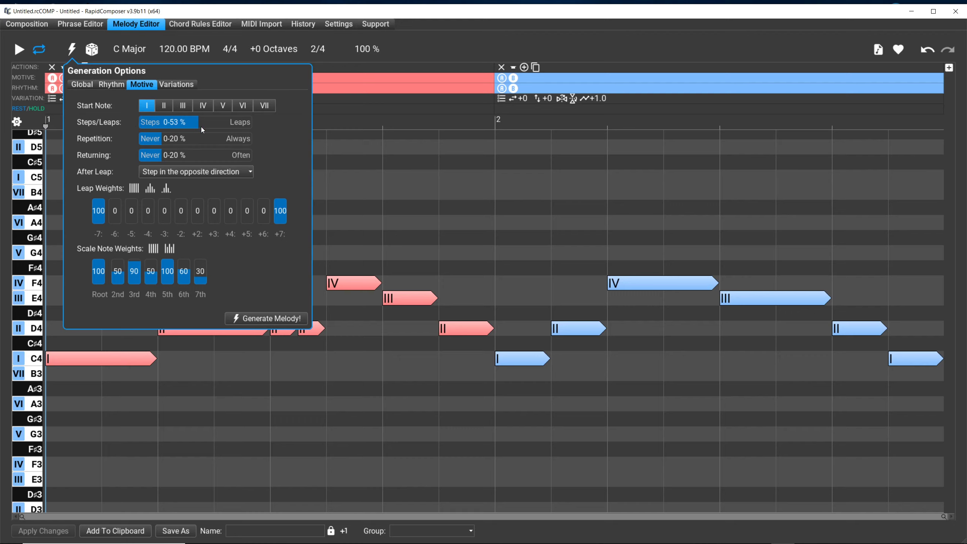
# Generate a melody, extend the Note Range to B2-C5 and generate again with the wider range.
pyautogui.click(263, 320)
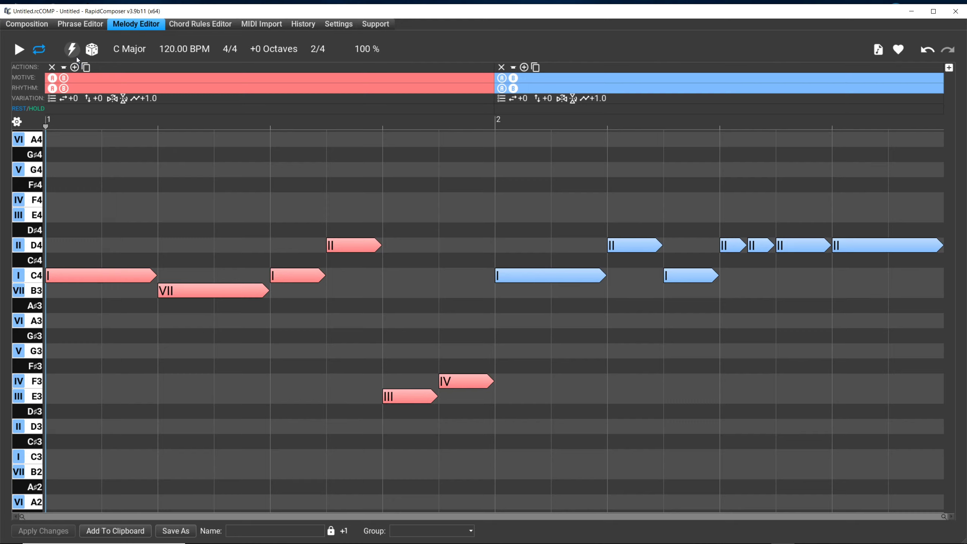
pyautogui.moveTo(76, 56)
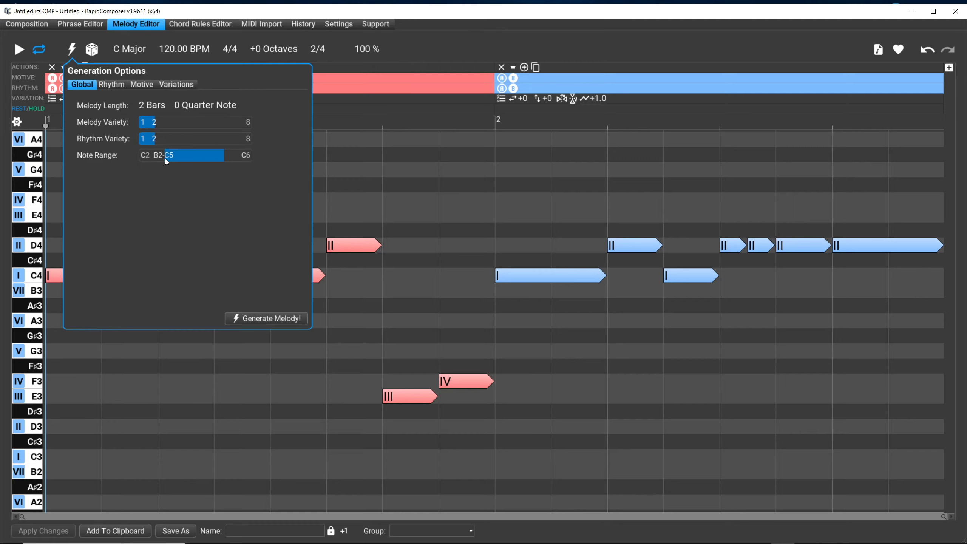
pyautogui.click(279, 323)
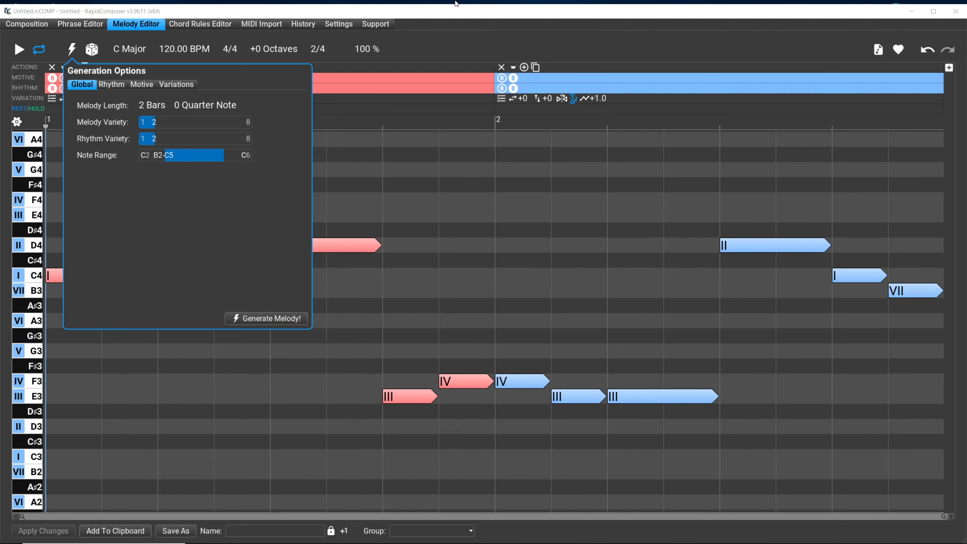
pyautogui.click(433, 47)
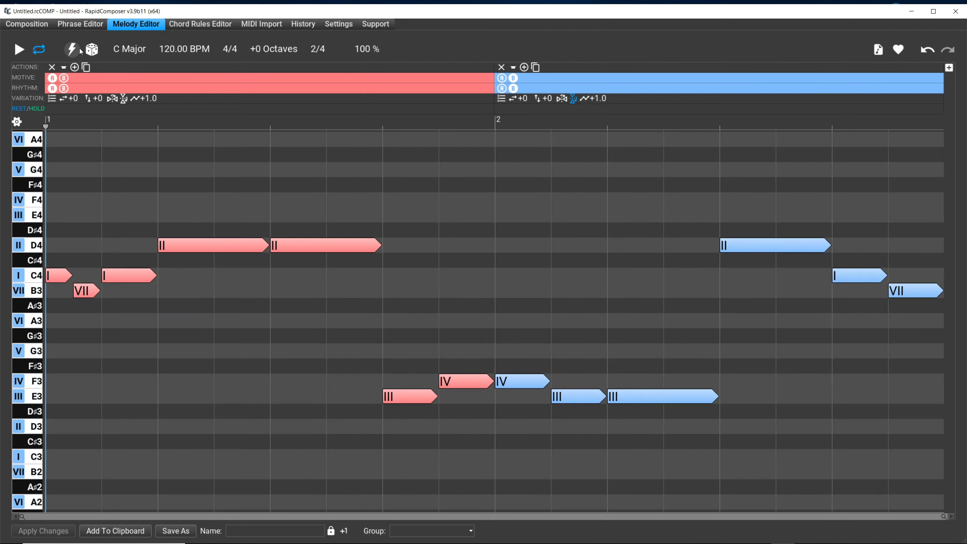
# Regenerate the melody several times with only the -7 and +7 leaps weighted and the B2-C5 note range.
pyautogui.click(74, 51)
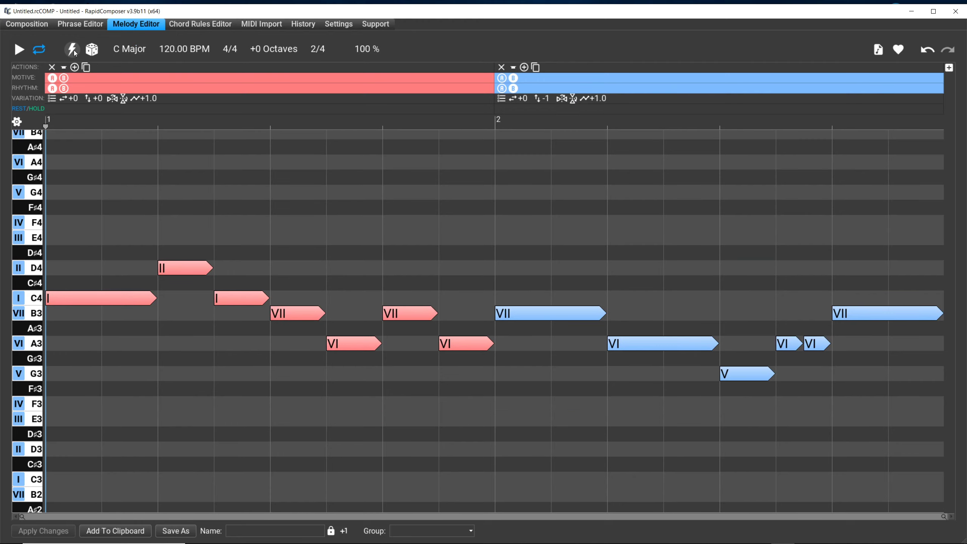
pyautogui.click(74, 50)
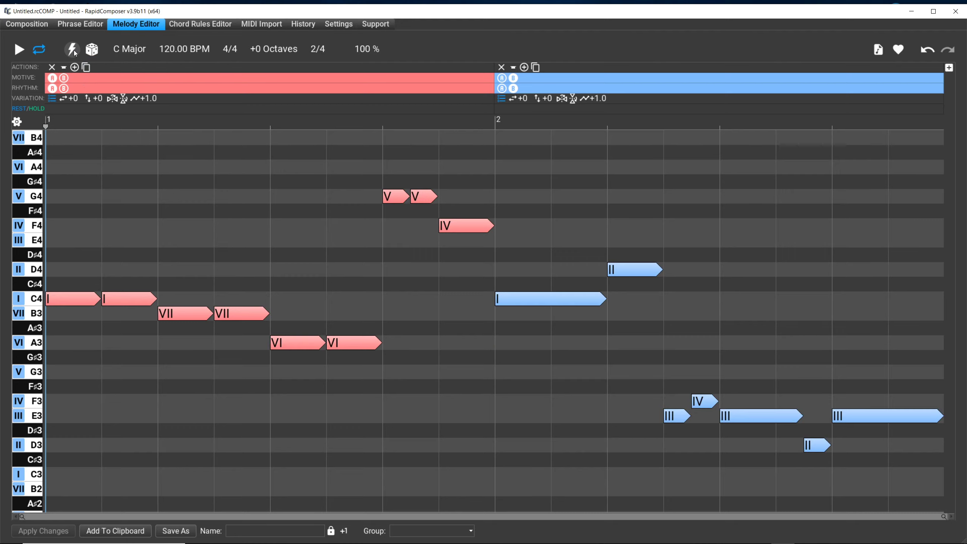
pyautogui.click(75, 53)
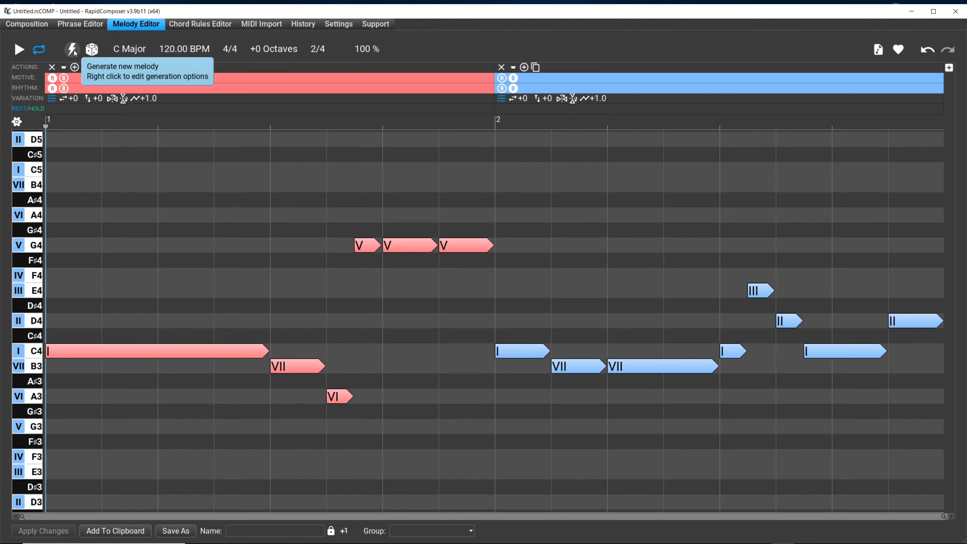
pyautogui.click(76, 53)
pyautogui.click(75, 53)
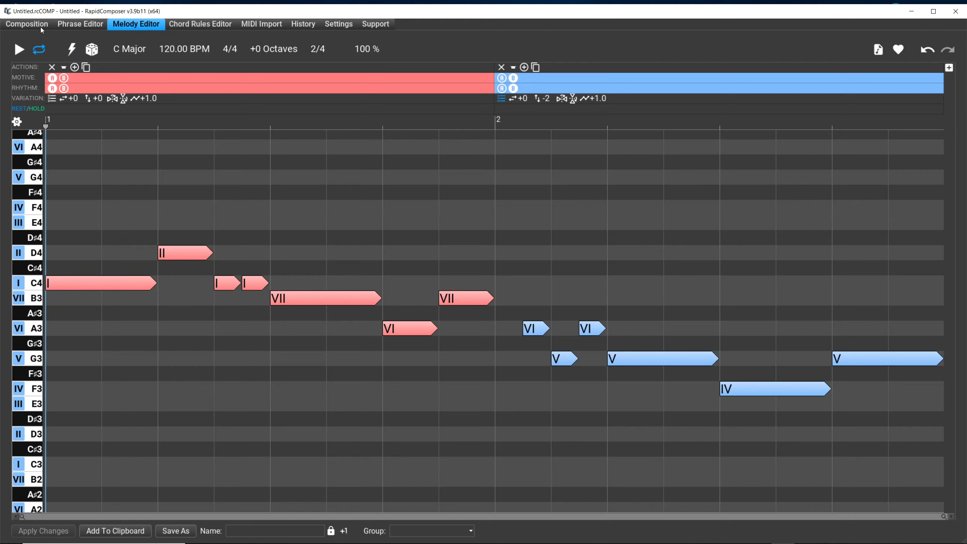
# Try the three leap weight presets for the motive and apply the one that falls evenly from 100 to 0 in steps of 20.
pyautogui.rightClick(71, 50)
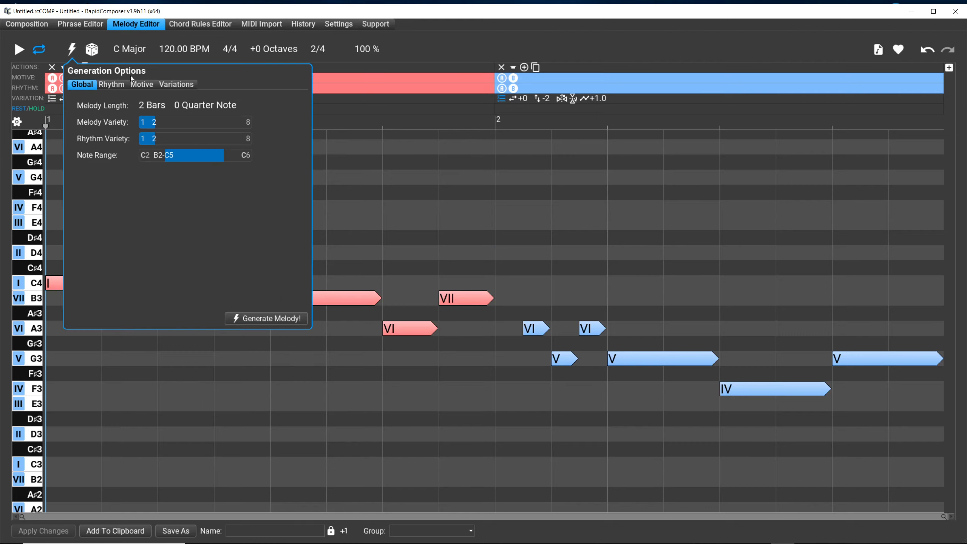
pyautogui.click(149, 85)
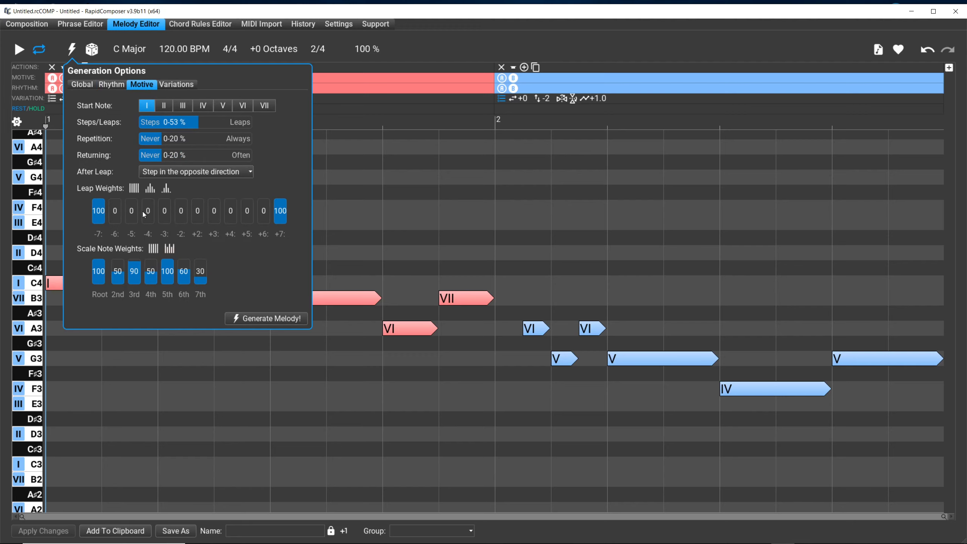
pyautogui.click(135, 188)
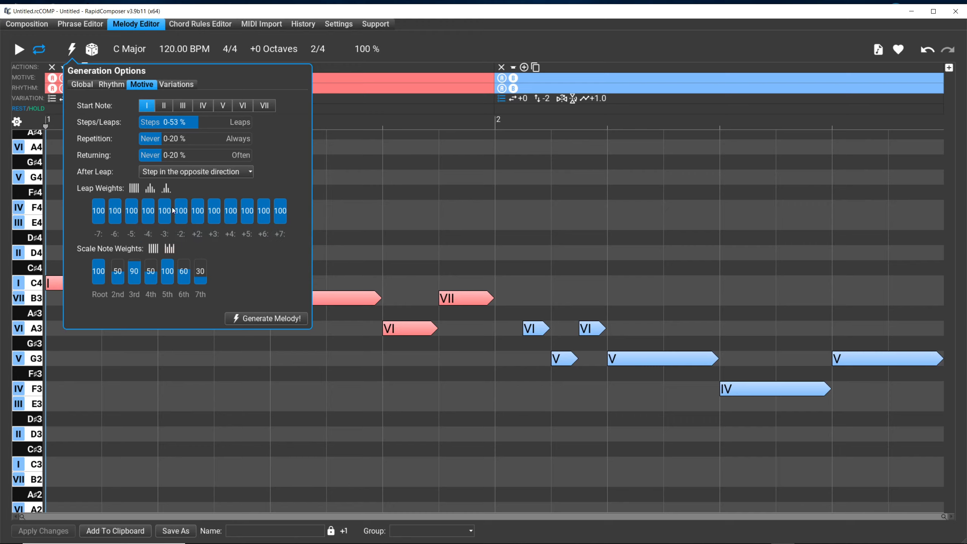
pyautogui.click(151, 191)
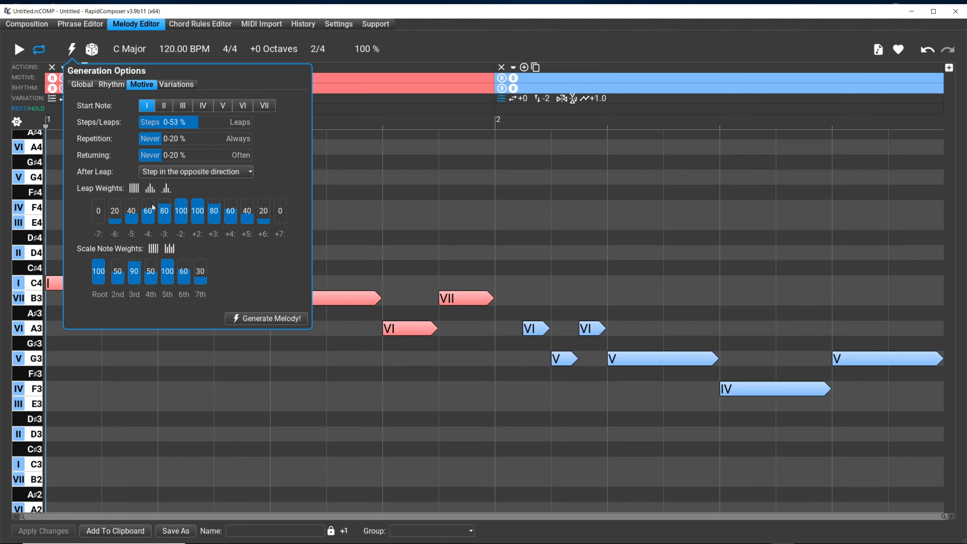
pyautogui.click(165, 190)
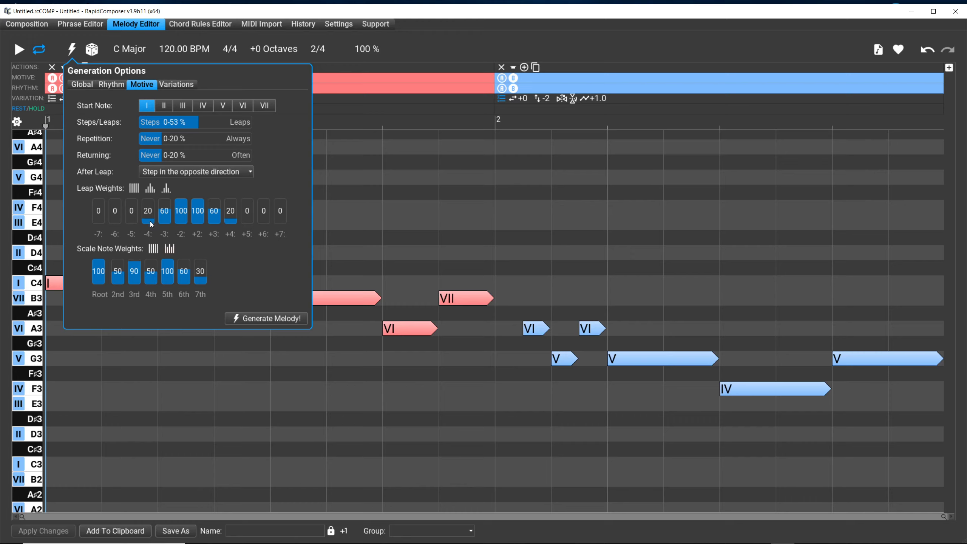
pyautogui.click(150, 191)
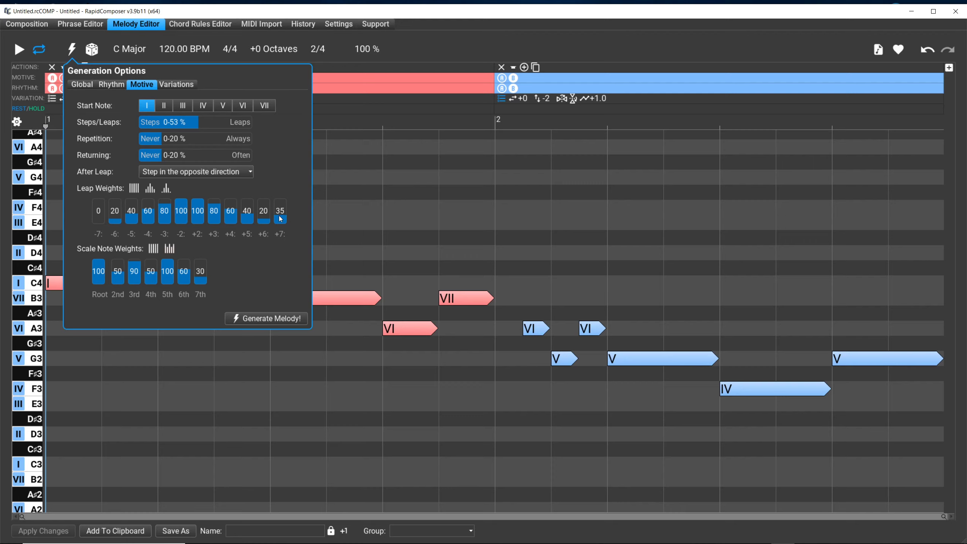
# Set the -7 leap weight to 20, the +7 weight to 19 and Steps/Leaps to 41-61 %, and generate a melody.
pyautogui.moveTo(280, 221); pyautogui.dragTo(281, 223)
pyautogui.moveTo(209, 122); pyautogui.dragTo(212, 122)
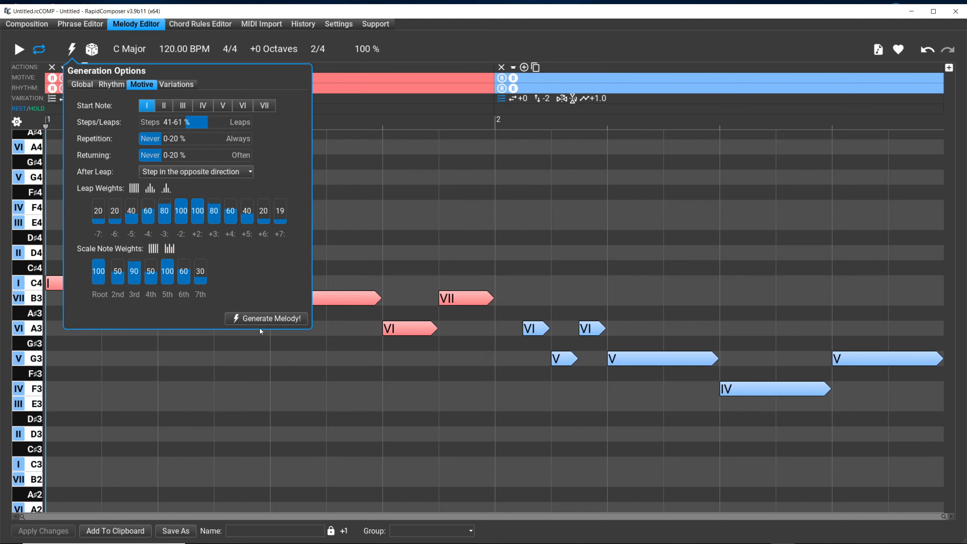
pyautogui.click(273, 319)
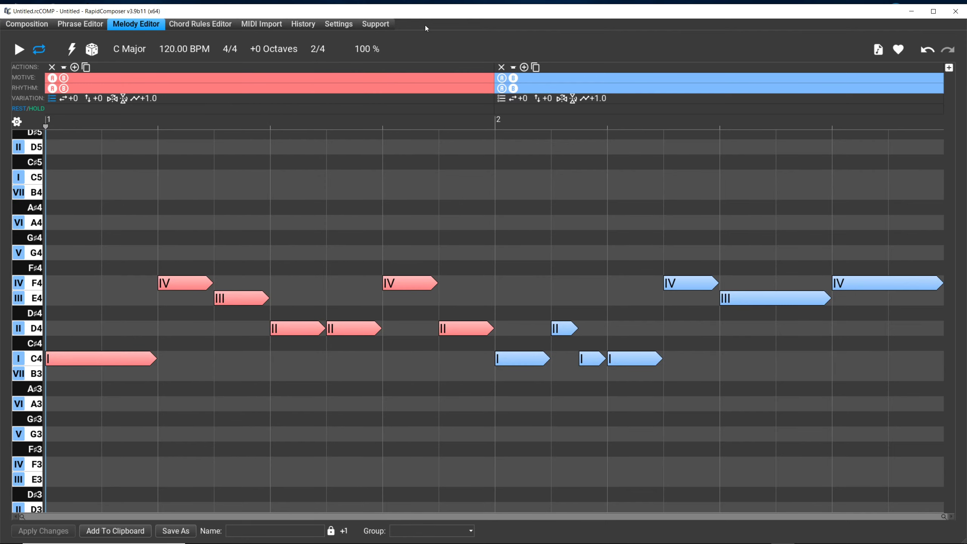
# Play the melody, regenerate it three times during playback with Steps/Leaps at 41-61 %, and stop playback.
pyautogui.click(21, 53)
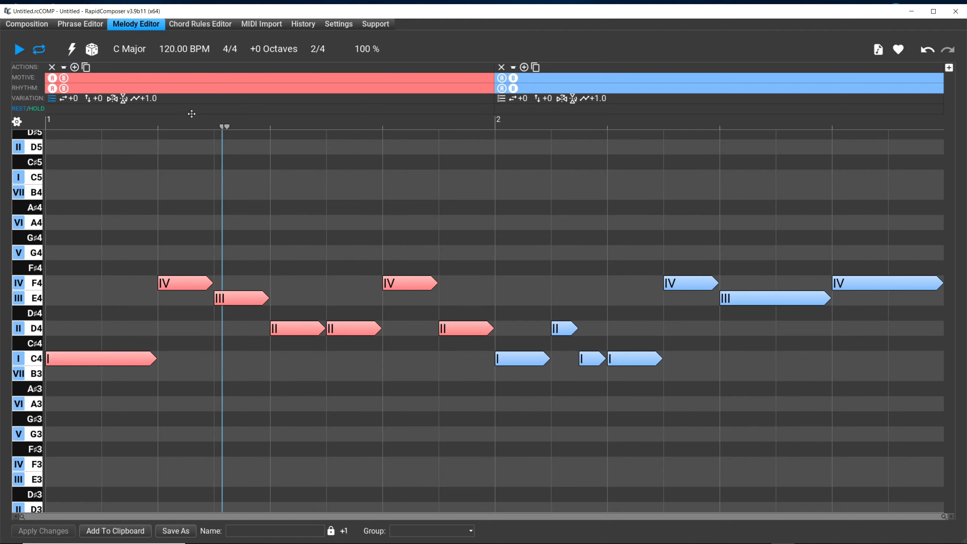
pyautogui.click(69, 50)
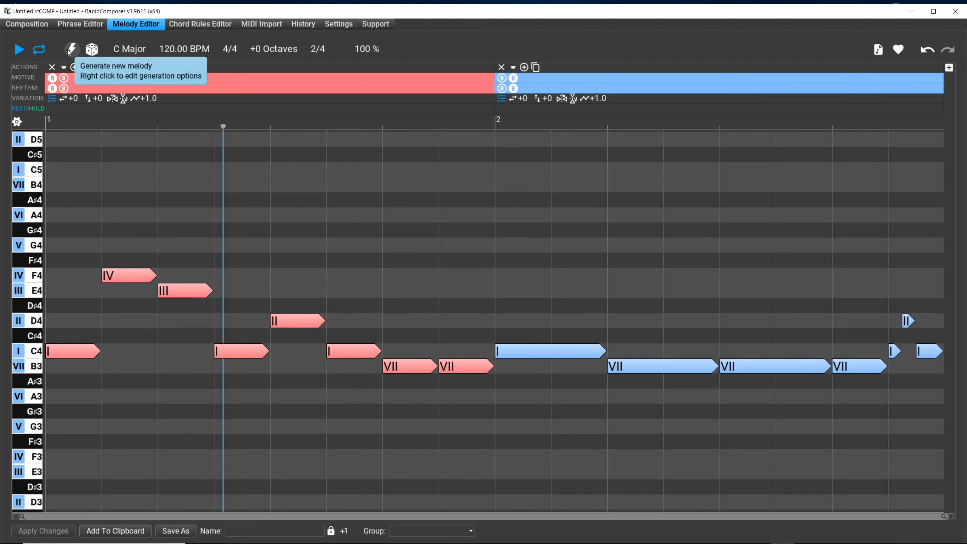
pyautogui.click(69, 50)
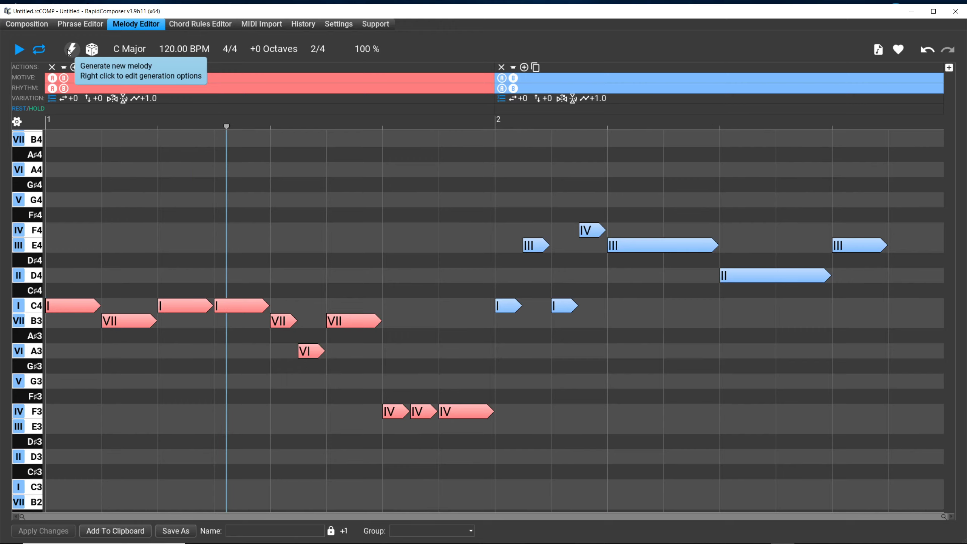
pyautogui.click(68, 50)
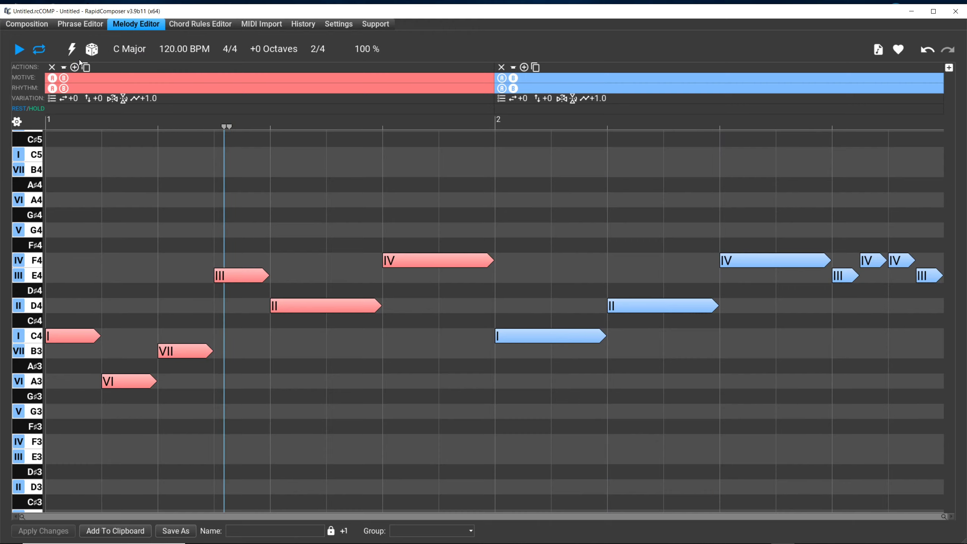
pyautogui.click(18, 48)
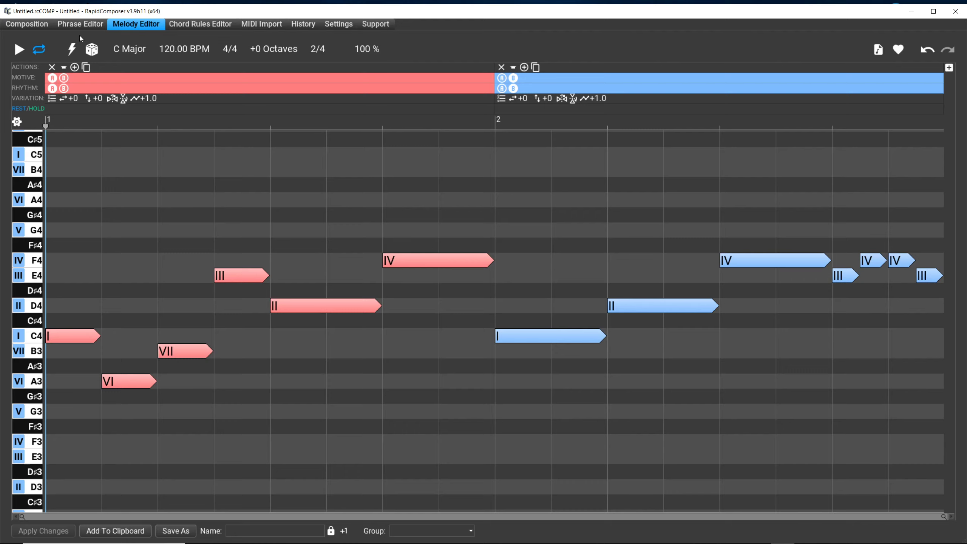
# Compare the narrow, uniform and gradual leap weight presets, ending on the one tapering from 100 at the ±2 leaps to 0 at ±7.
pyautogui.moveTo(74, 47)
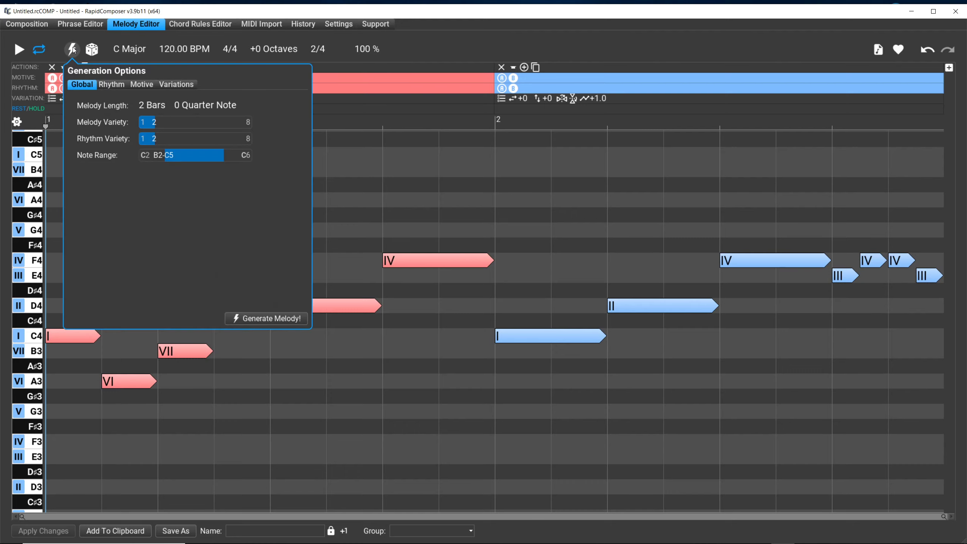
pyautogui.click(140, 88)
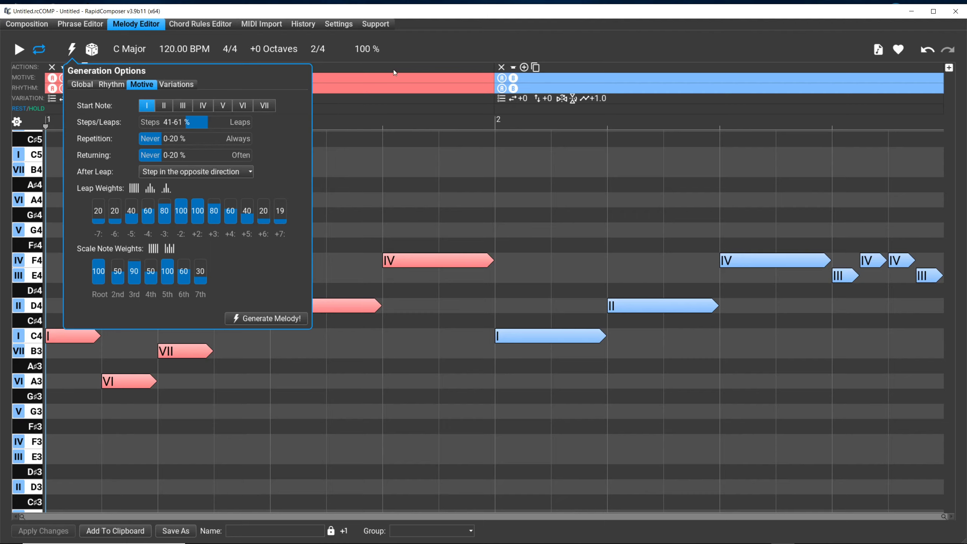
pyautogui.click(404, 57)
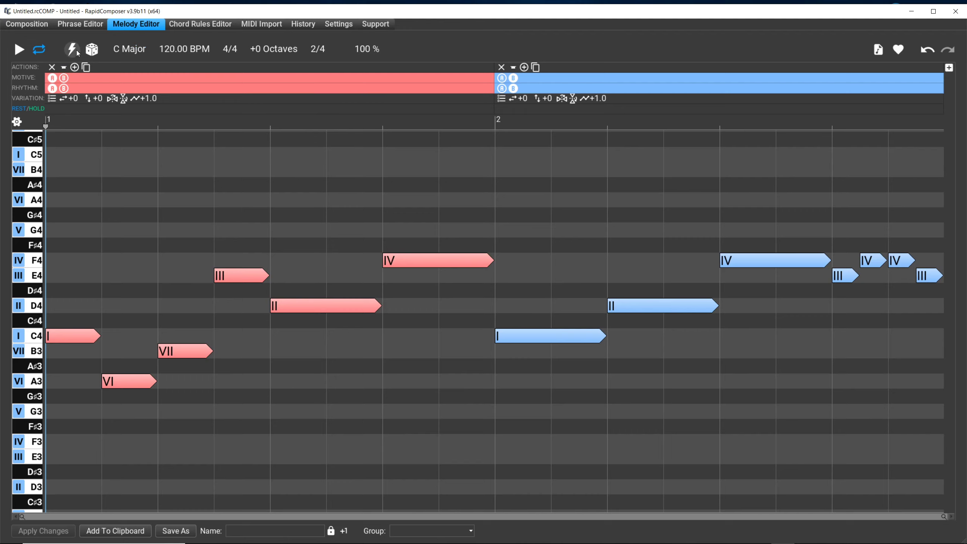
pyautogui.moveTo(78, 51)
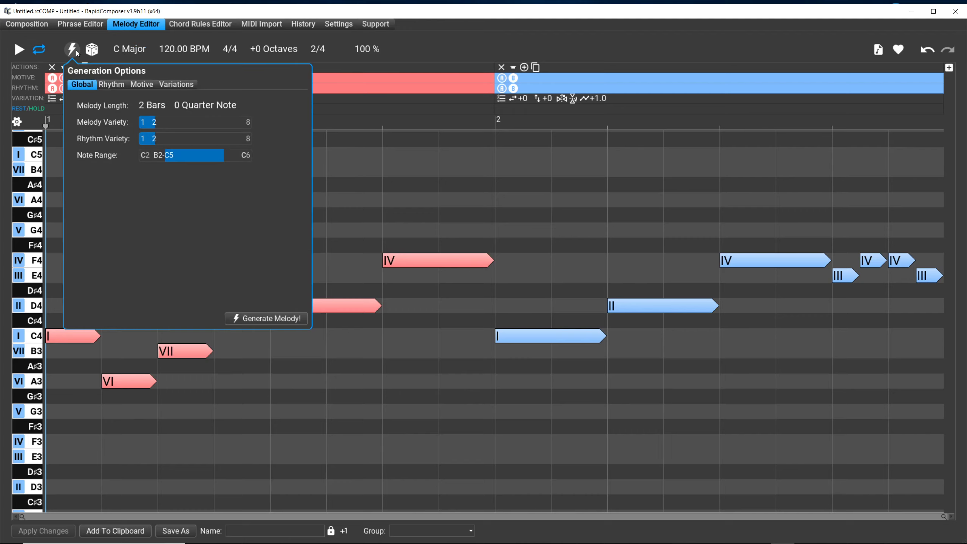
pyautogui.click(137, 87)
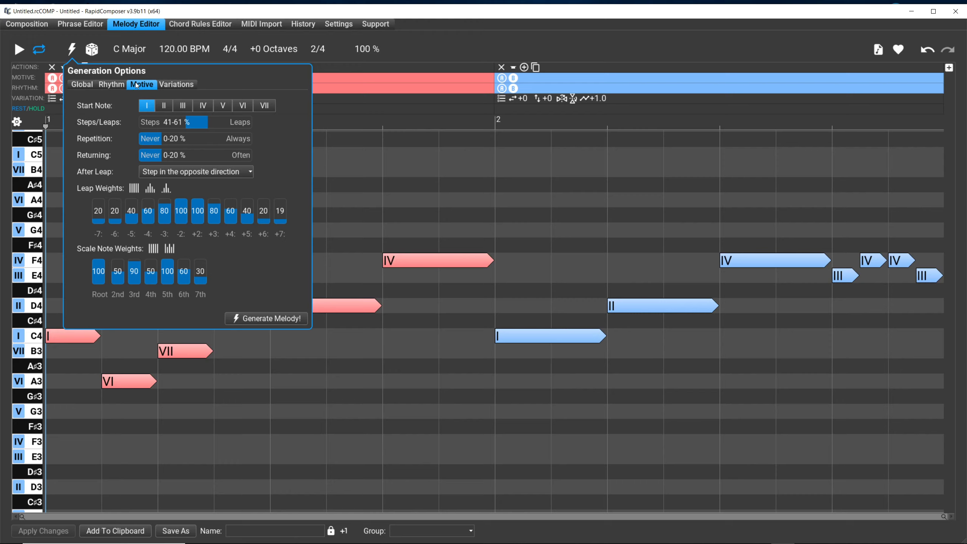
pyautogui.click(166, 191)
pyautogui.click(165, 191)
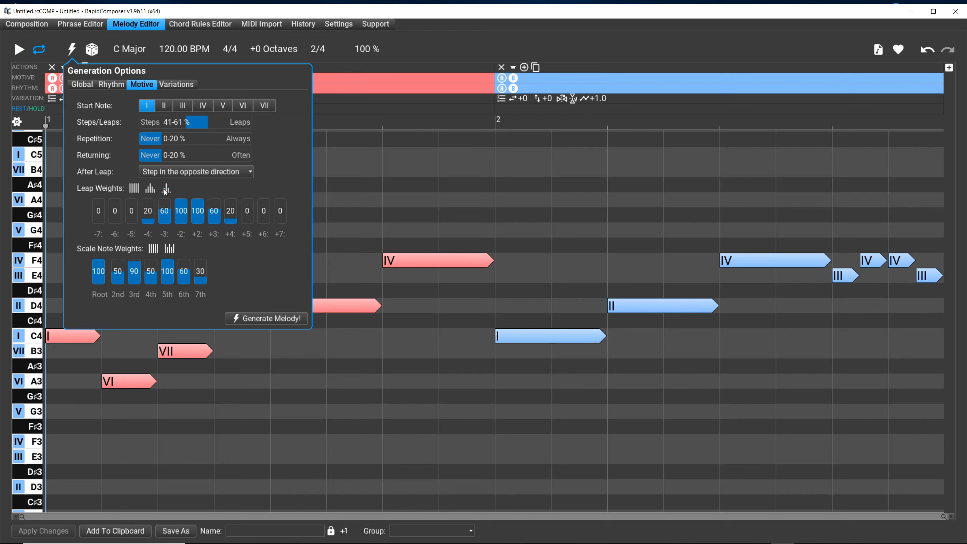
pyautogui.click(137, 189)
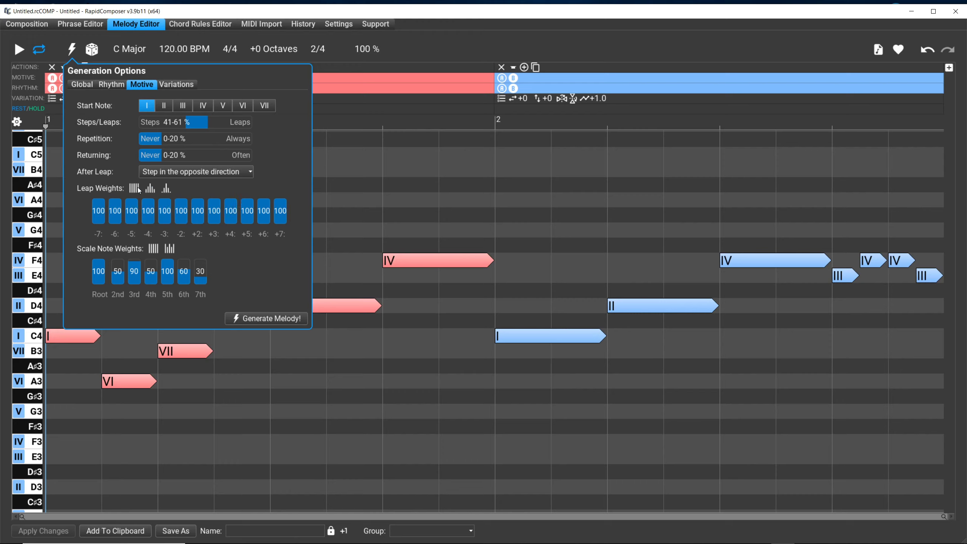
pyautogui.click(148, 190)
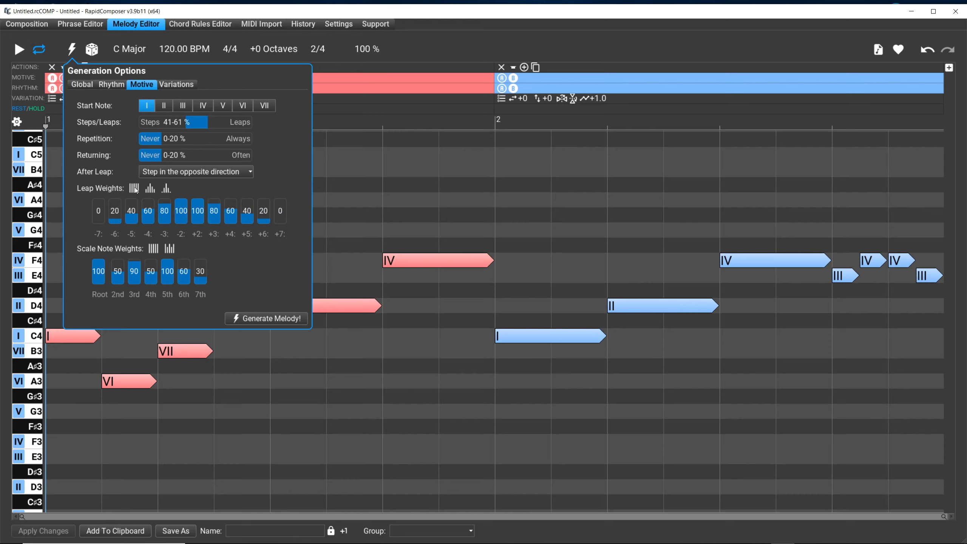
pyautogui.click(135, 188)
pyautogui.click(148, 191)
pyautogui.click(165, 191)
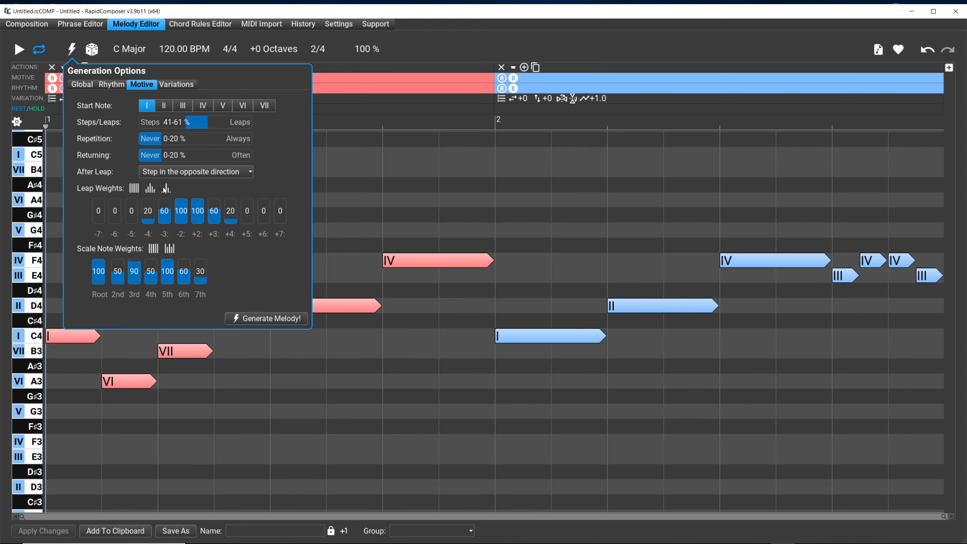
pyautogui.click(143, 189)
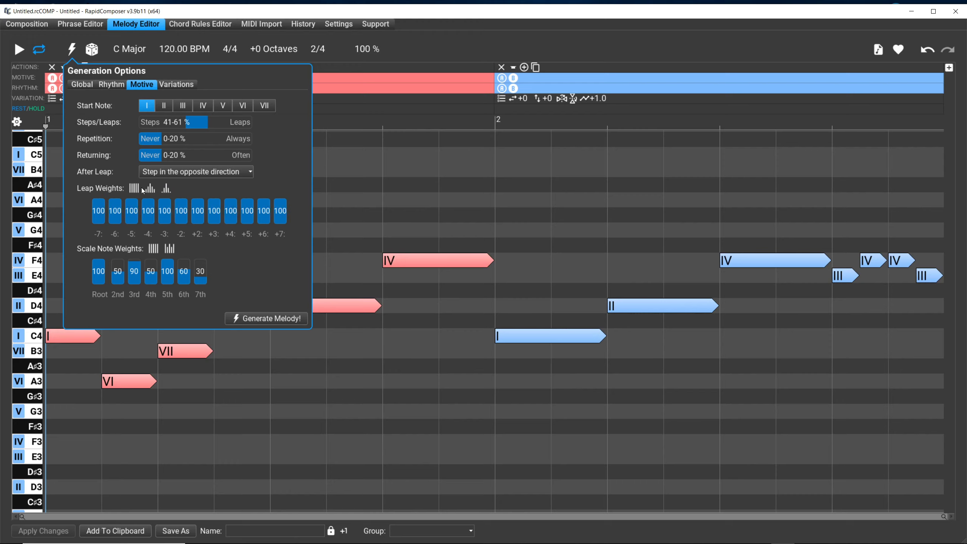
pyautogui.click(150, 189)
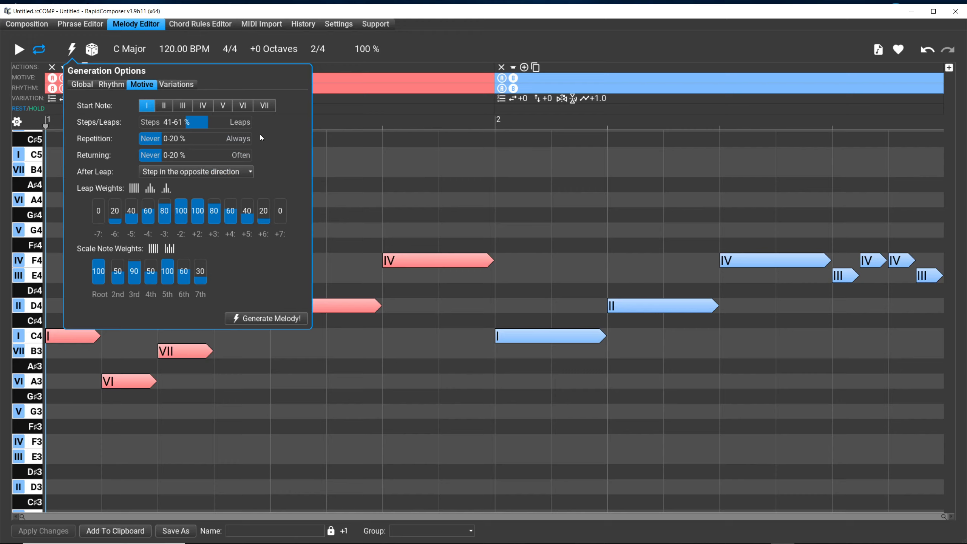
# Check the rhythm options and save the generation settings as a melody preset named "4bar,sub,70-90den,leap-med,step41-61".
pyautogui.click(111, 85)
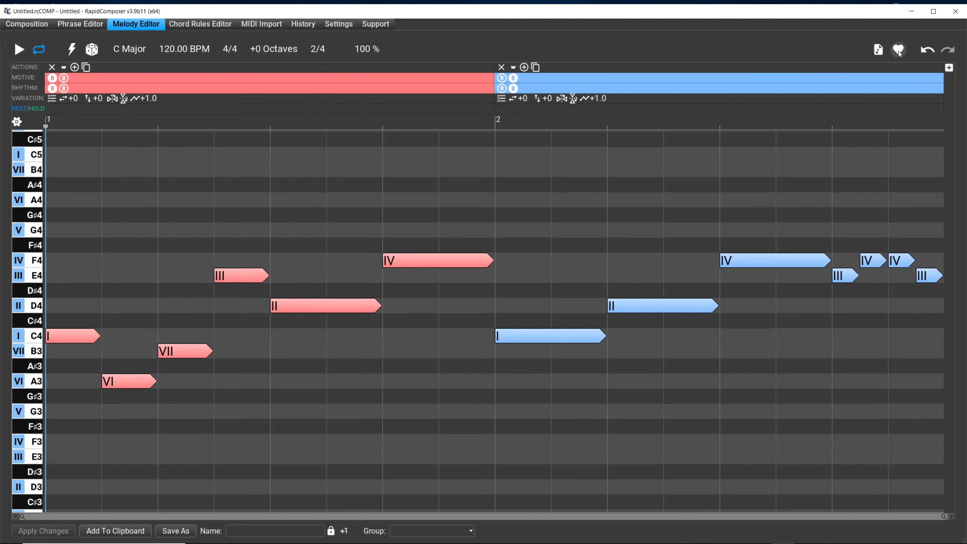
pyautogui.moveTo(900, 54)
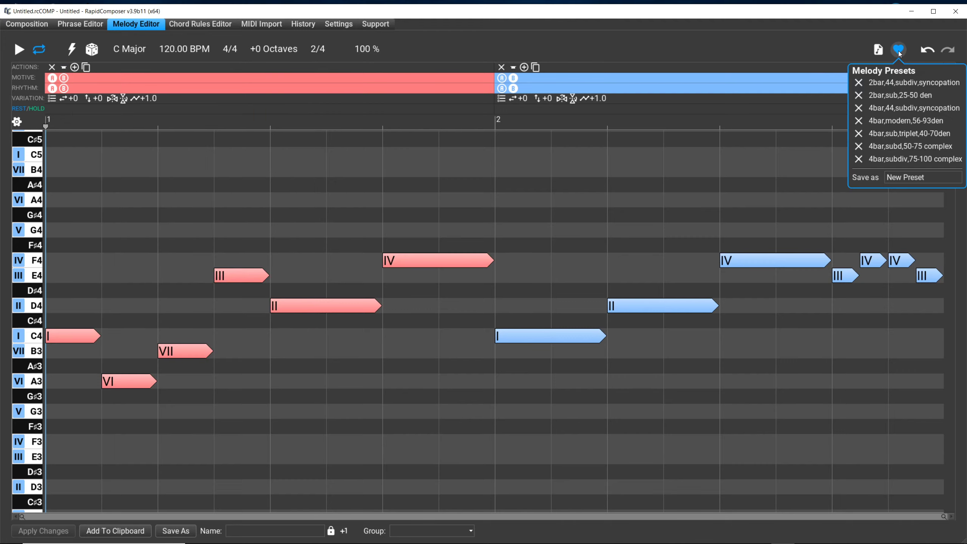
pyautogui.click(893, 180)
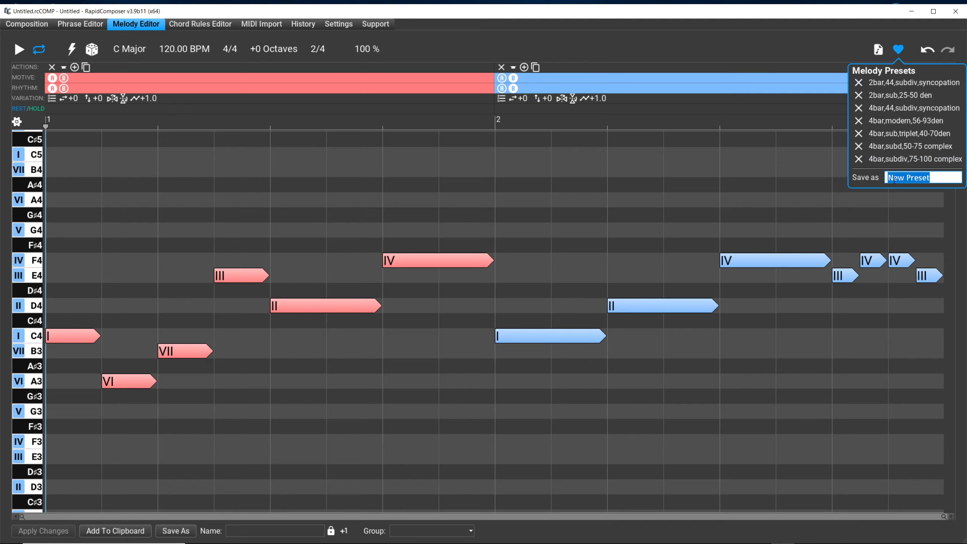
pyautogui.write('4bar,')
pyautogui.write('sub,')
pyautogui.write('70-9')
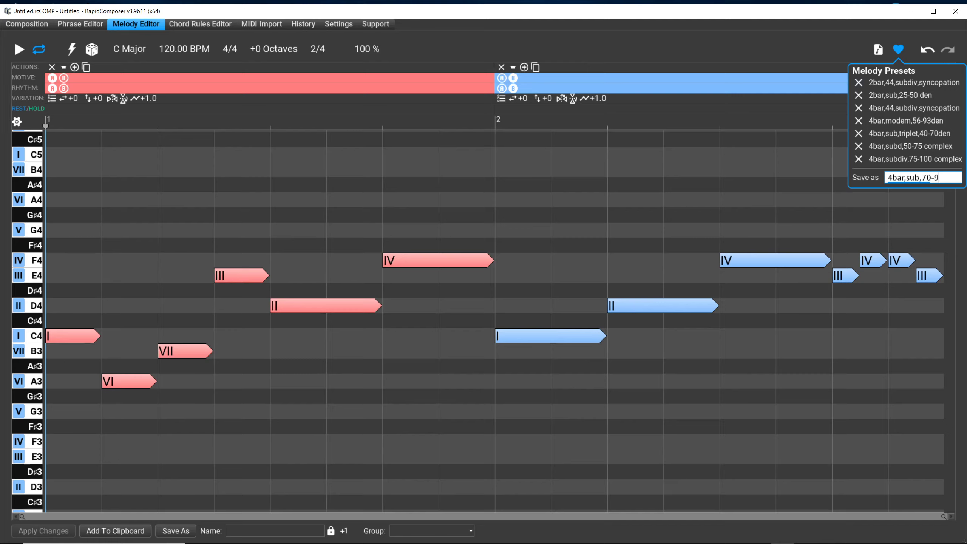
pyautogui.write('0')
pyautogui.write('de')
pyautogui.write('n')
pyautogui.write(',')
pyautogui.write(',lea')
pyautogui.write('p')
pyautogui.write('-')
pyautogui.write('n')
pyautogui.press('BackSpace')
pyautogui.write('m')
pyautogui.write('ed')
pyautogui.write(',')
pyautogui.write(',ste')
pyautogui.write('p')
pyautogui.write('41')
pyautogui.write('-')
pyautogui.write('6')
pyautogui.write('1')
pyautogui.press('Return')
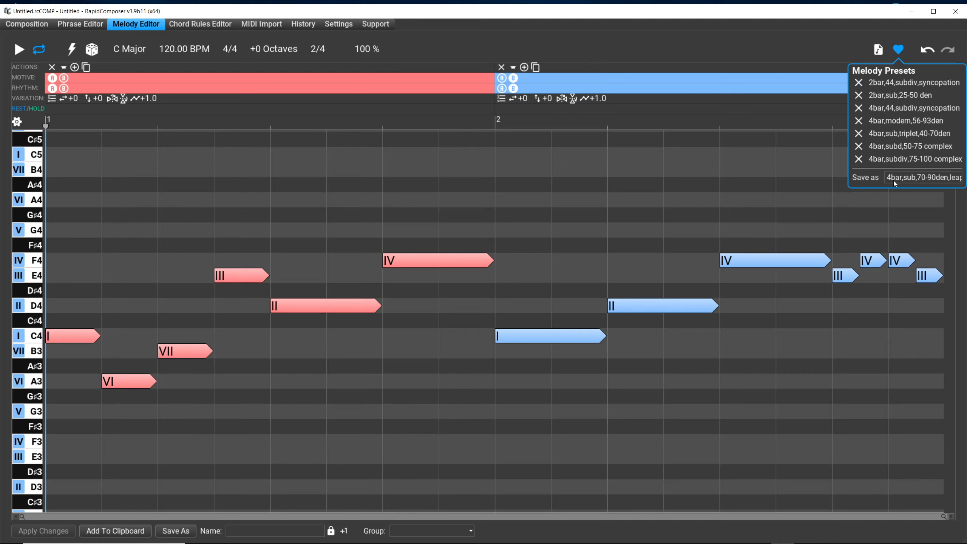
pyautogui.click(875, 177)
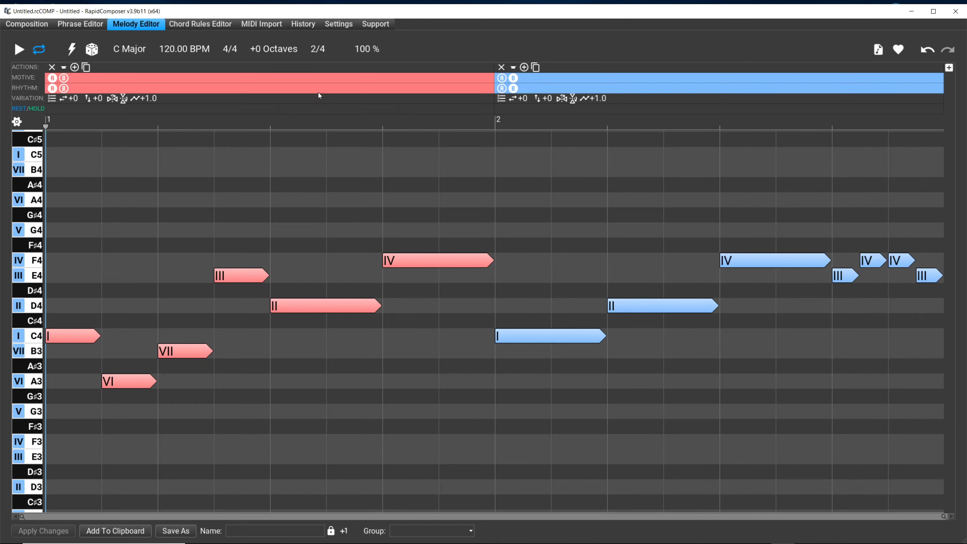
# Compare the two scale note weight presets, apply the one with every degree at 100, and generate a melody.
pyautogui.rightClick(76, 44)
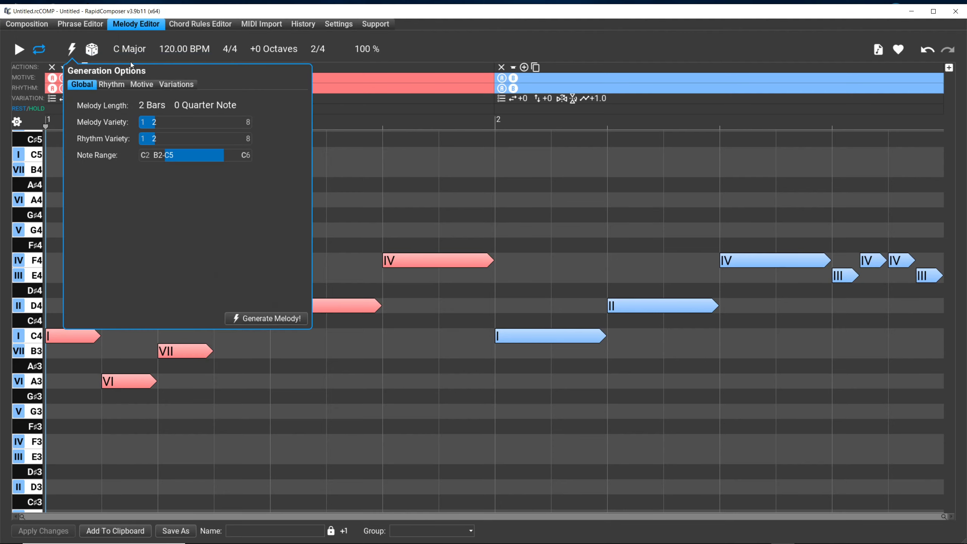
pyautogui.click(147, 88)
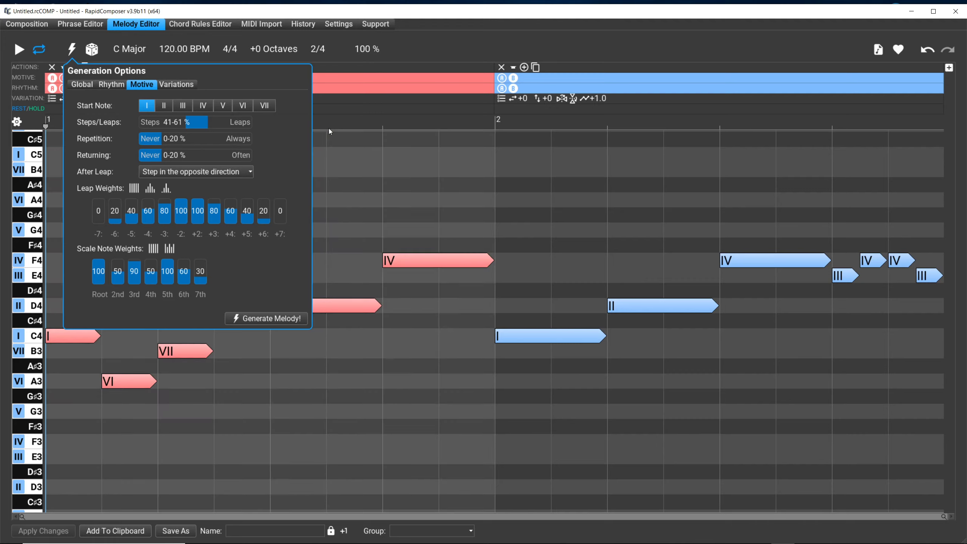
pyautogui.click(346, 114)
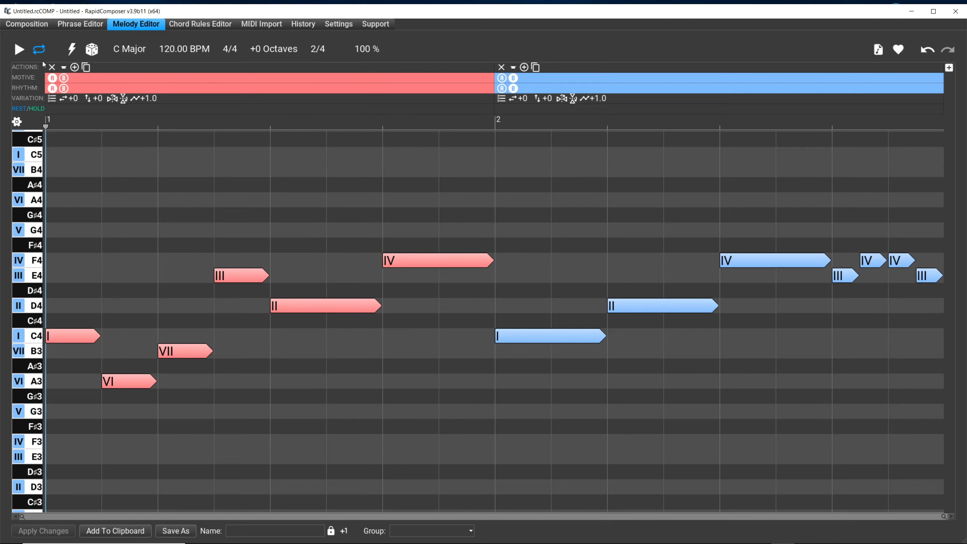
pyautogui.click(71, 51)
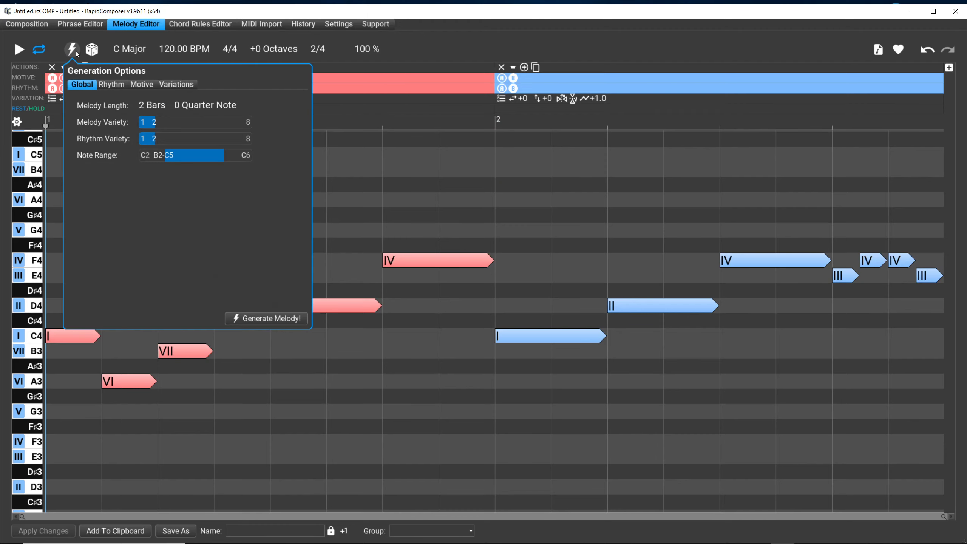
pyautogui.click(148, 84)
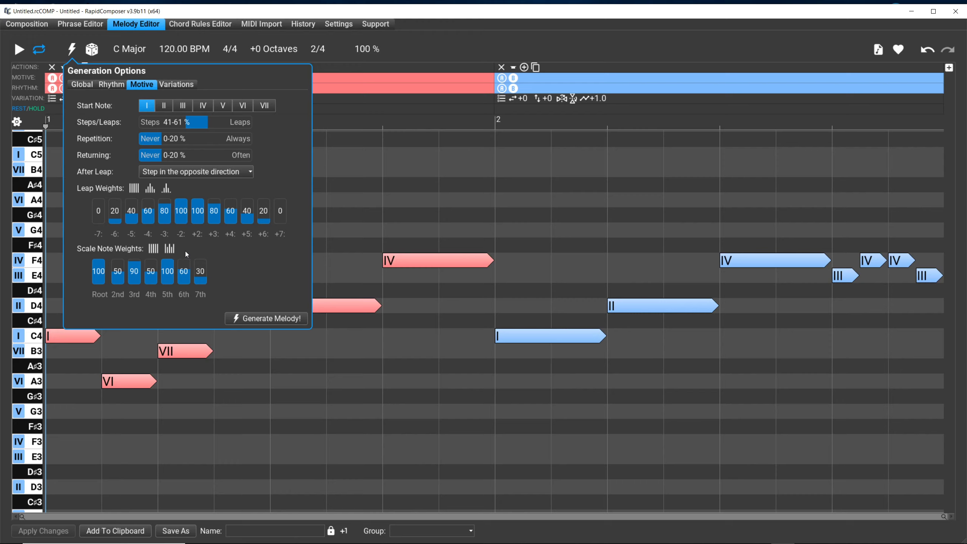
pyautogui.click(153, 249)
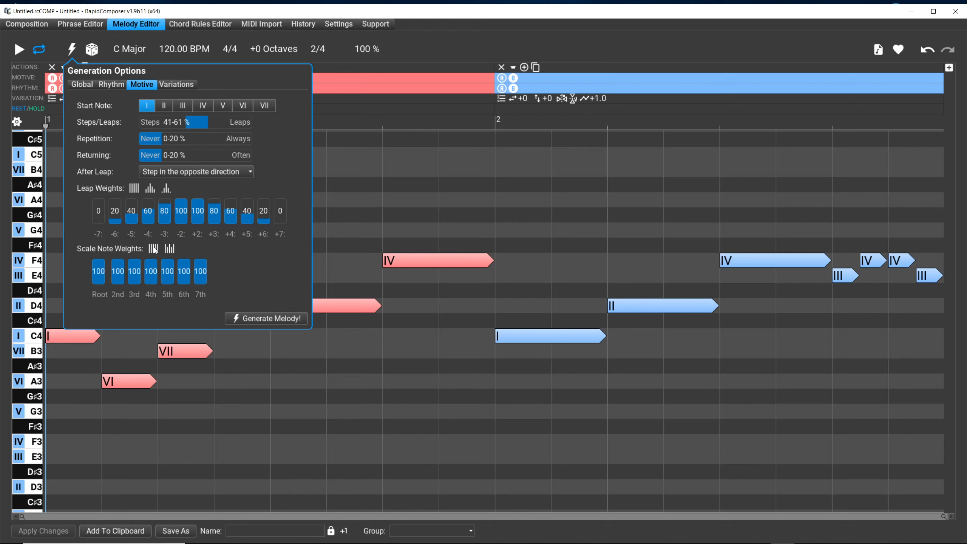
pyautogui.click(173, 252)
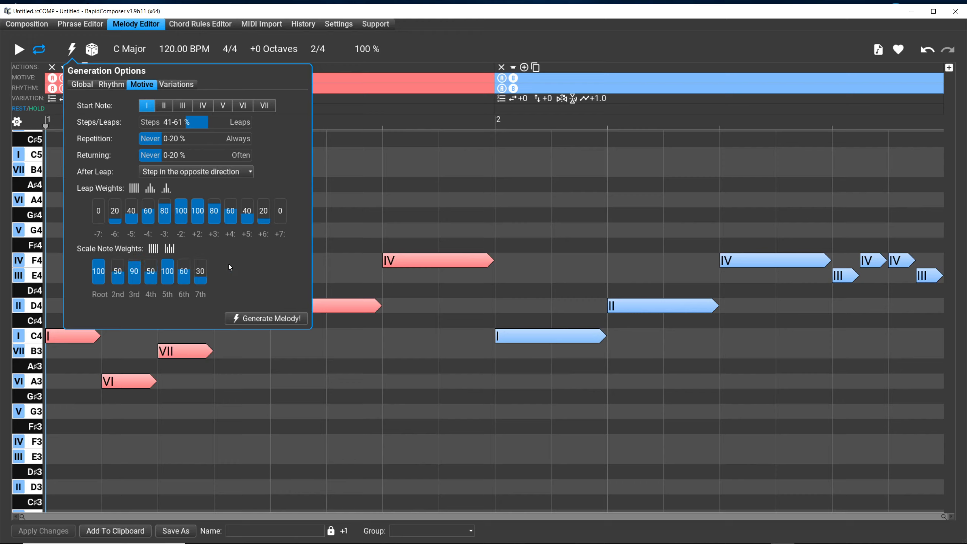
pyautogui.click(154, 249)
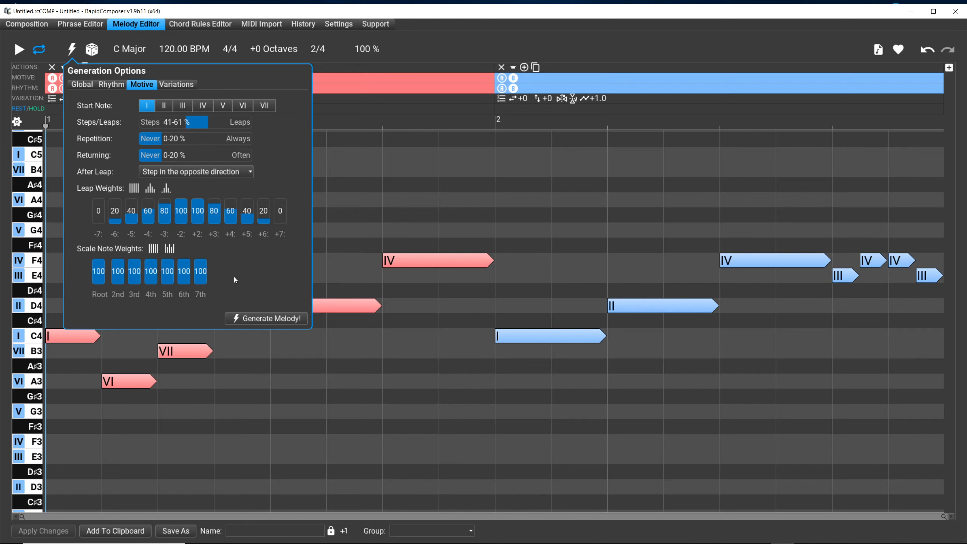
pyautogui.click(248, 322)
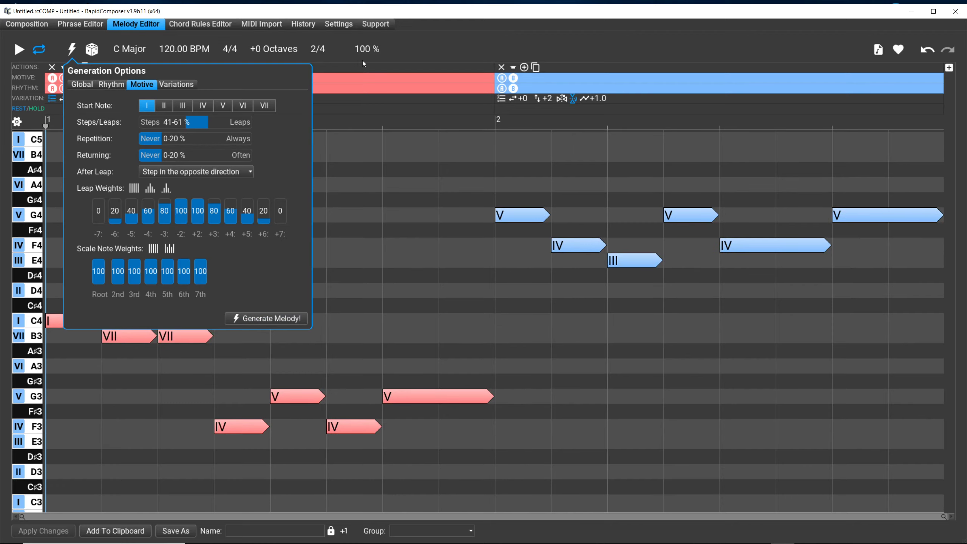
# Preview the melody made with equal scale note weights, stop playback and generate another one.
pyautogui.click(473, 42)
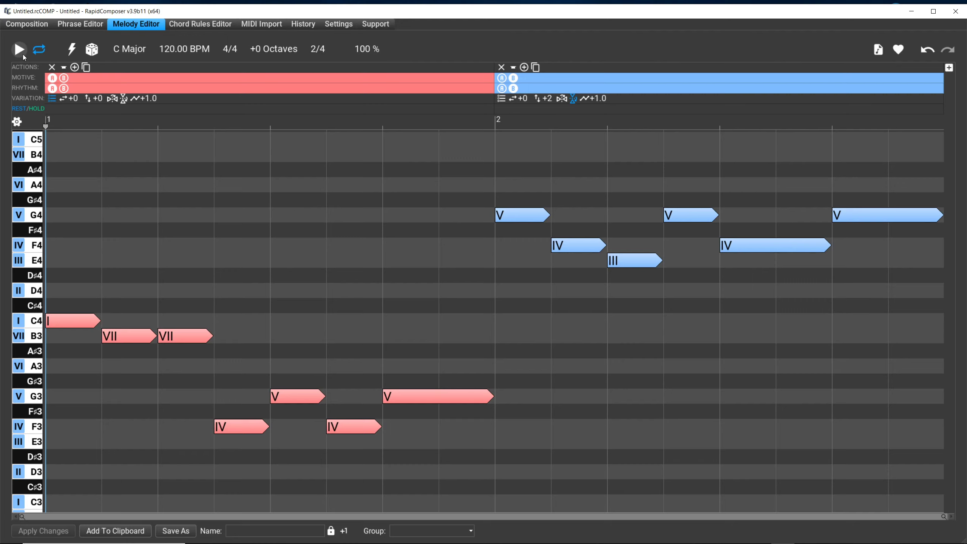
pyautogui.click(20, 49)
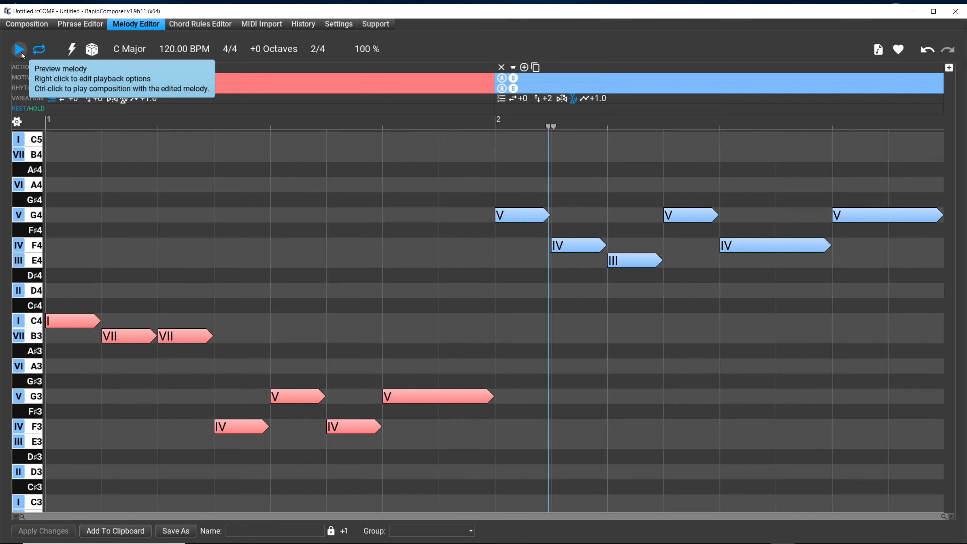
pyautogui.click(22, 52)
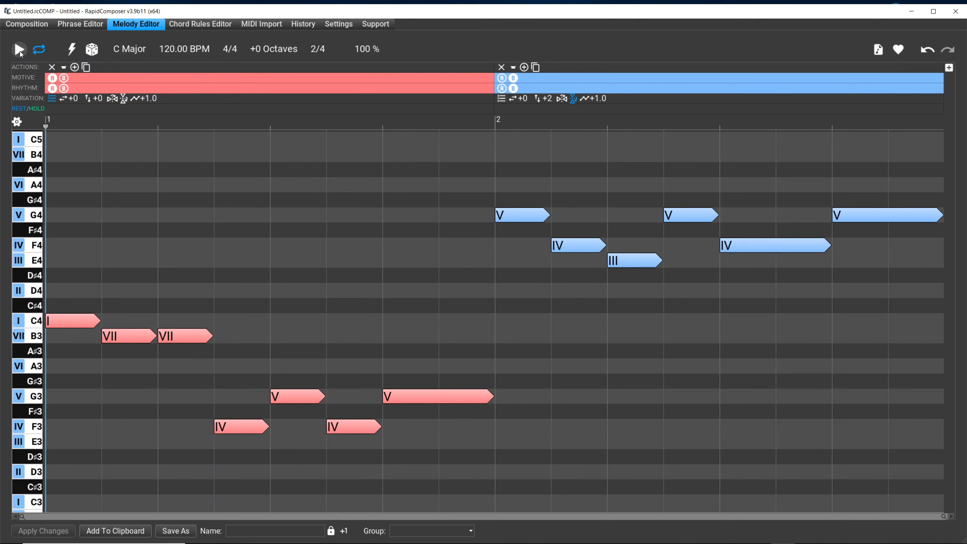
pyautogui.click(69, 52)
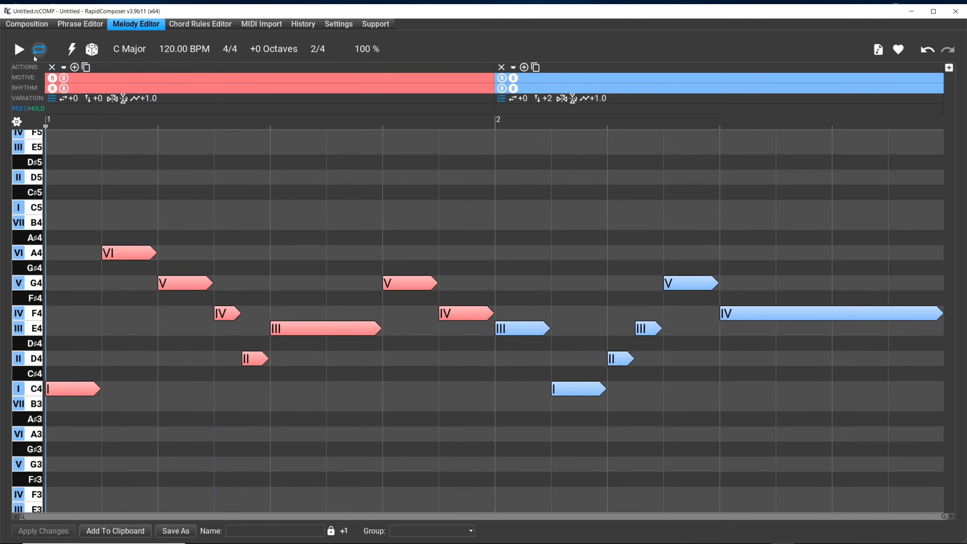
# Preview the generated melody, toggle loop playback and stop the playback.
pyautogui.click(19, 52)
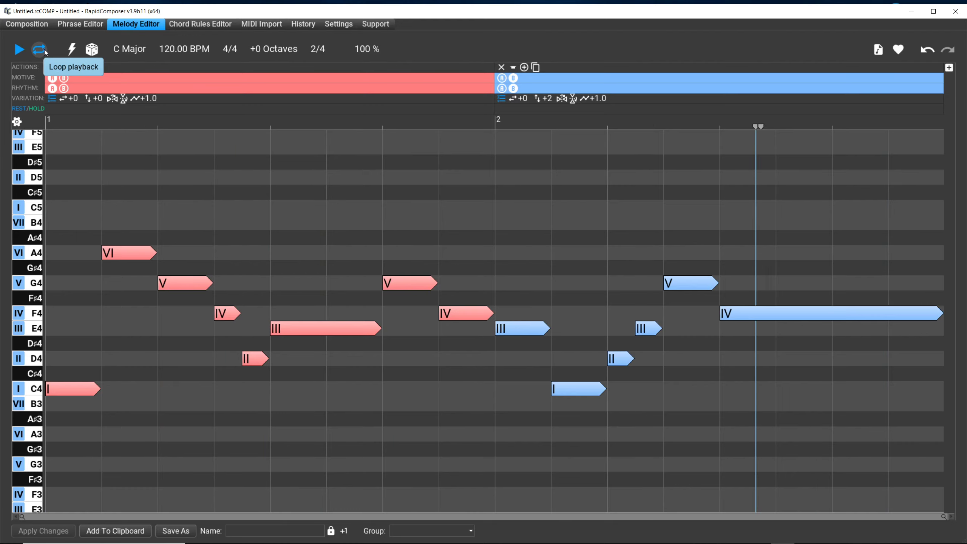
pyautogui.click(40, 52)
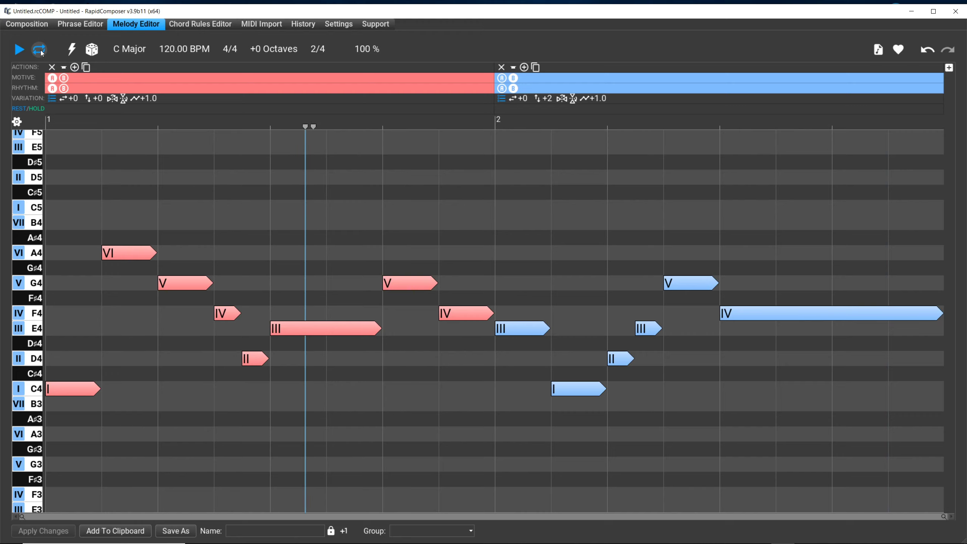
pyautogui.click(18, 48)
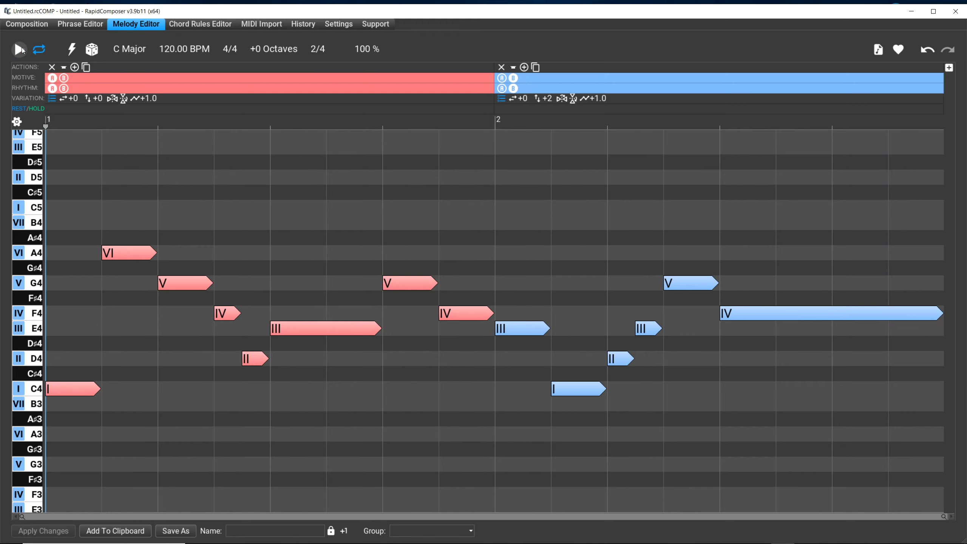
# Set the motive scale note weights to 100 for Root, 3rd and 5th and 0 for all others, and generate a melody.
pyautogui.click(72, 49)
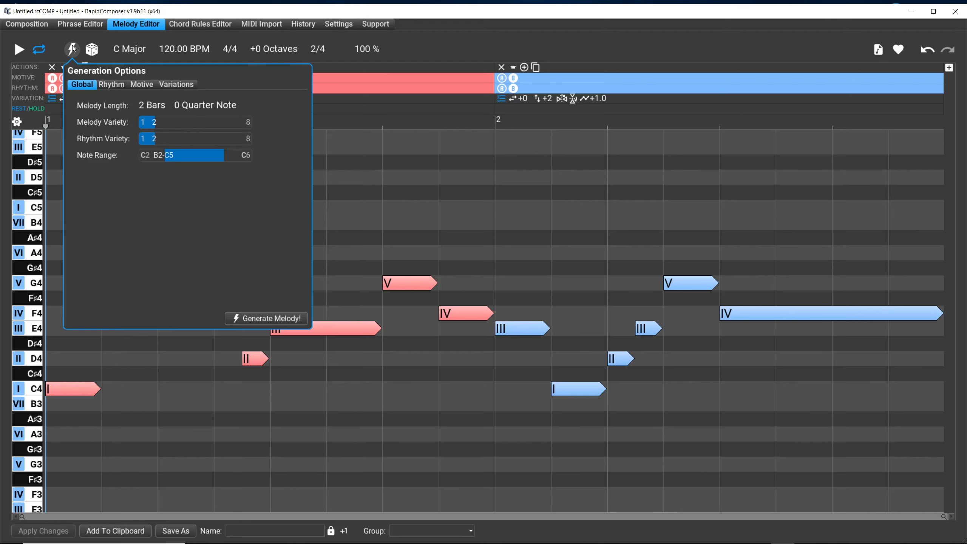
pyautogui.click(144, 84)
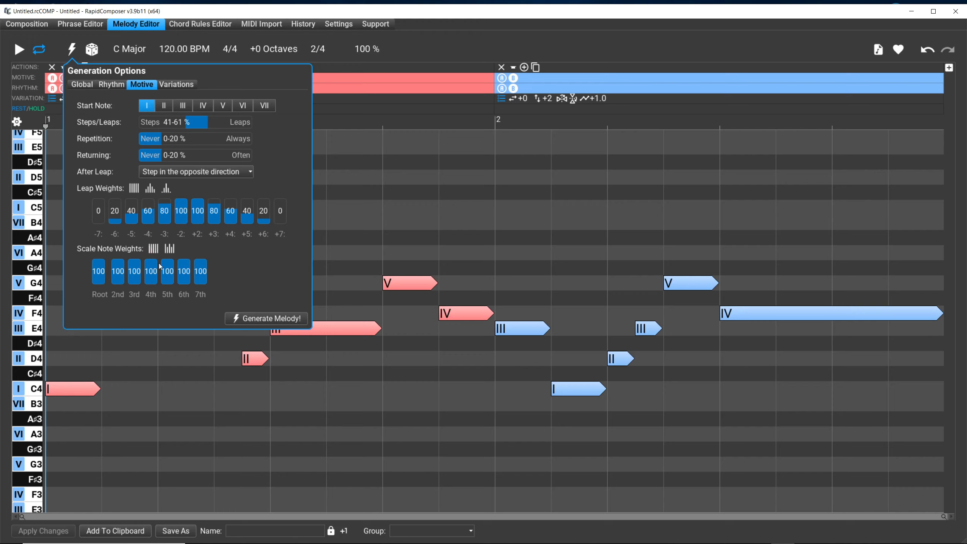
pyautogui.click(170, 251)
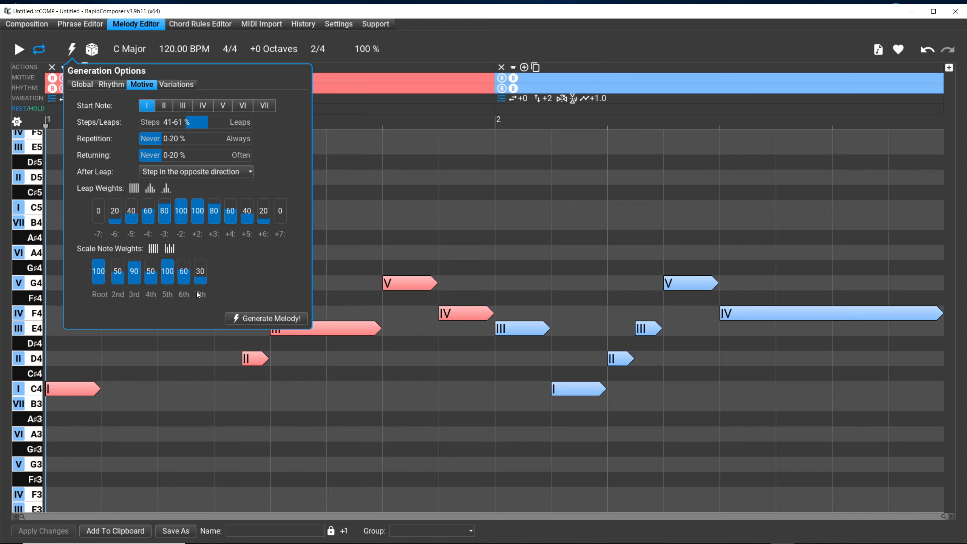
pyautogui.click(117, 273)
pyautogui.moveTo(139, 265); pyautogui.dragTo(147, 311)
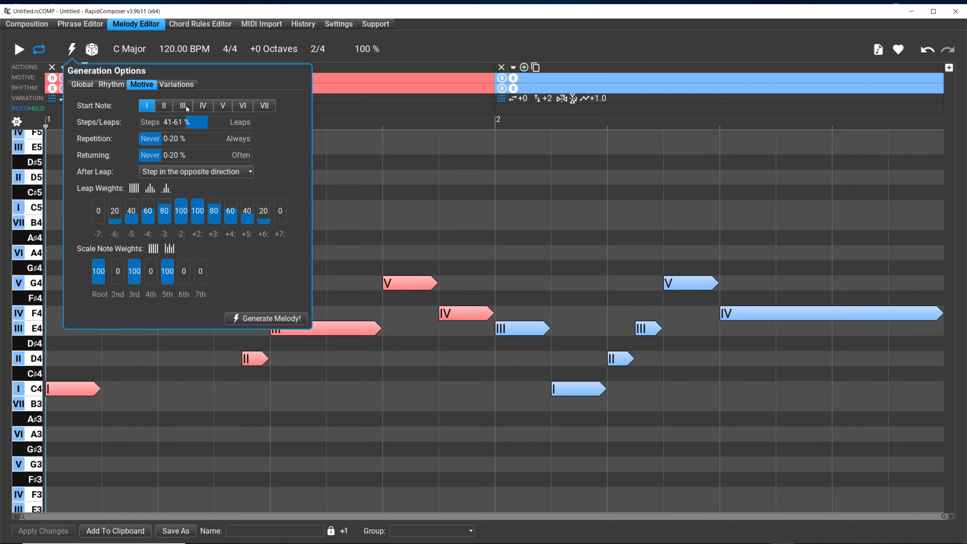
pyautogui.click(274, 318)
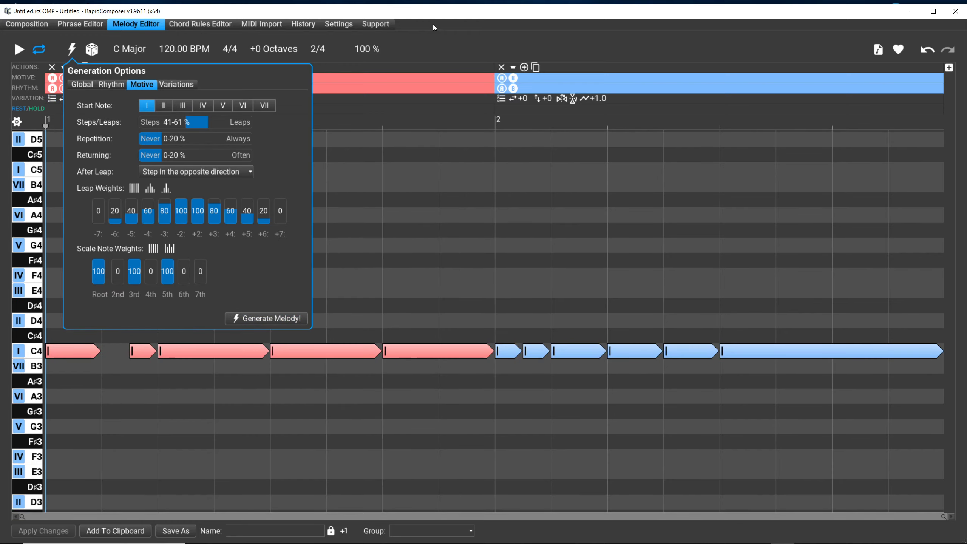
pyautogui.click(439, 21)
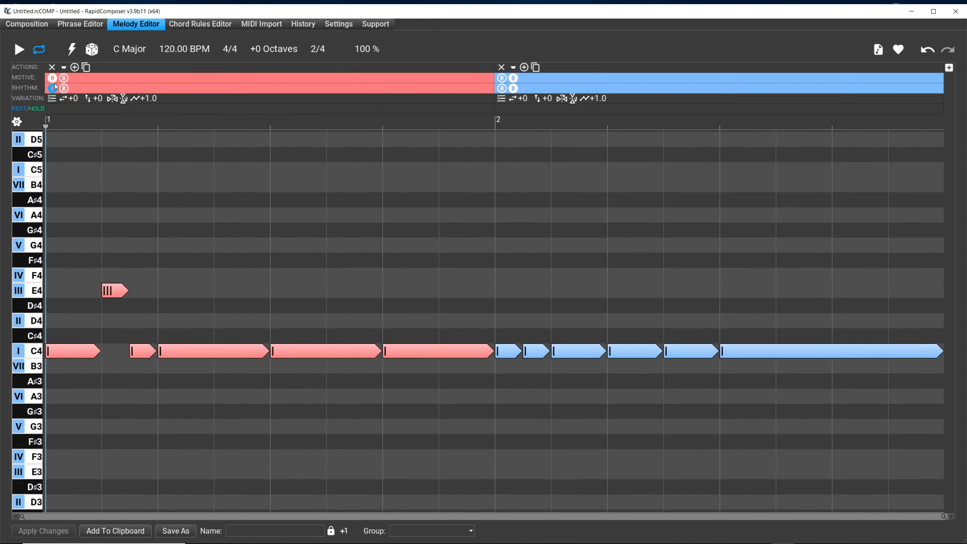
# Preview the melody, generate three more melodies during playback to compare them, and stop playback.
pyautogui.click(21, 51)
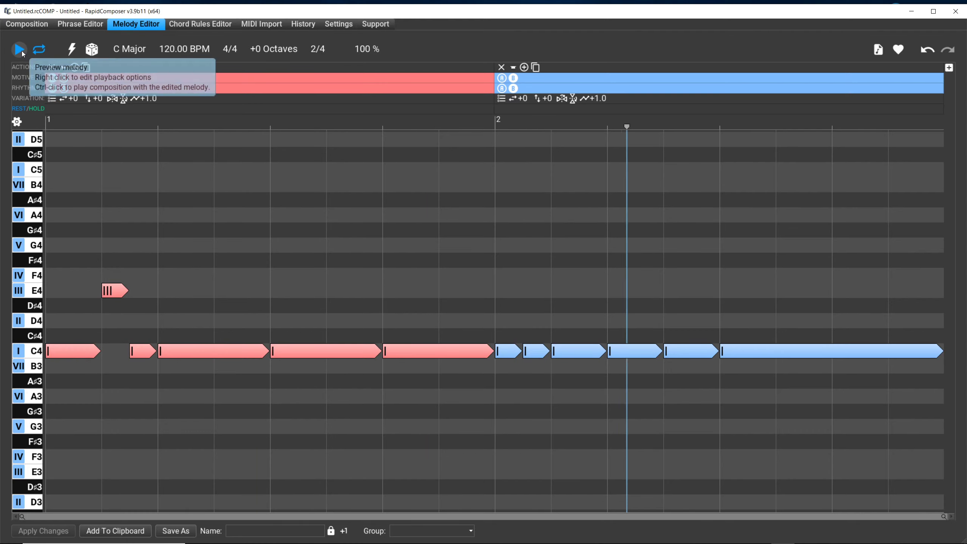
pyautogui.click(71, 49)
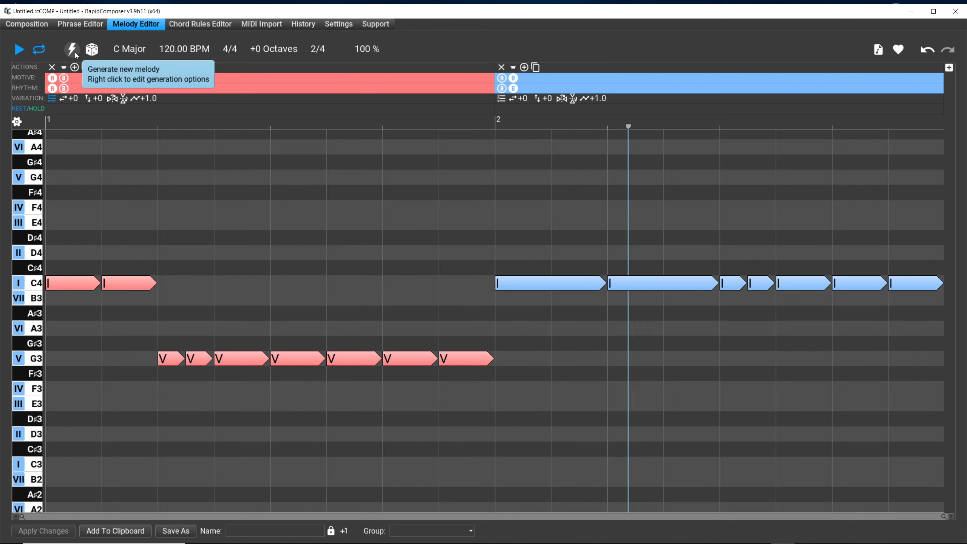
pyautogui.click(76, 55)
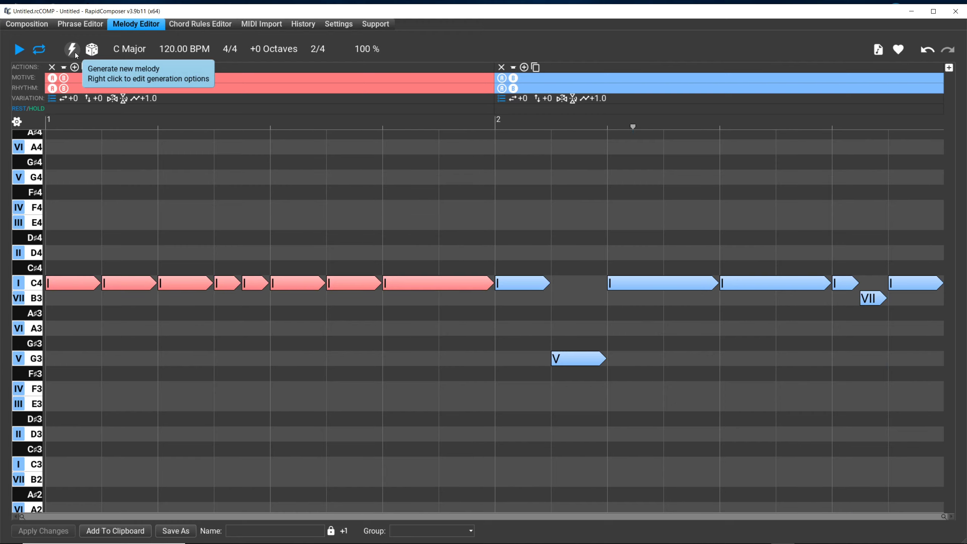
pyautogui.click(76, 54)
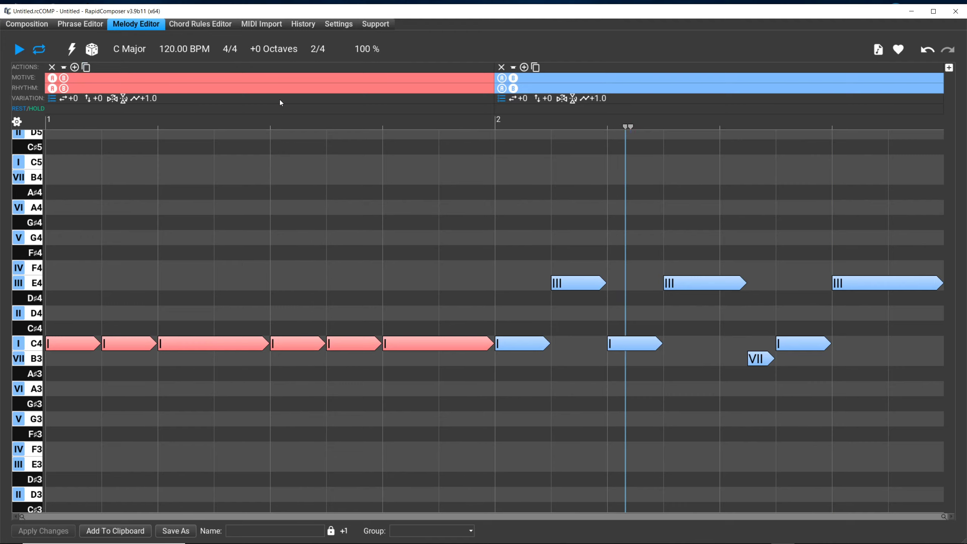
pyautogui.click(18, 49)
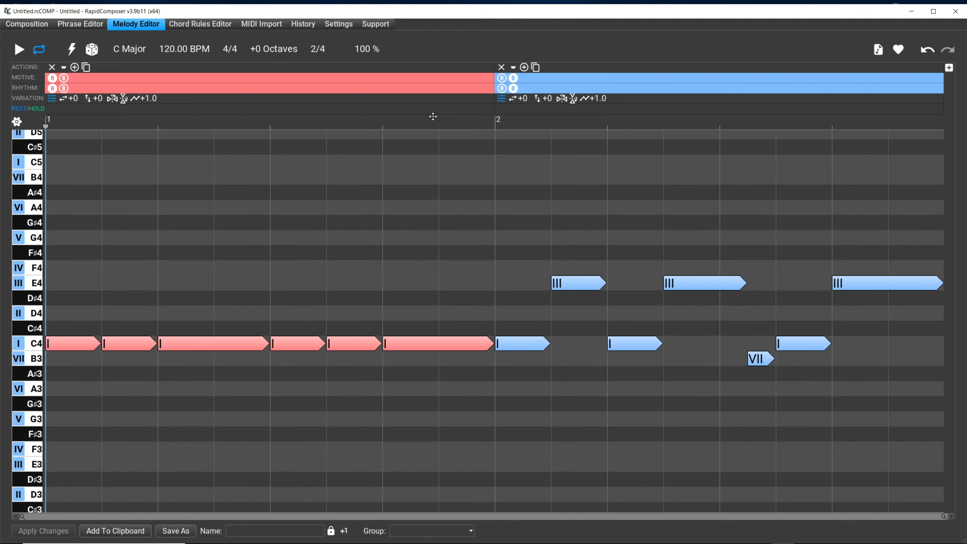
# Generate new melodies with the same note weights and switch off the Connecting Notes variation in bar 2.
pyautogui.click(498, 101)
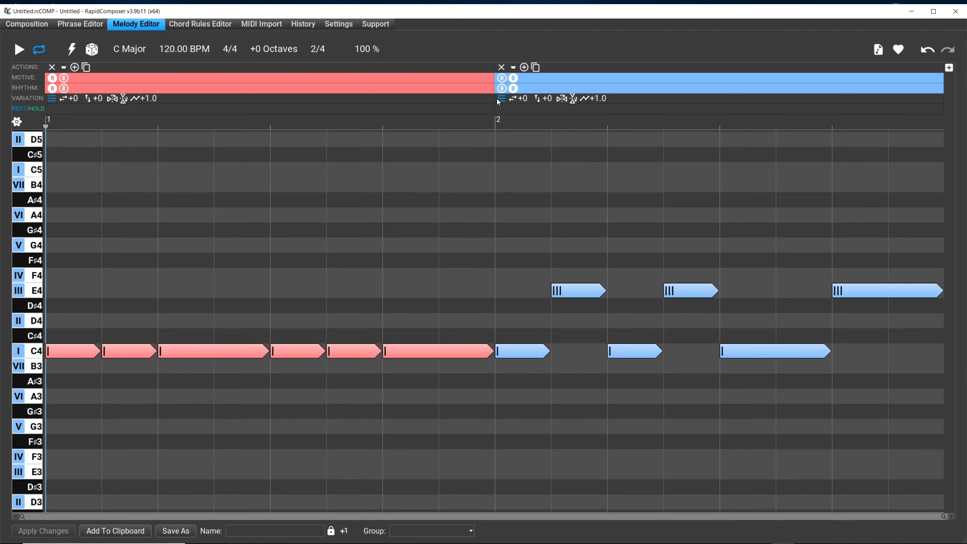
pyautogui.moveTo(501, 99)
pyautogui.click(74, 53)
pyautogui.click(75, 53)
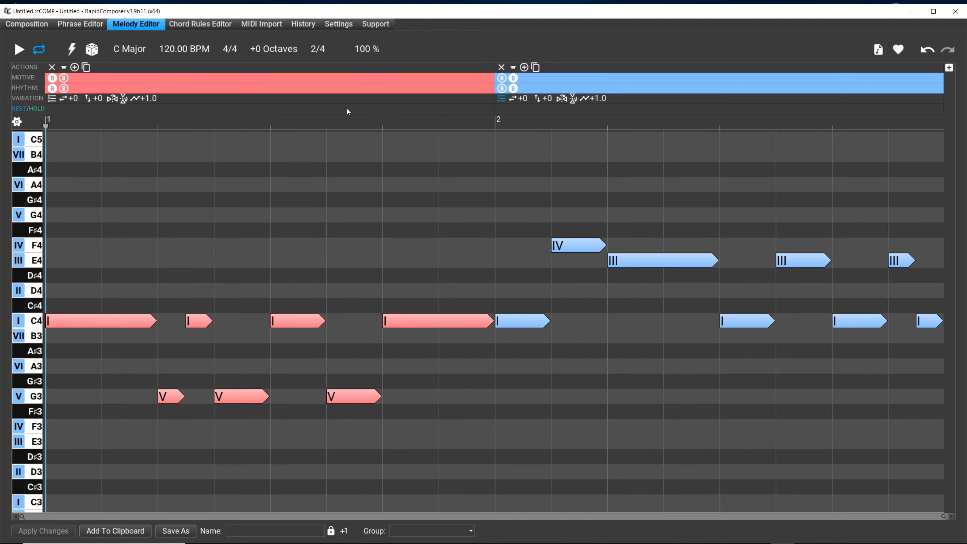
pyautogui.click(499, 99)
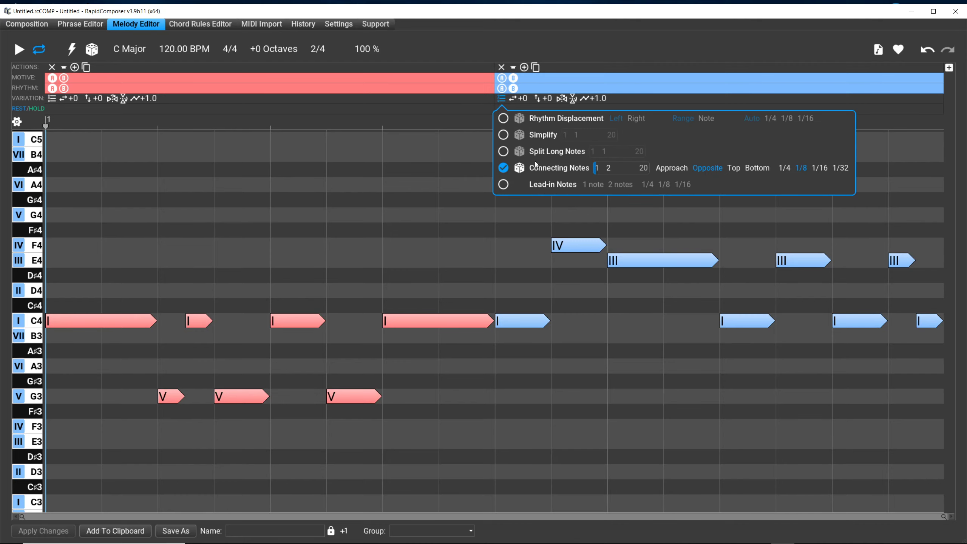
pyautogui.click(504, 168)
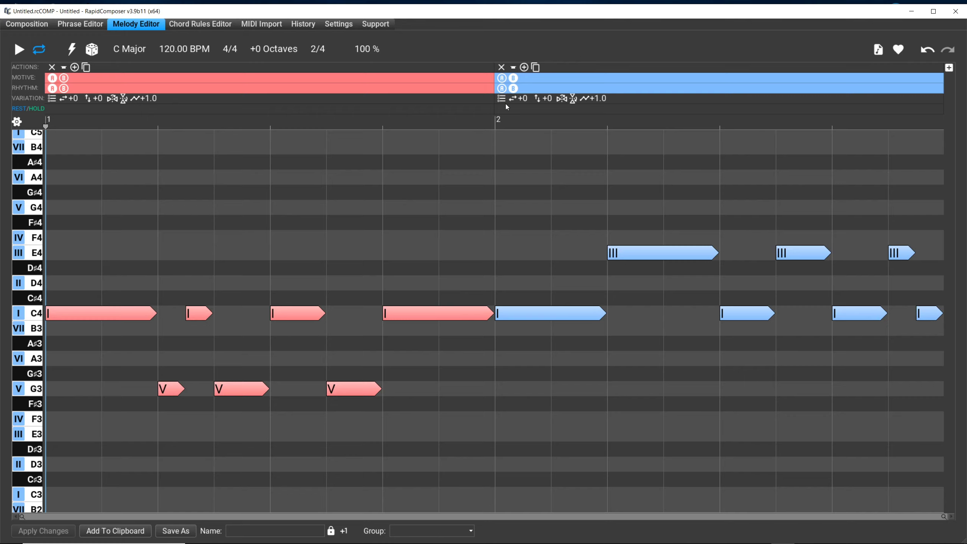
pyautogui.moveTo(507, 105)
# Check the motive generation options and change the melody's scale to D natural minor.
pyautogui.moveTo(74, 52)
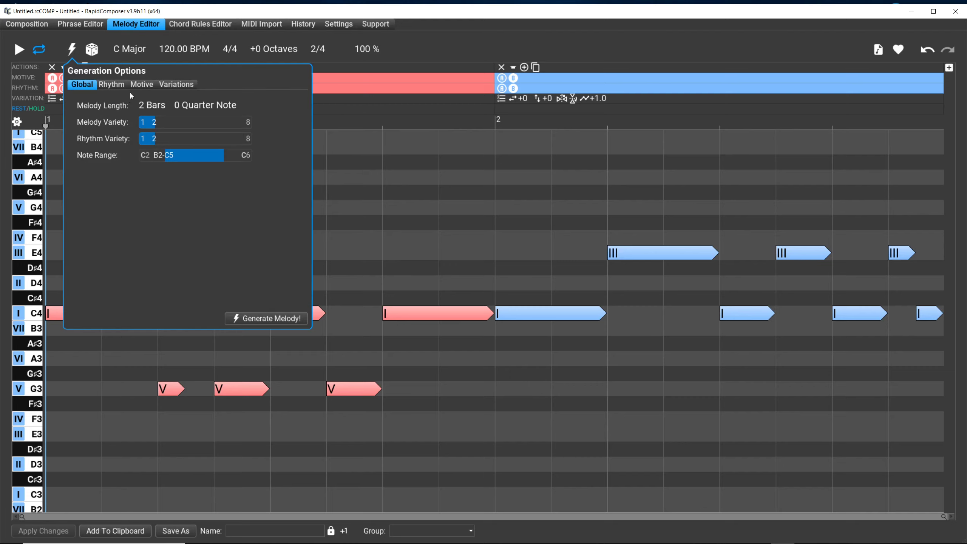
pyautogui.click(151, 86)
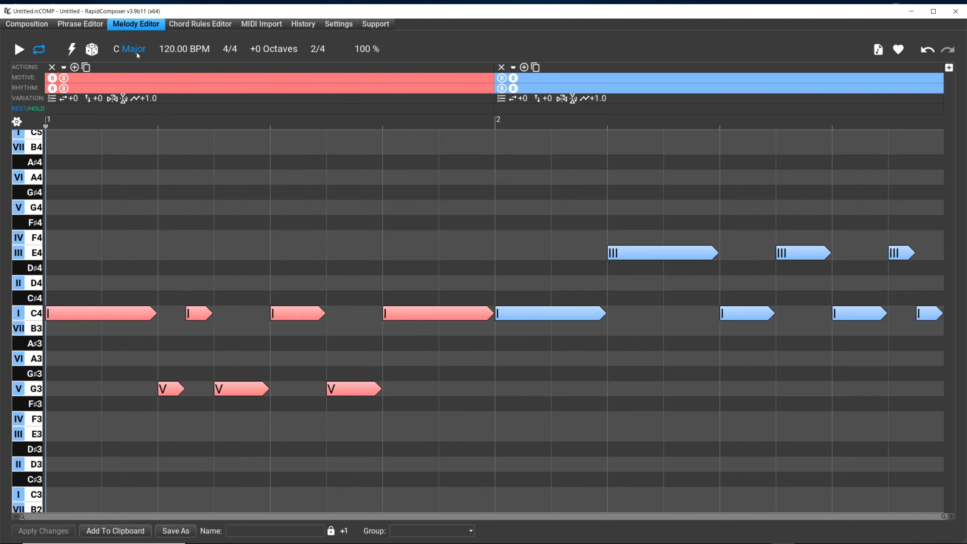
pyautogui.moveTo(137, 53)
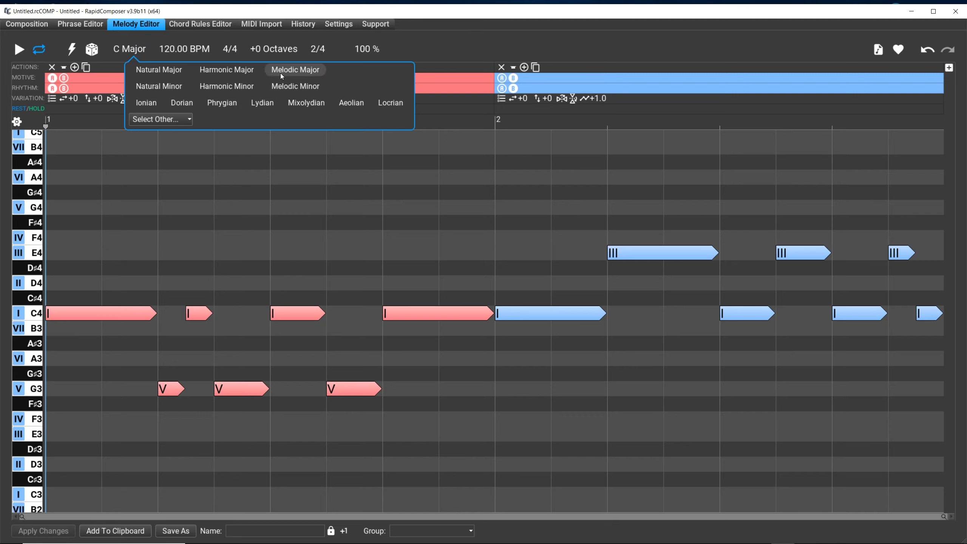
pyautogui.click(174, 90)
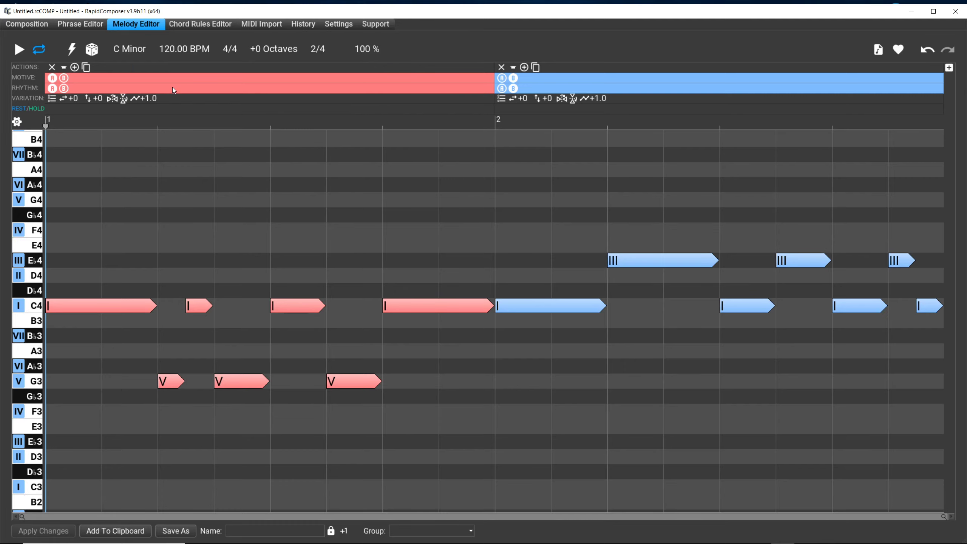
pyautogui.click(113, 49)
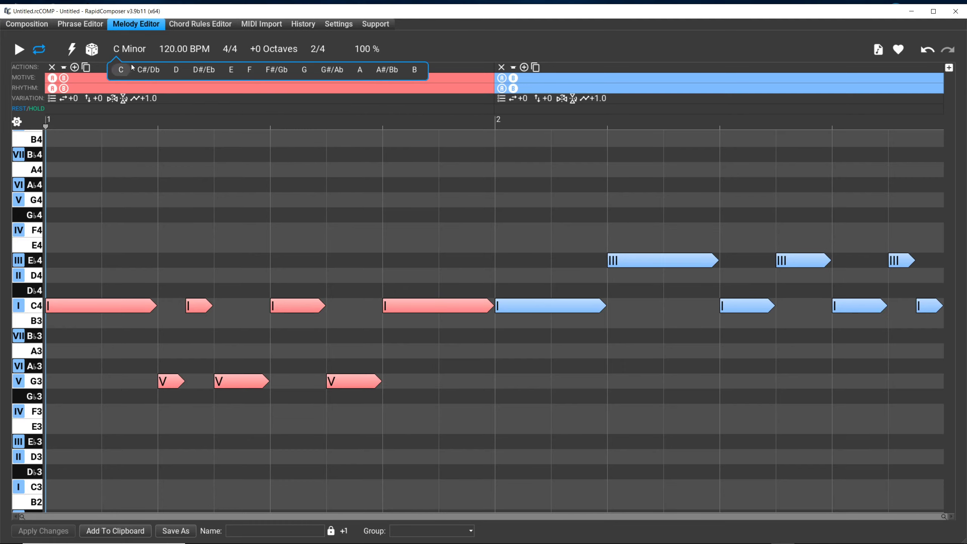
pyautogui.click(174, 70)
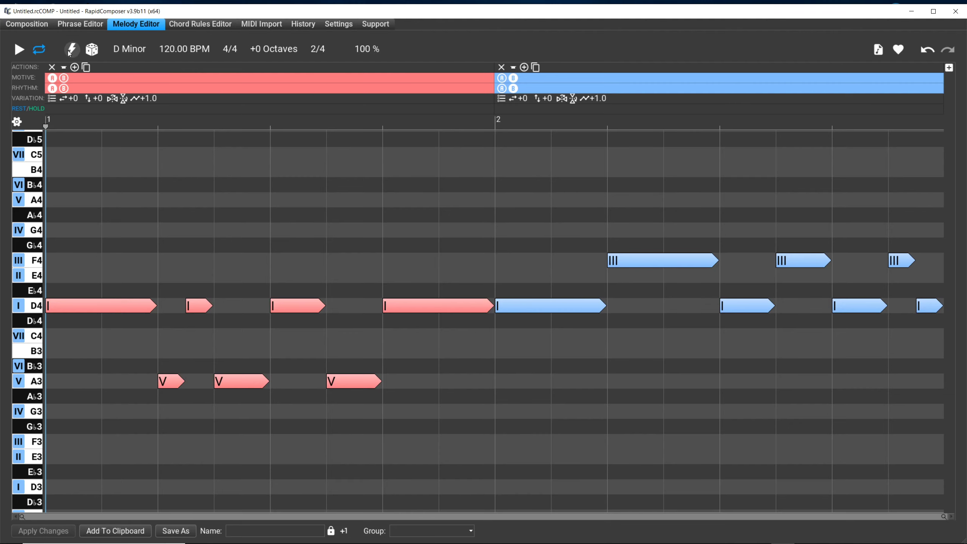
# Examine how the motive scale note weights relate to the D minor scale.
pyautogui.moveTo(71, 50)
pyautogui.click(142, 86)
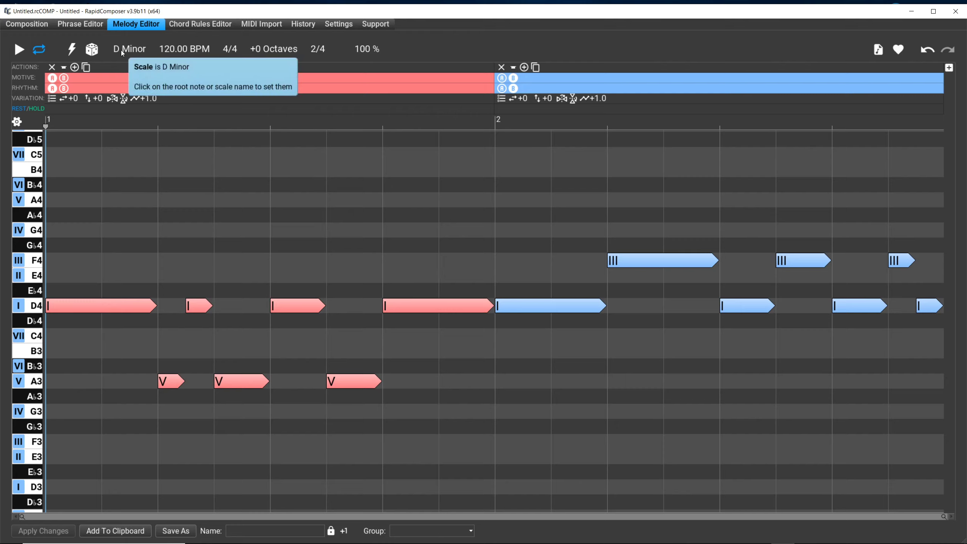
pyautogui.click(72, 51)
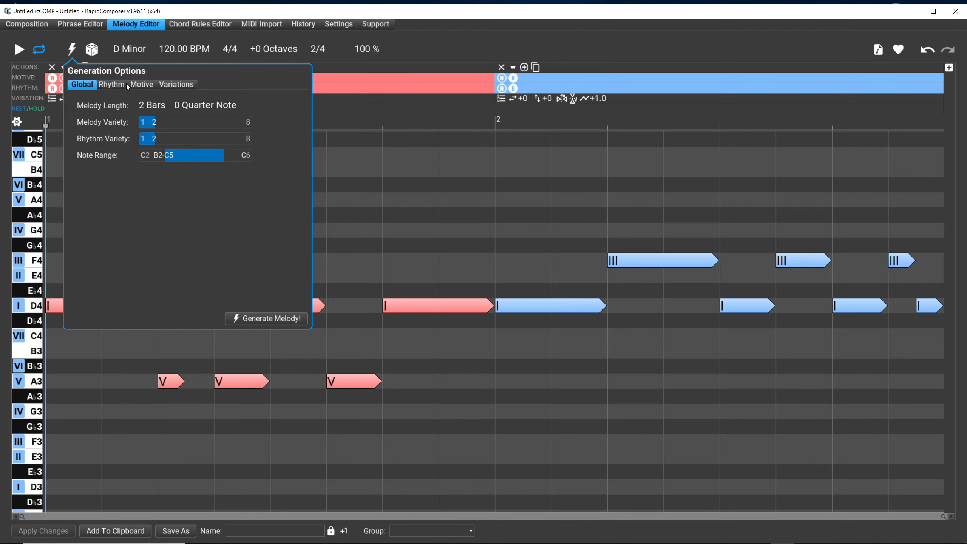
pyautogui.click(140, 85)
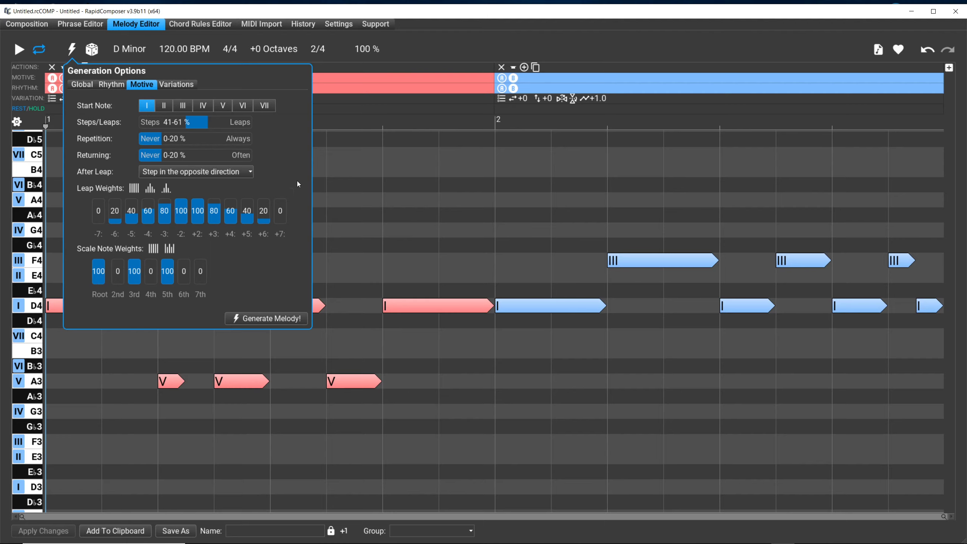
pyautogui.click(426, 54)
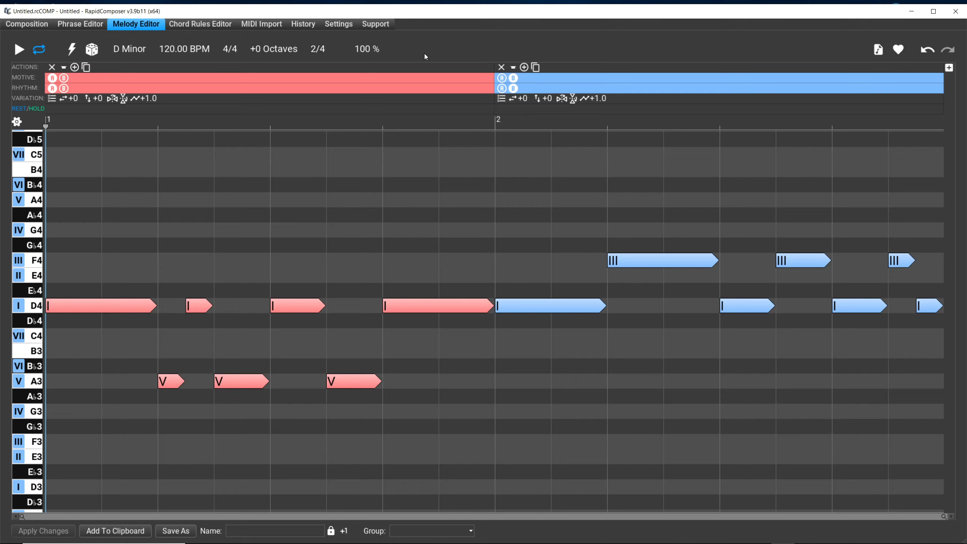
# Change the melody's scale to F natural major.
pyautogui.click(117, 50)
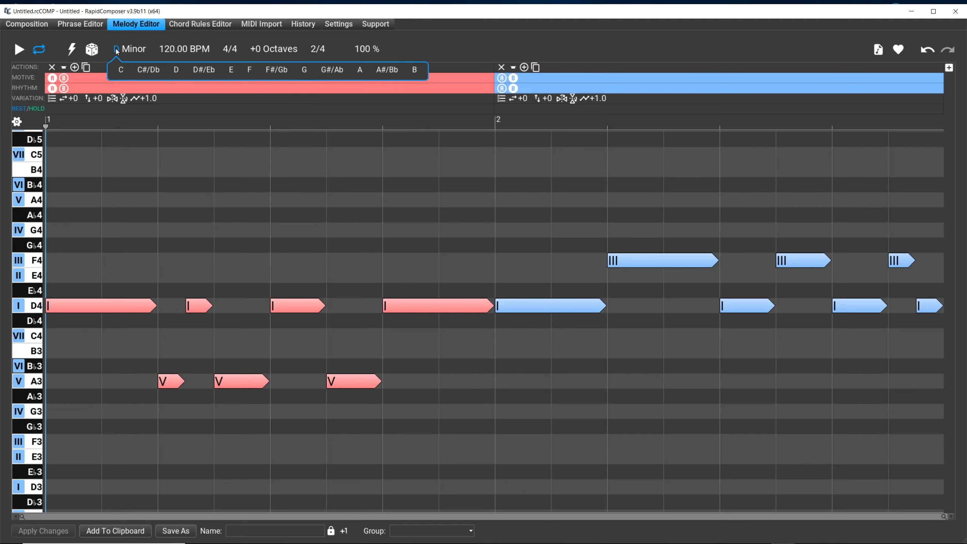
pyautogui.click(249, 70)
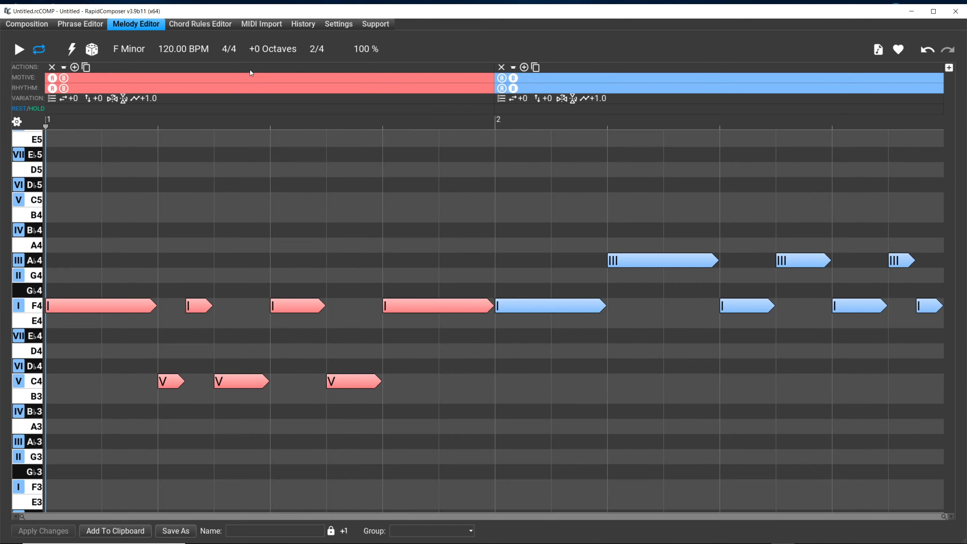
pyautogui.click(144, 50)
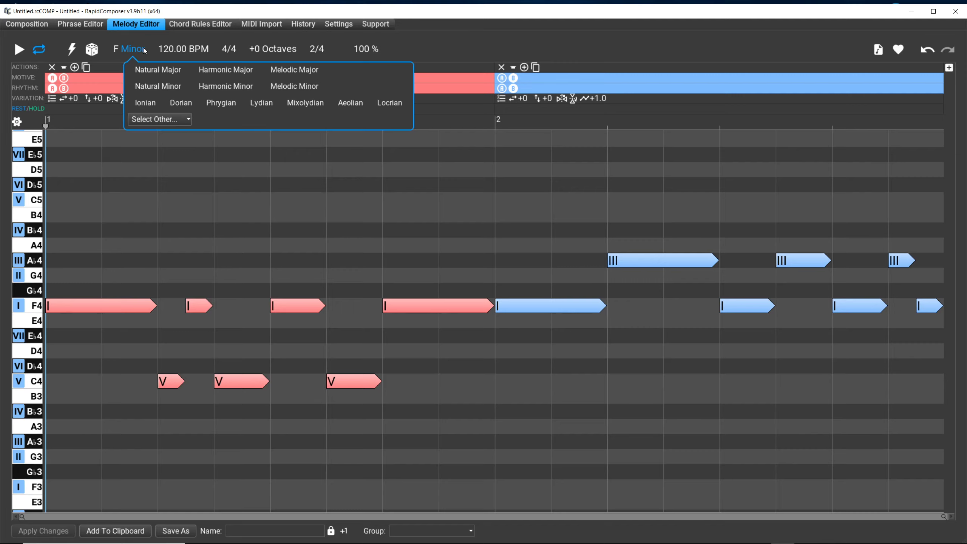
pyautogui.click(173, 71)
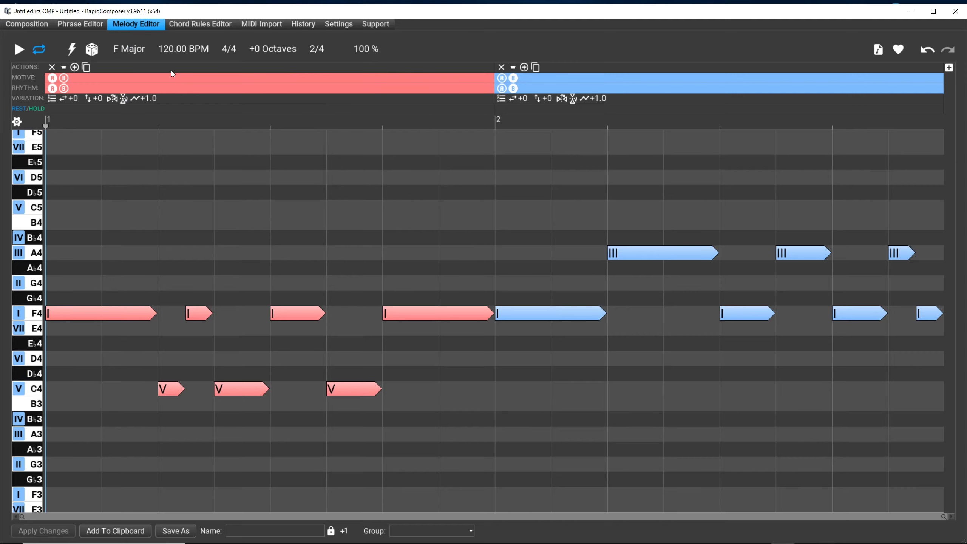
# Review the motive scale note weights, starting with Root, for the F major scale.
pyautogui.click(70, 49)
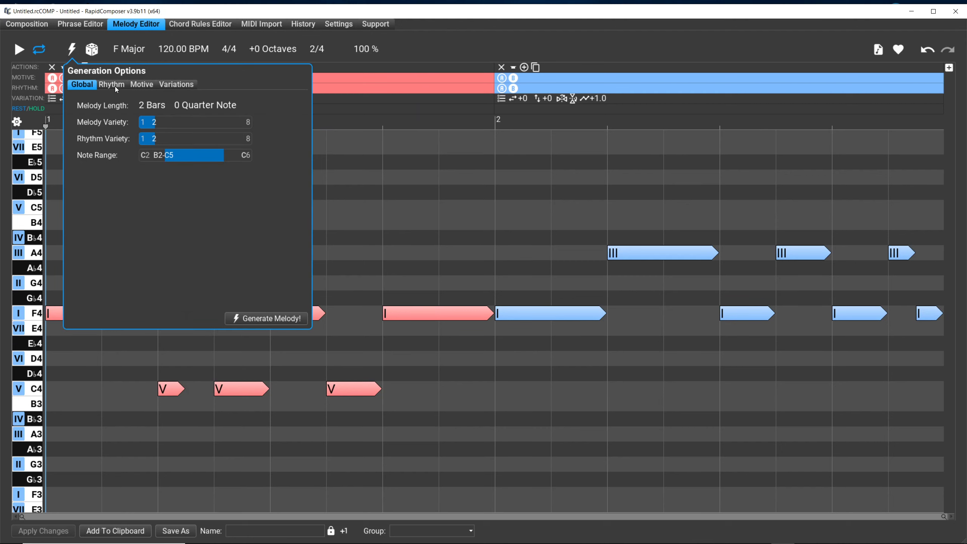
pyautogui.click(141, 85)
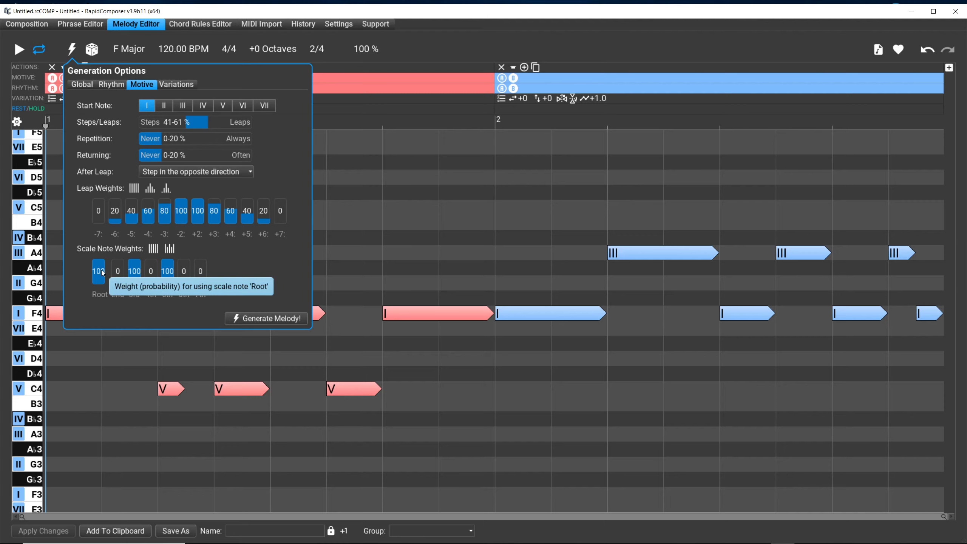
pyautogui.click(408, 62)
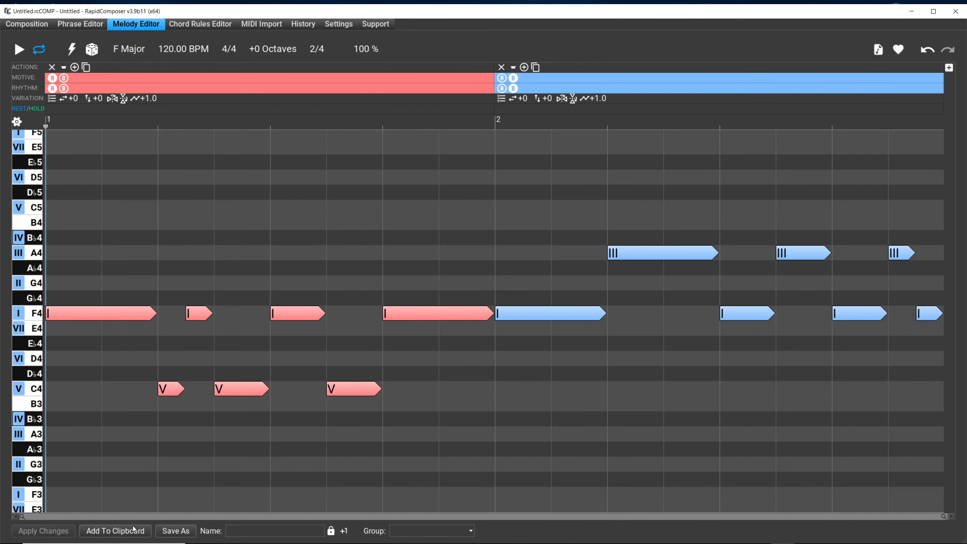
# Add the F major melody to the clipboard and move the composition's playback position to bar 2.
pyautogui.click(137, 535)
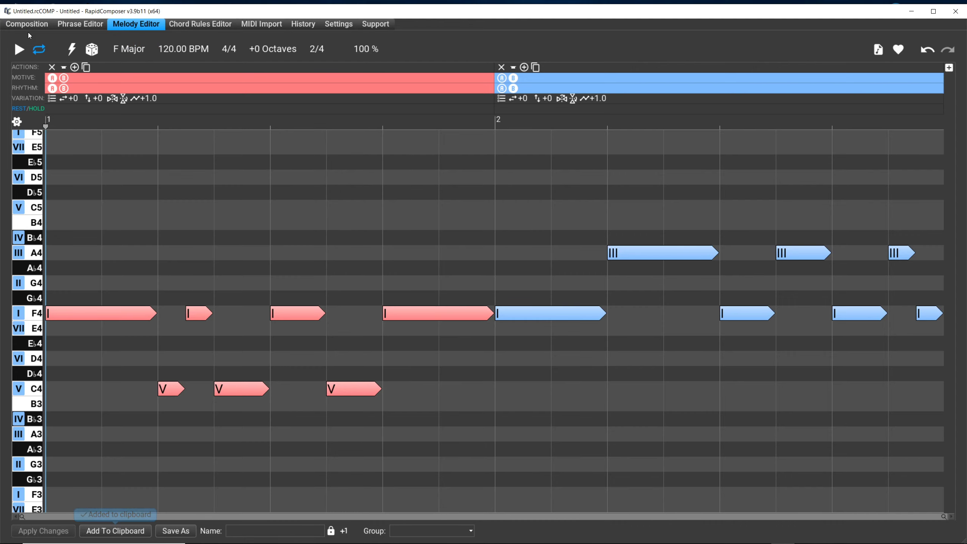
pyautogui.click(34, 24)
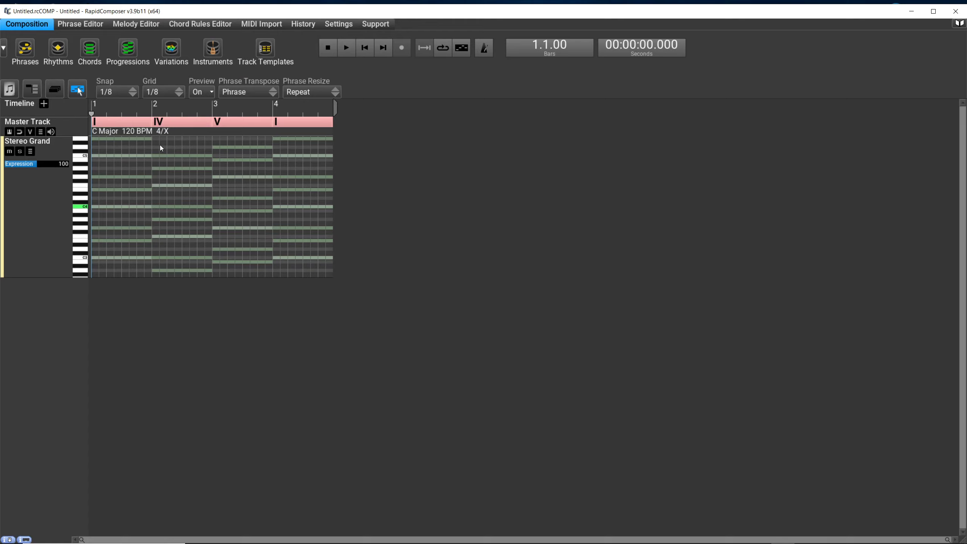
pyautogui.click(153, 184)
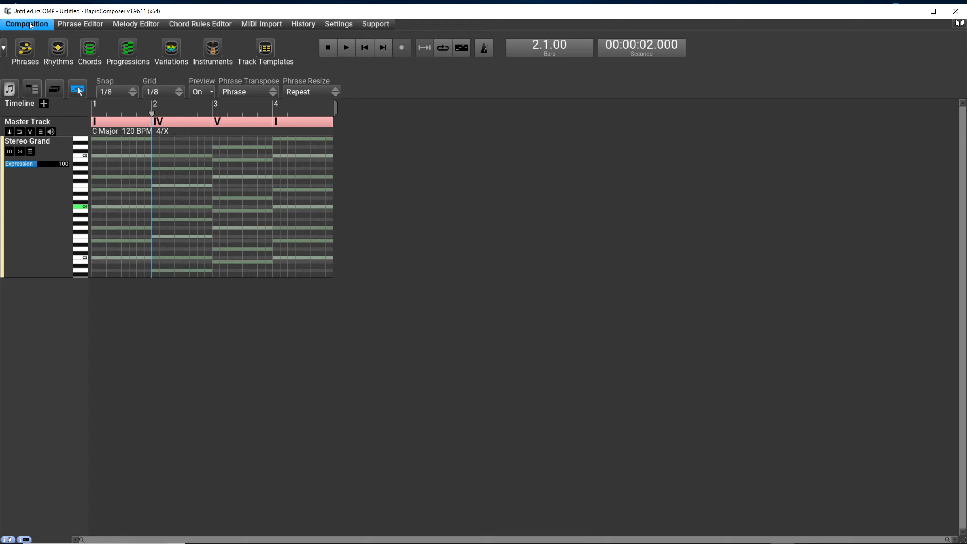
# Return to the melody and examine the After Leap choices in its motive generation options.
pyautogui.click(137, 24)
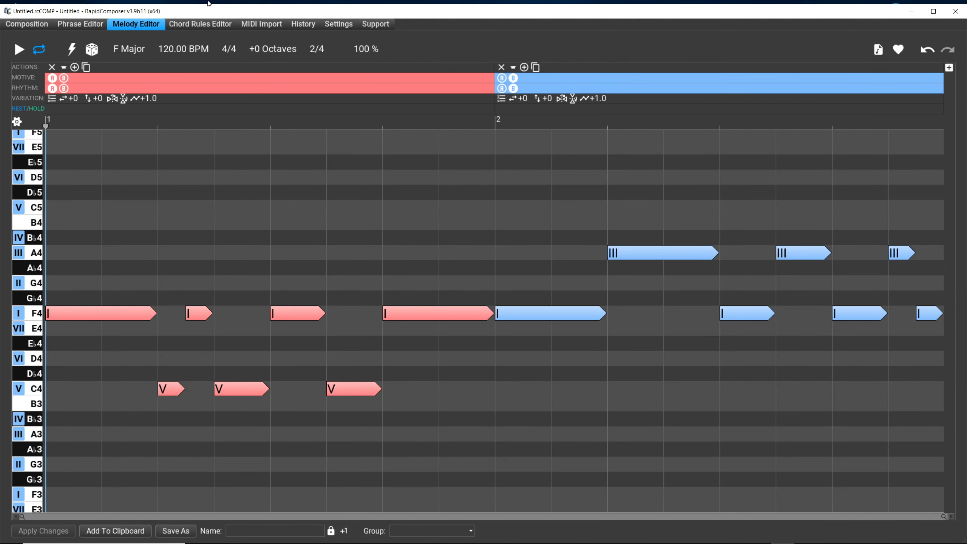
pyautogui.click(71, 50)
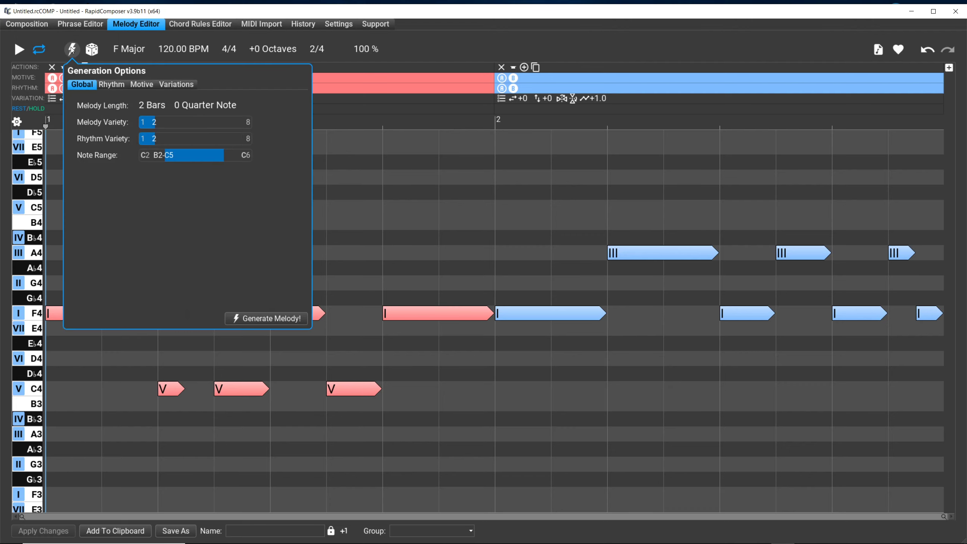
pyautogui.click(134, 84)
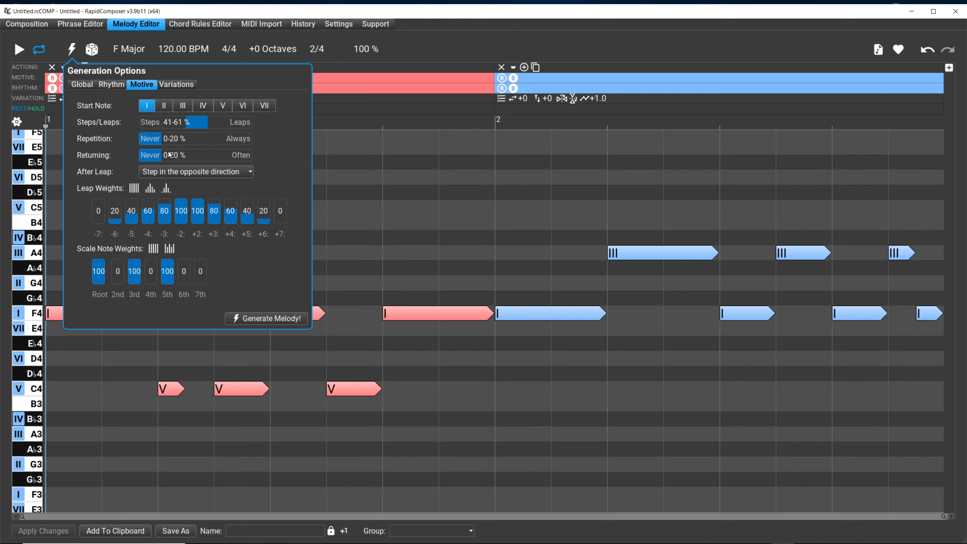
pyautogui.moveTo(170, 154)
pyautogui.click(204, 173)
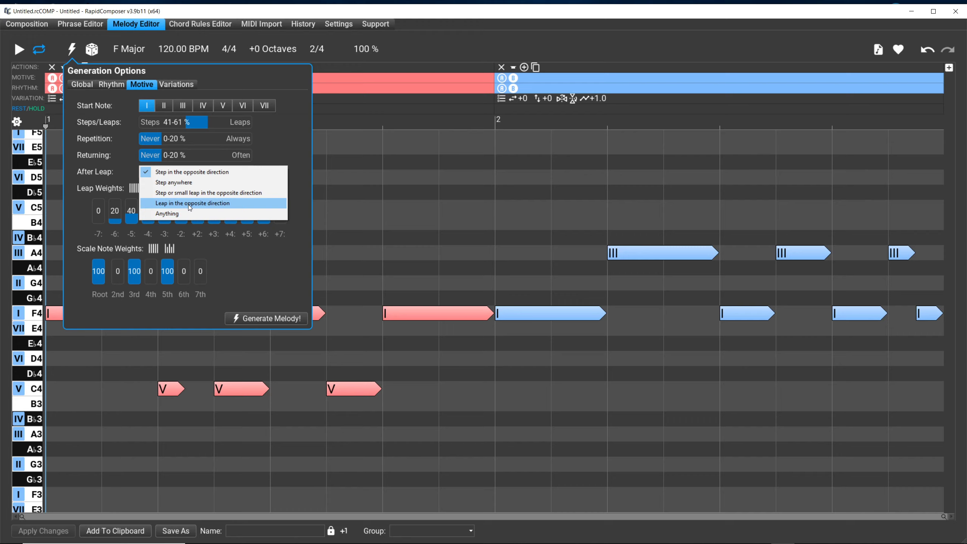
pyautogui.click(272, 157)
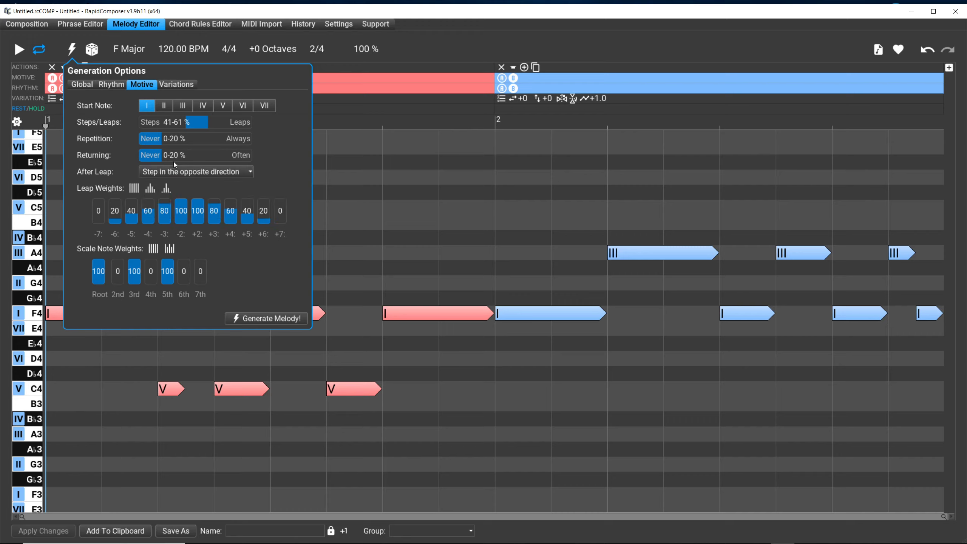
pyautogui.click(177, 172)
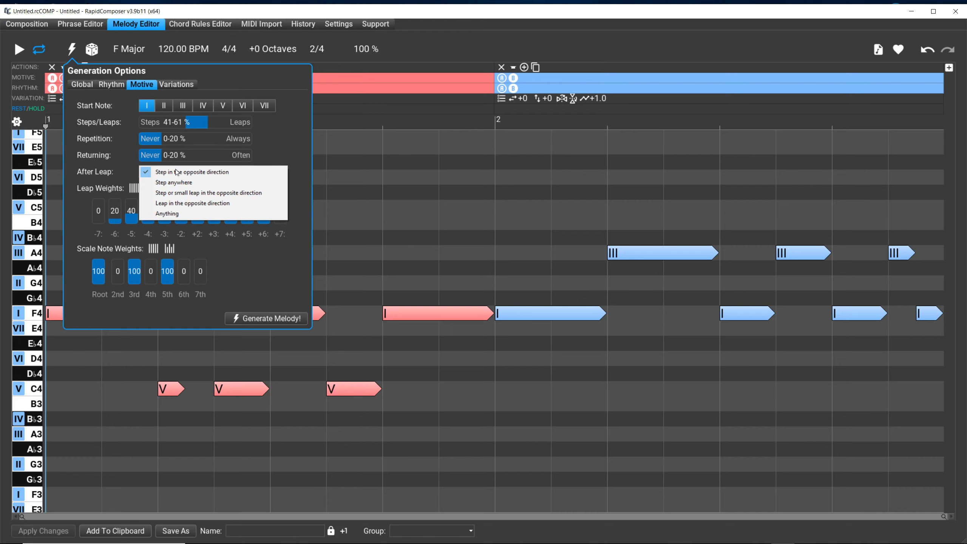
pyautogui.click(279, 155)
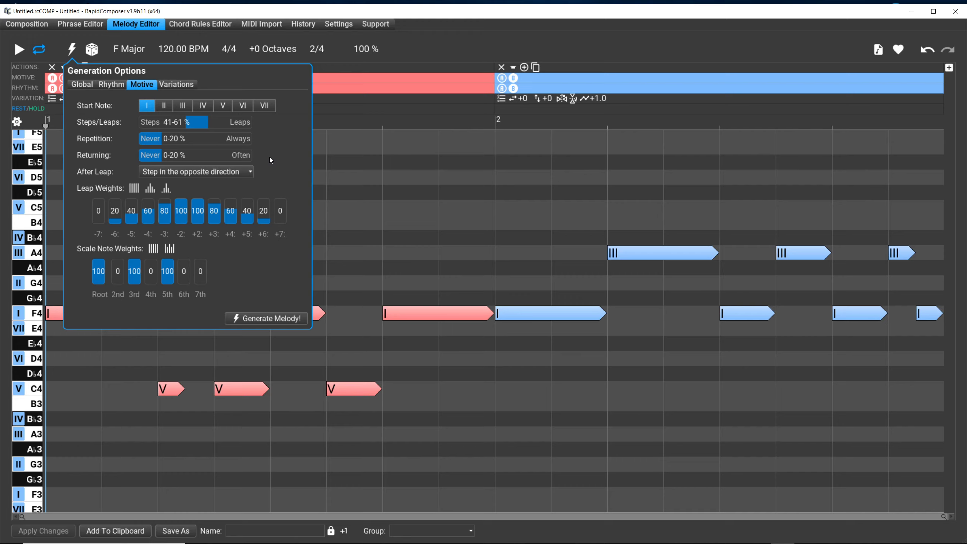
pyautogui.click(234, 175)
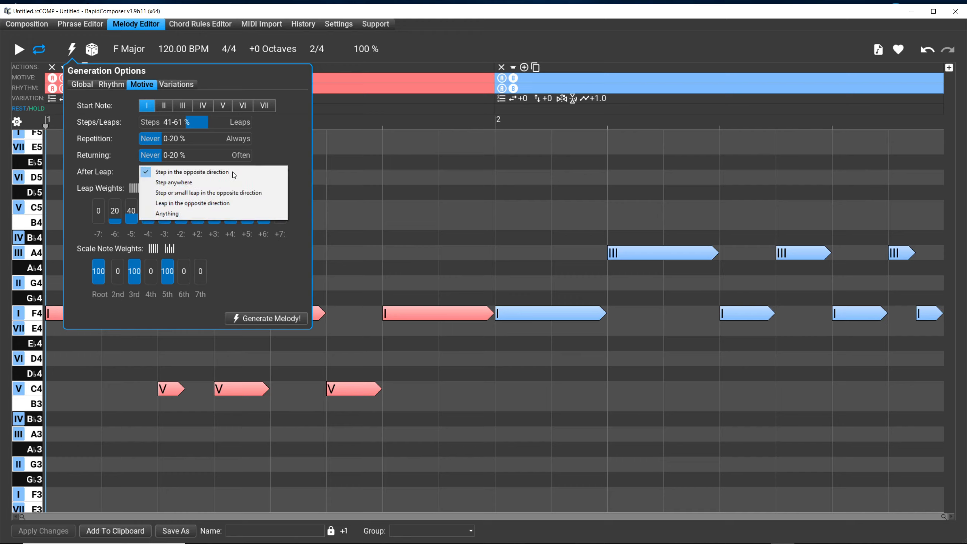
pyautogui.click(288, 151)
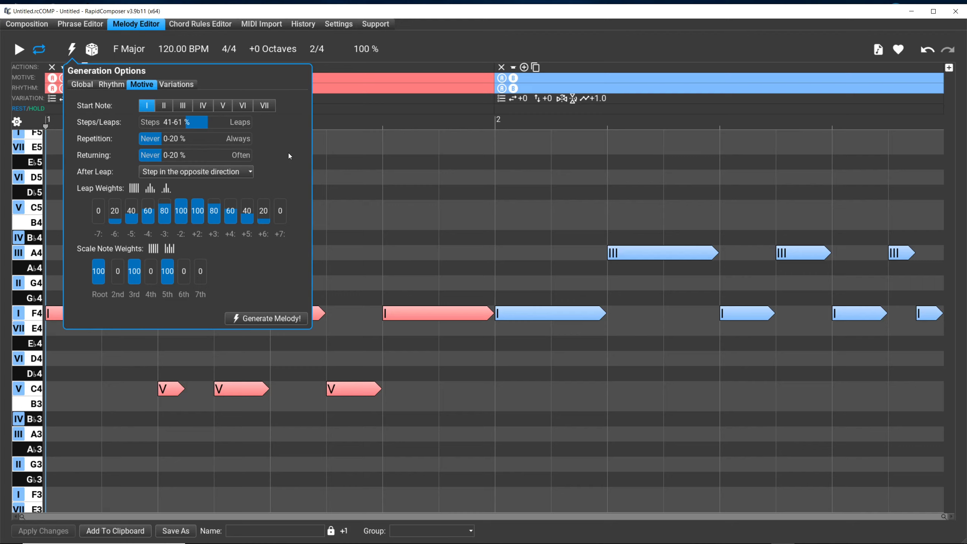
pyautogui.click(230, 177)
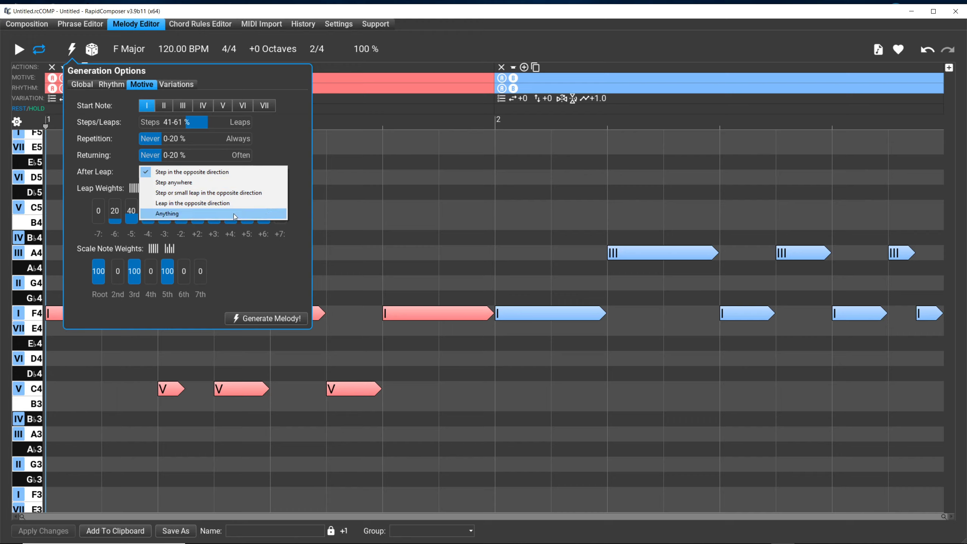
pyautogui.click(280, 157)
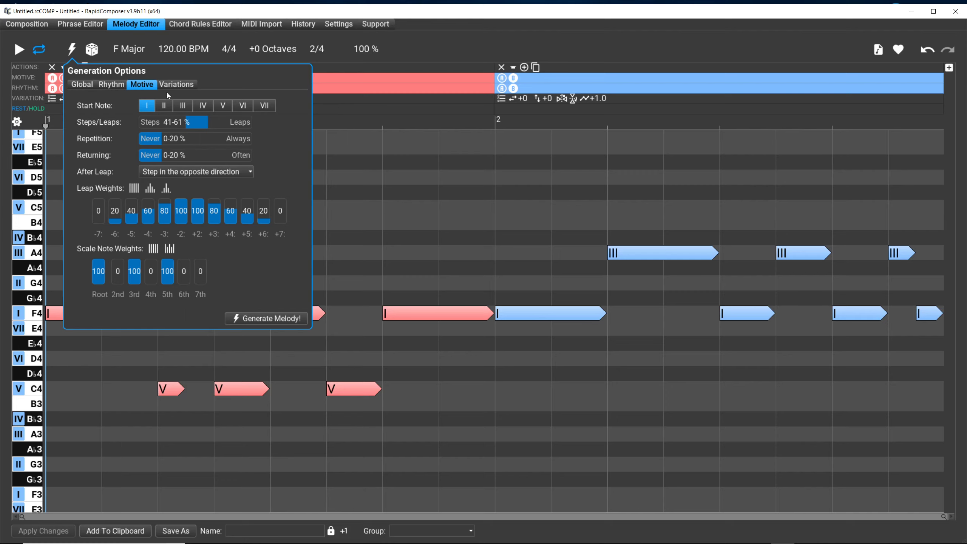
# Review the variation settings in the melody's generation options.
pyautogui.click(178, 84)
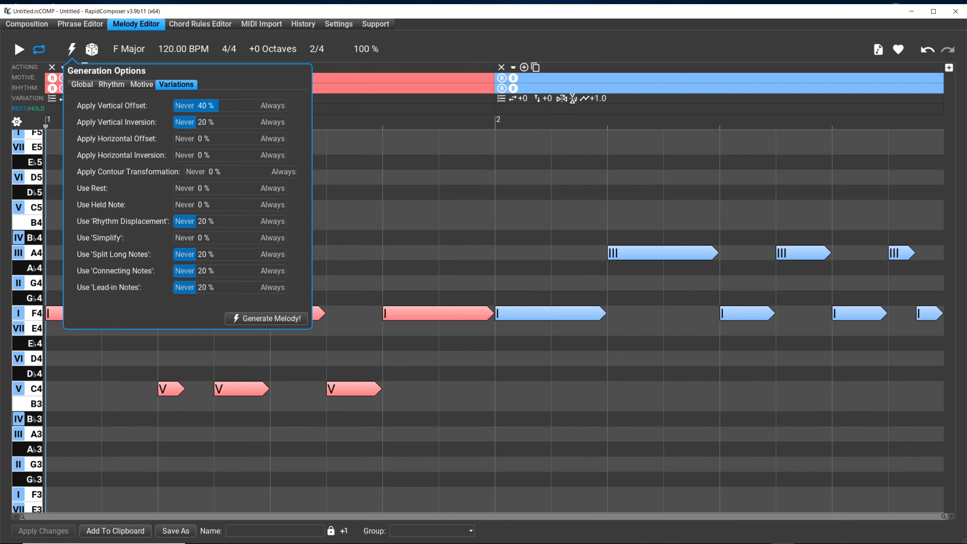
pyautogui.click(806, 543)
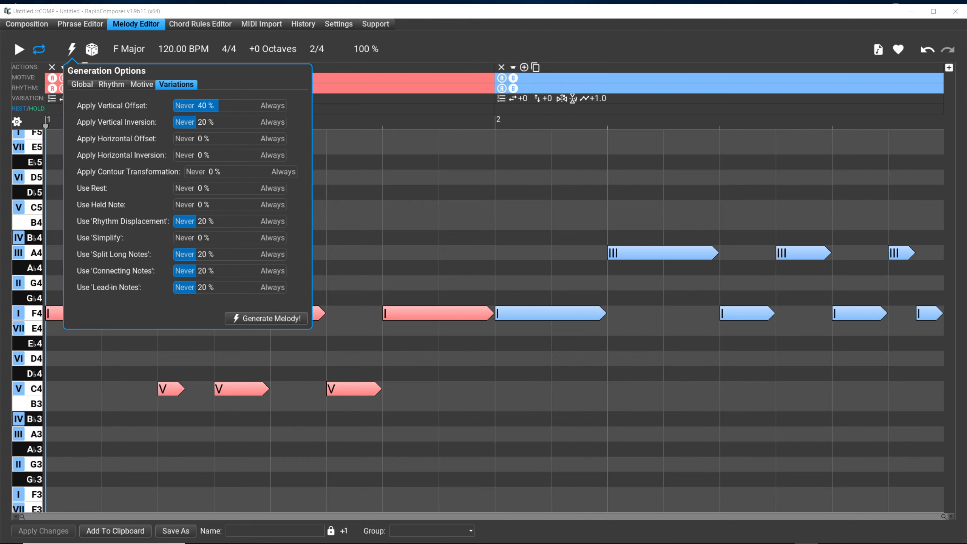